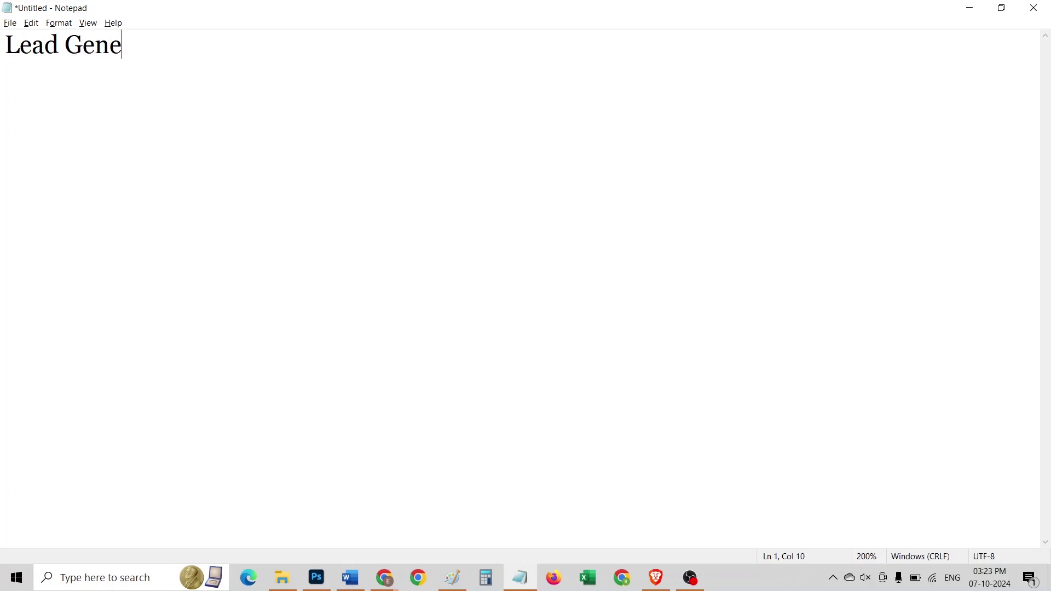
# Step: Complete the heading as "Lead Generation" and, below a blank line, add the lines "Name," and "Email id"
pyautogui.write('ration')
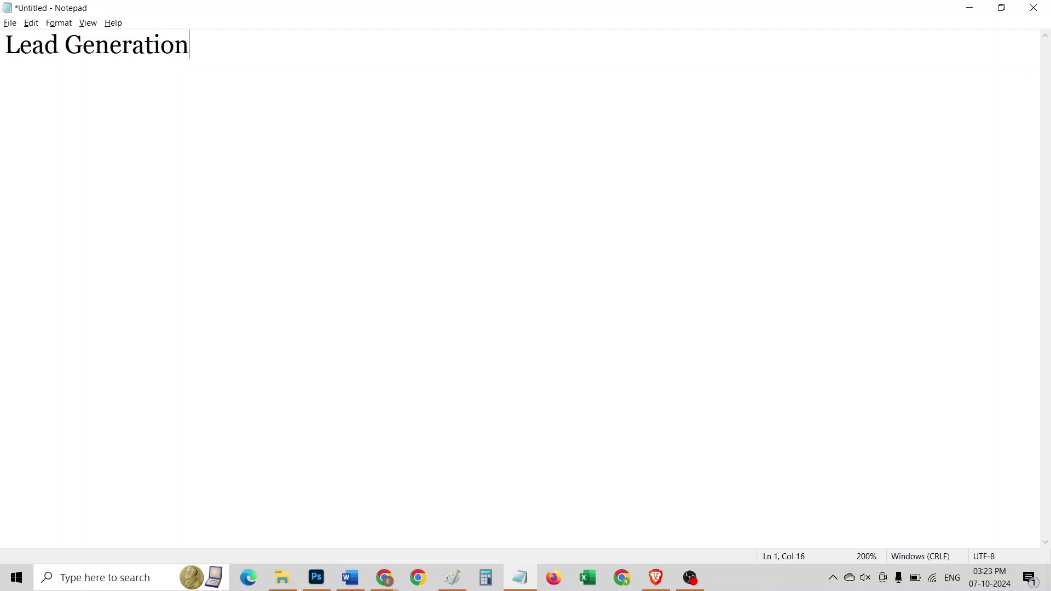
pyautogui.press('Return')
pyautogui.press('Return')
pyautogui.write('Name')
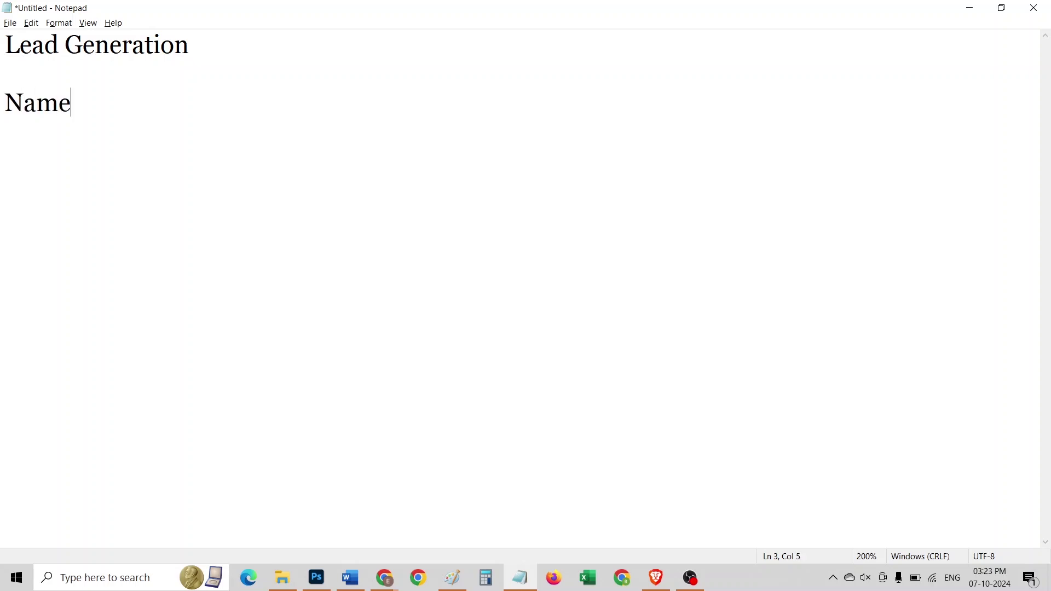
pyautogui.write(', Email id')
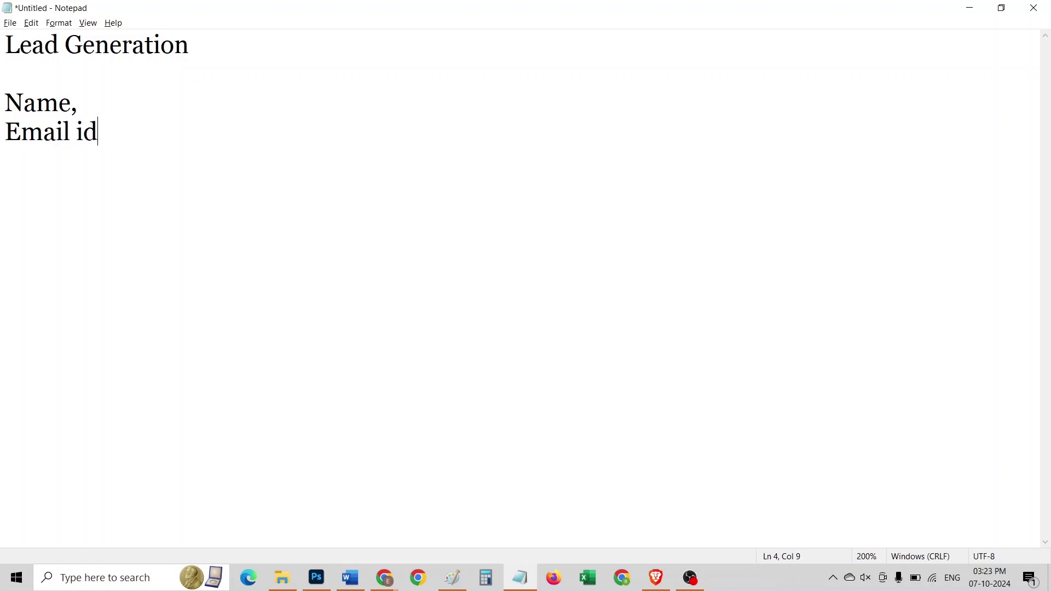
# Step: Add the line "Phone Number," below "Email id" and put a comma after "Email id"
pyautogui.press('Return')
pyautogui.write(',')
pyautogui.press('BackSpace')
pyautogui.write('Phone Num')
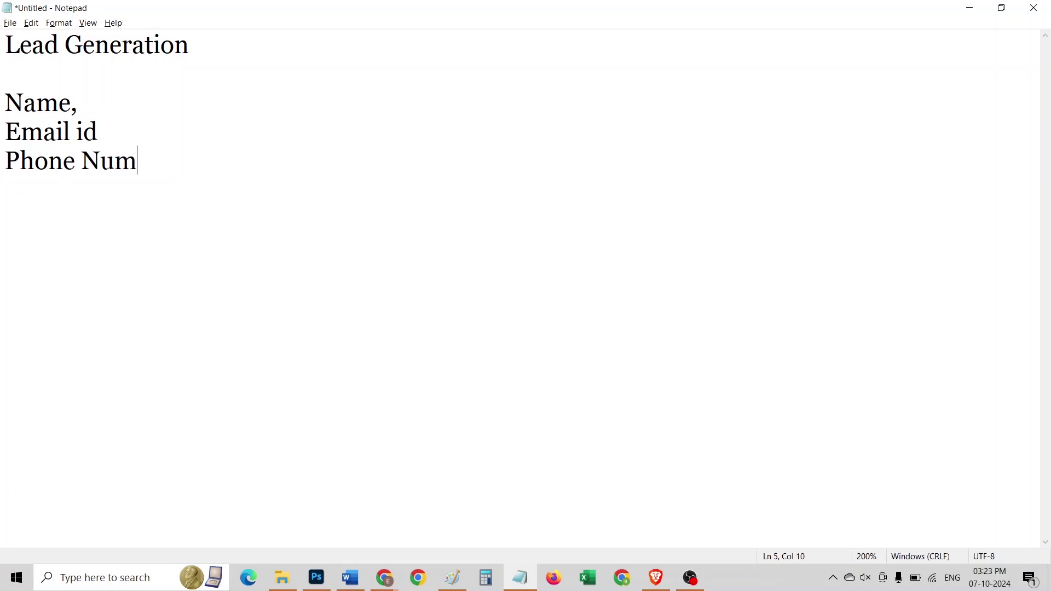
pyautogui.write('ber,')
pyautogui.click(167, 133)
pyautogui.write(',')
# Step: Highlight the three lines Name, Email id and Phone Number in the note
pyautogui.moveTo(208, 162); pyautogui.dragTo(2, 111)
pyautogui.click(202, 158)
pyautogui.moveTo(206, 160); pyautogui.dragTo(2, 101)
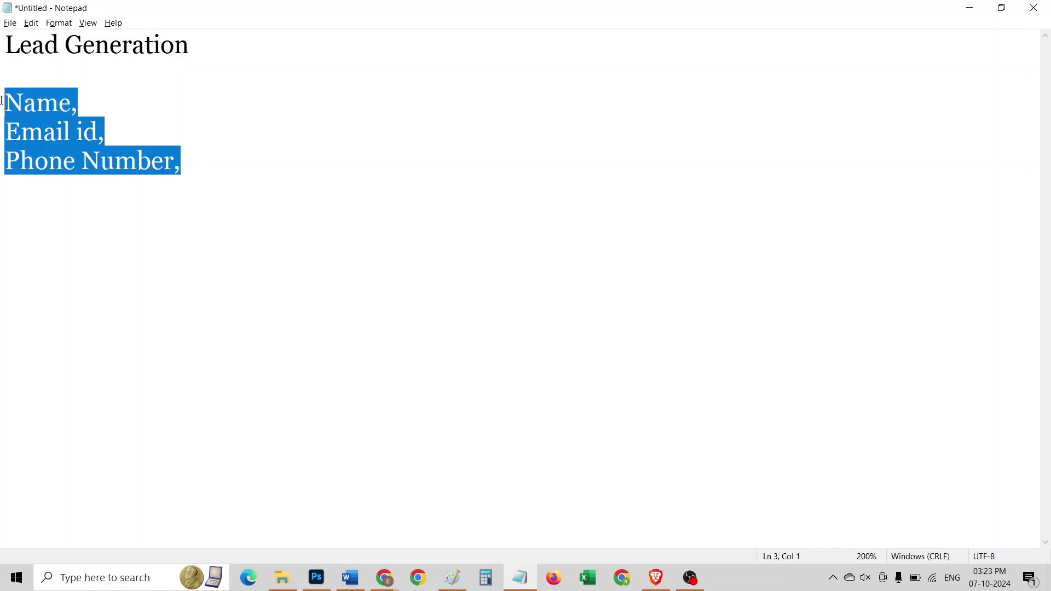
# Step: Add the line "Lead Generation Ad" below the contact fields, separated by a blank line
pyautogui.click(225, 161)
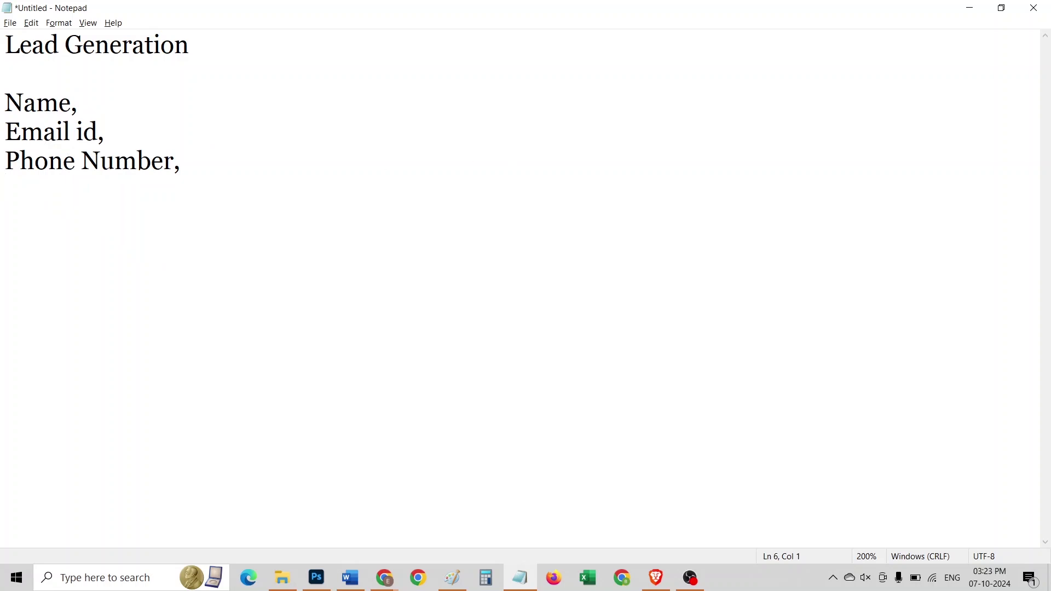
pyautogui.write('Lead ')
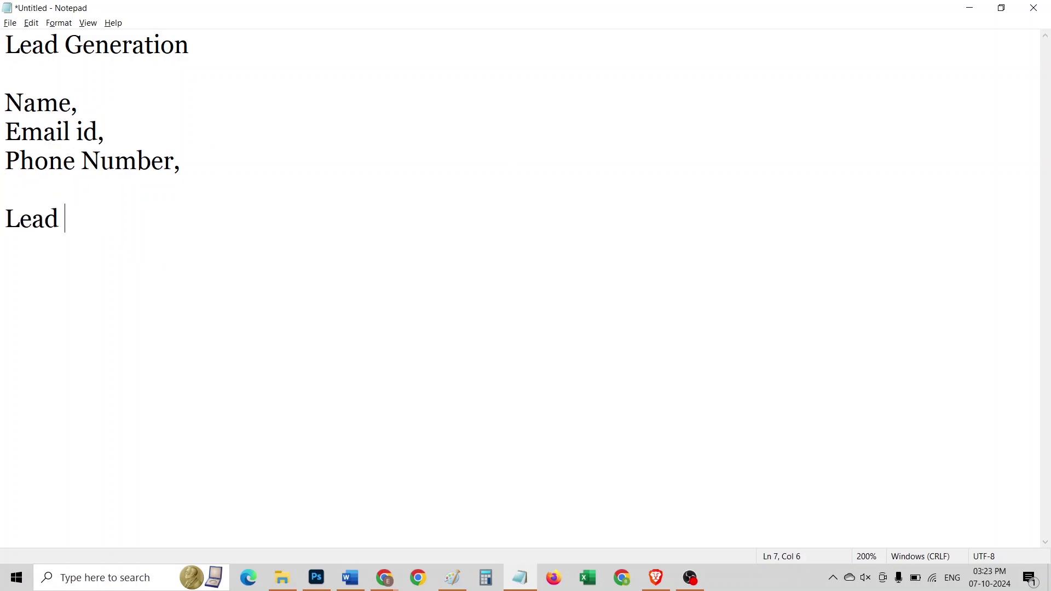
pyautogui.write('Generati')
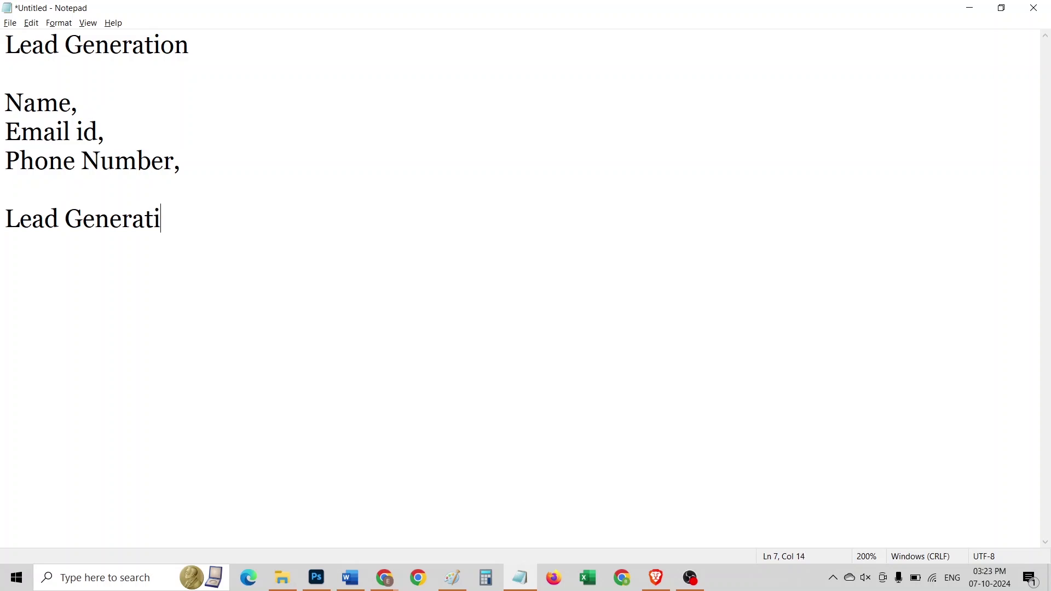
pyautogui.write('on Ad')
# Step: Add a "Requirement" heading below "Lead Generation Ad" and list "Facebook Page" under it, with a blank line between them
pyautogui.press('Return')
pyautogui.press('Return')
pyautogui.write('RE')
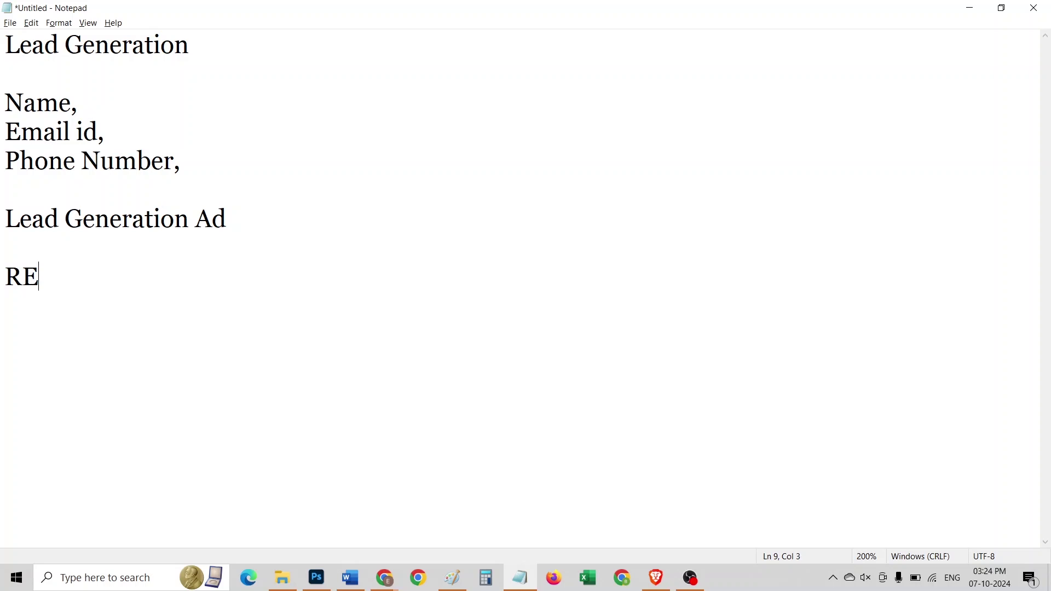
pyautogui.press('BackSpace')
pyautogui.write('equirement')
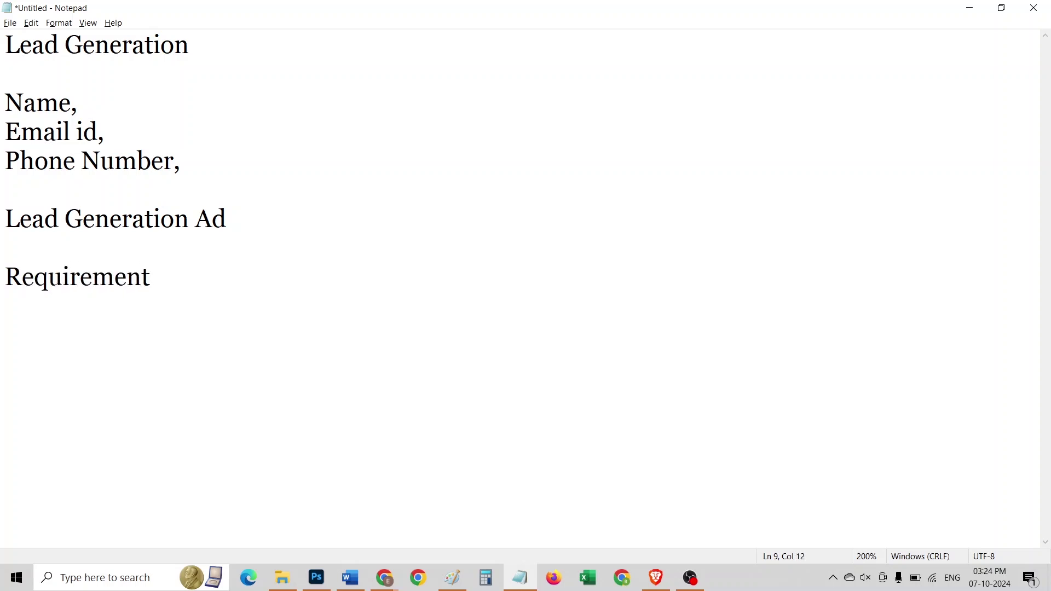
pyautogui.press('Return')
pyautogui.write('Faceb')
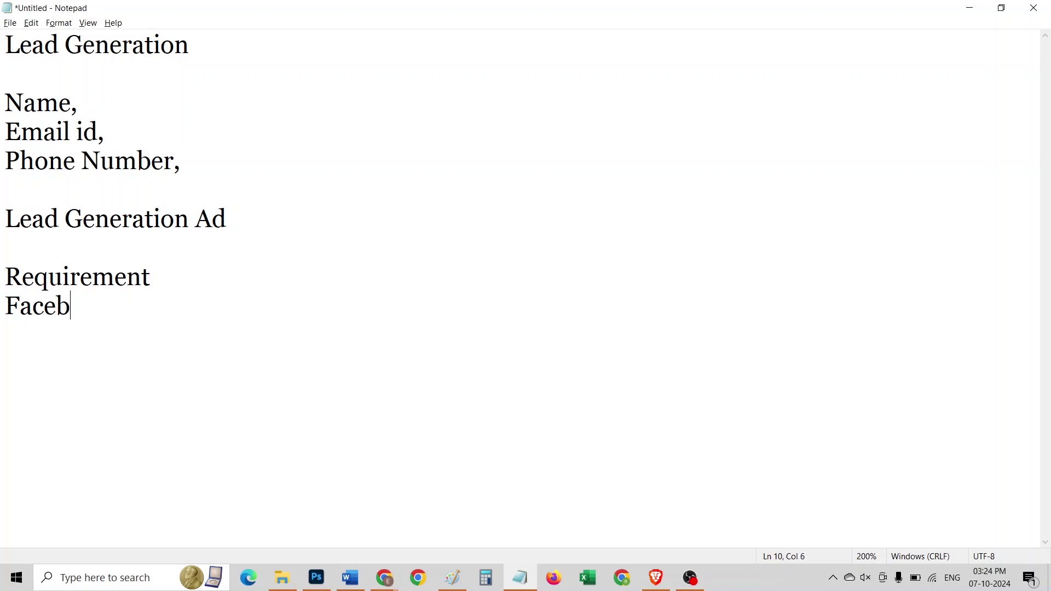
pyautogui.write('ook Page')
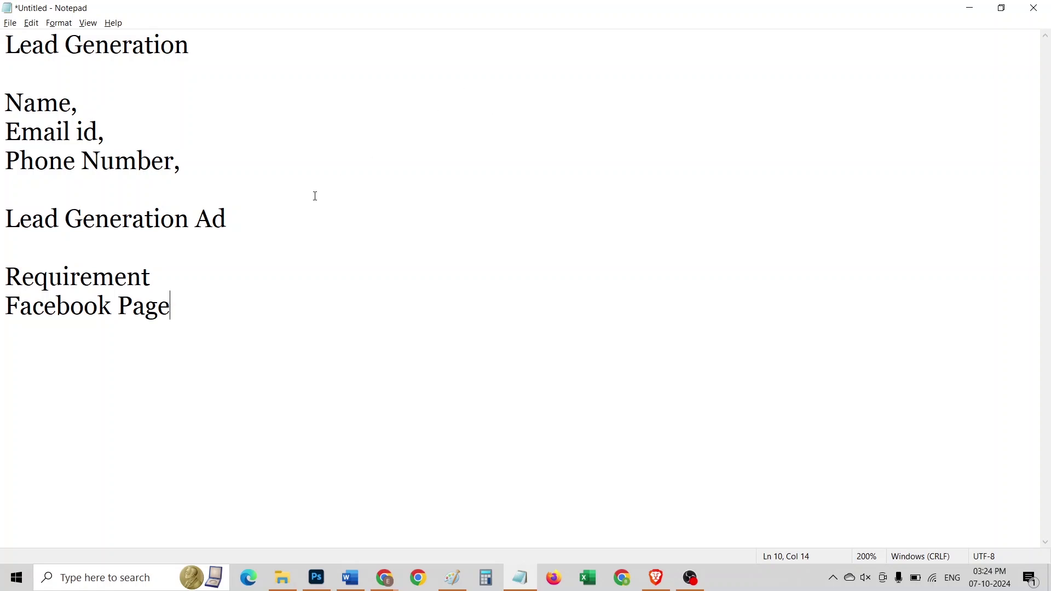
pyautogui.click(265, 272)
pyautogui.press('Return')
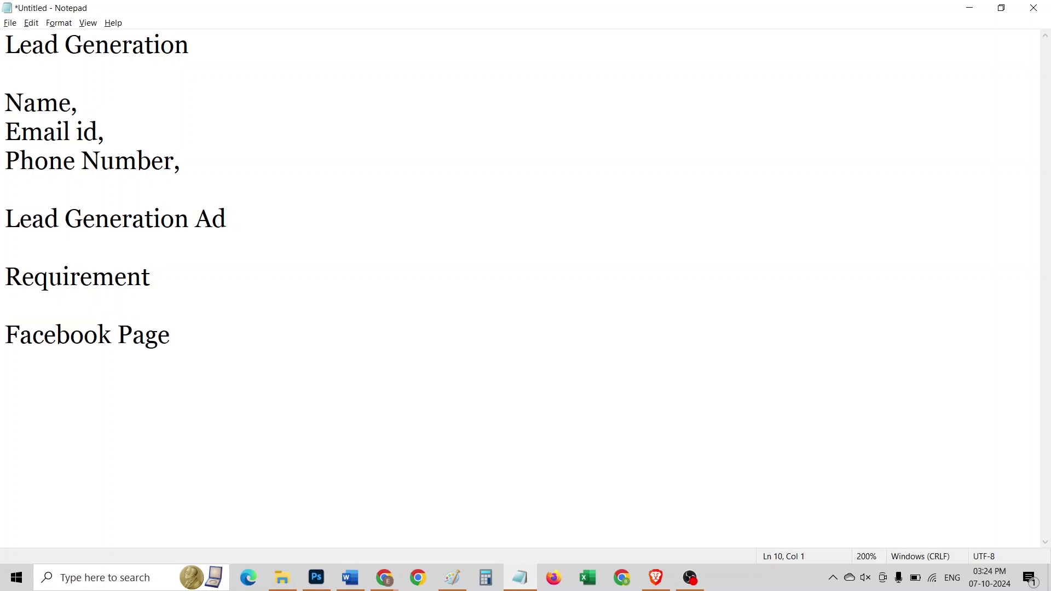
# Step: Add "Instagram Account" on the line directly below "Facebook Page"
pyautogui.click(255, 326)
pyautogui.write('Instagram')
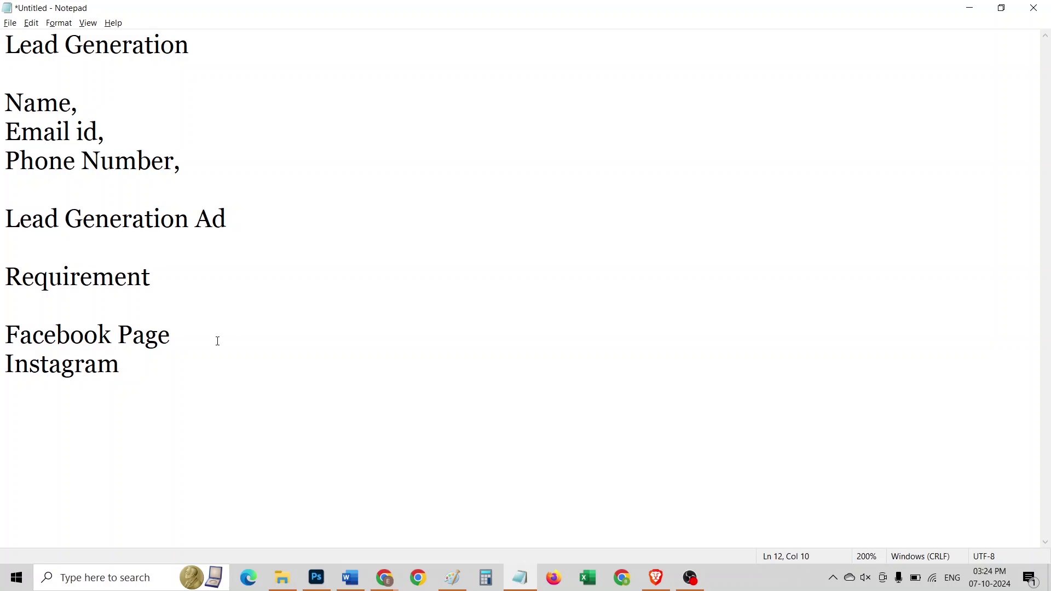
pyautogui.write(' Account')
# Step: Below a blank line, add the requirements "Business Manager" and "Ads Manager" on separate lines
pyautogui.press('Return')
pyautogui.press('Return')
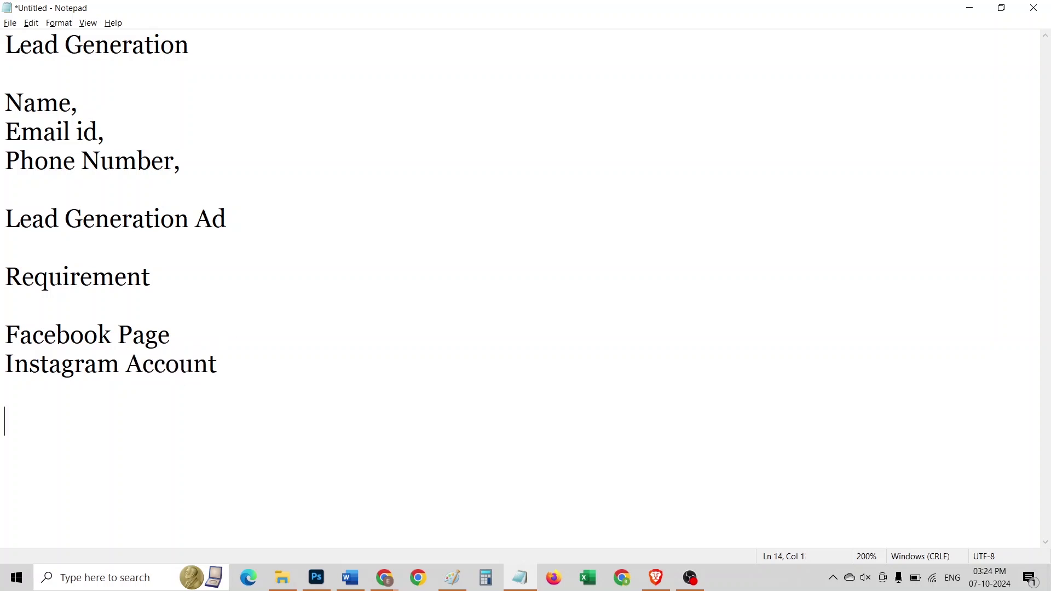
pyautogui.write('Business ')
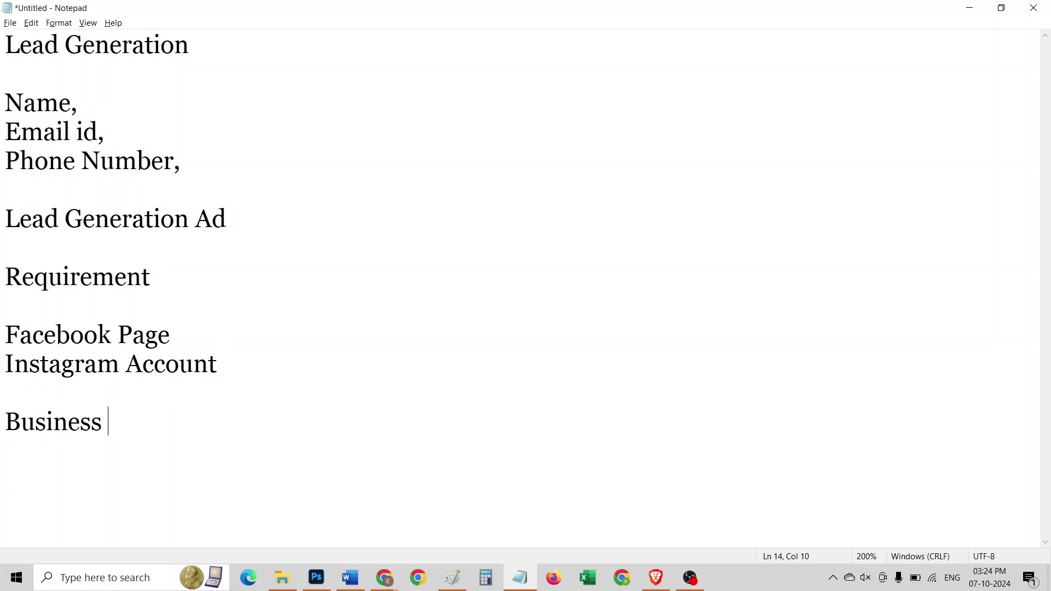
pyautogui.write('Manager')
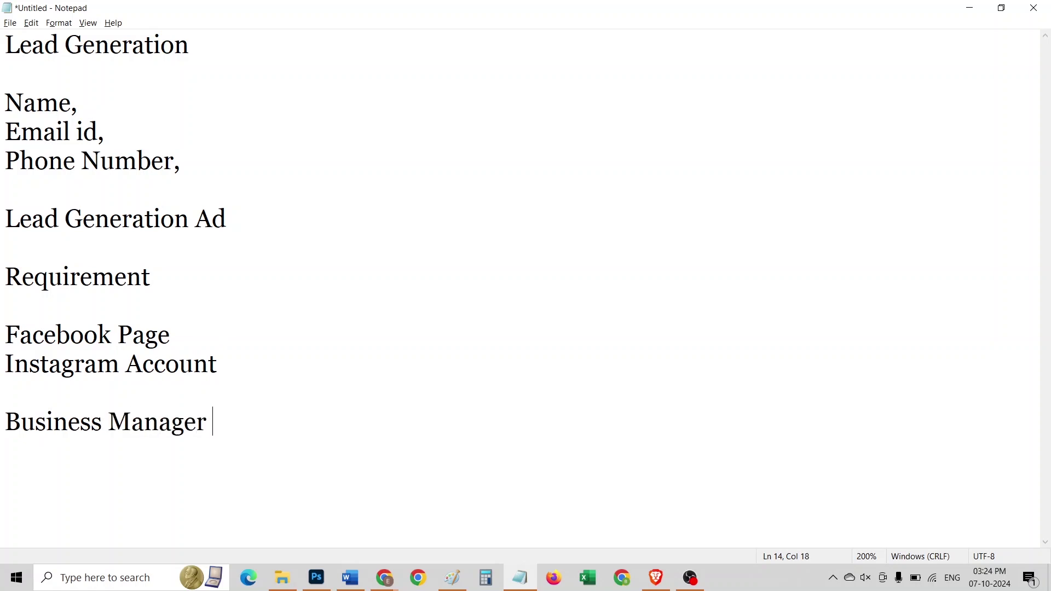
pyautogui.press('Return')
pyautogui.write('Ads Manager')
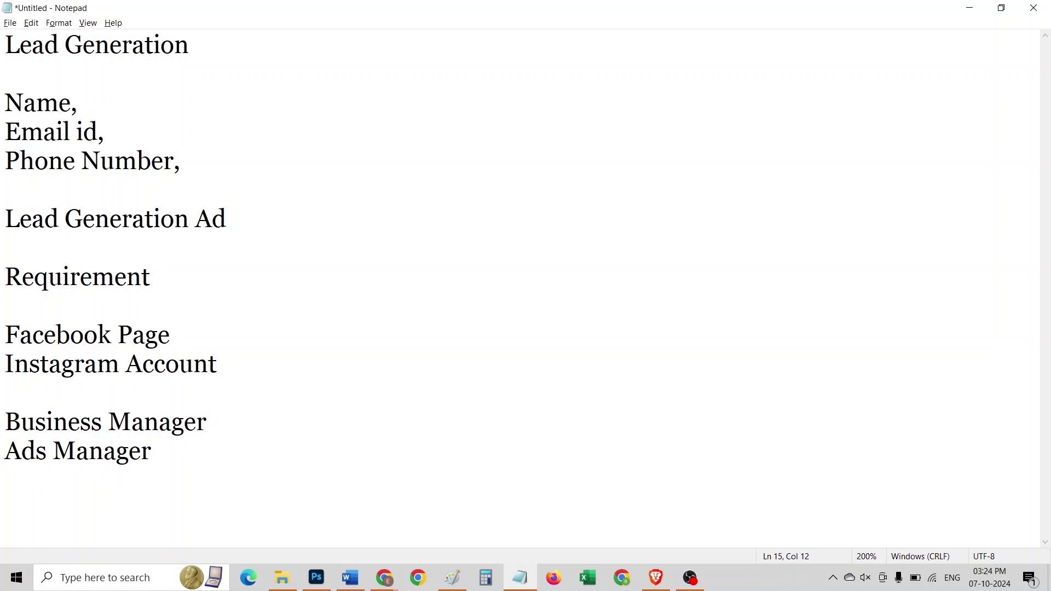
# Step: Below a blank line, add the item "-Lead Form (Meta Business Suite) Facebook Page"
pyautogui.press('Return')
pyautogui.press('Return')
pyautogui.write('-Lead')
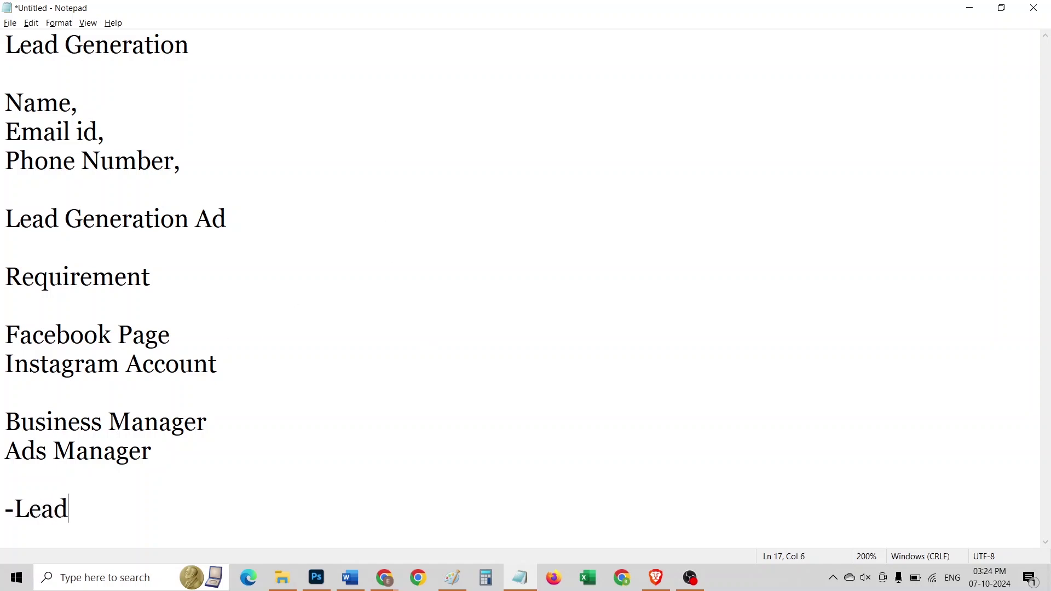
pyautogui.write(' Form ')
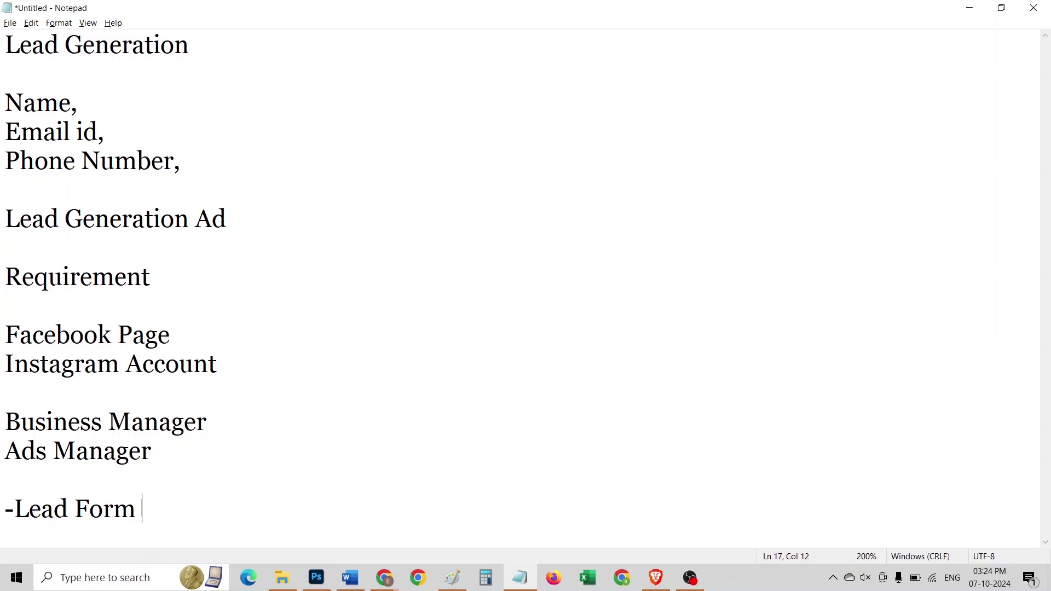
pyautogui.write('()')
pyautogui.write('Meta Busine')
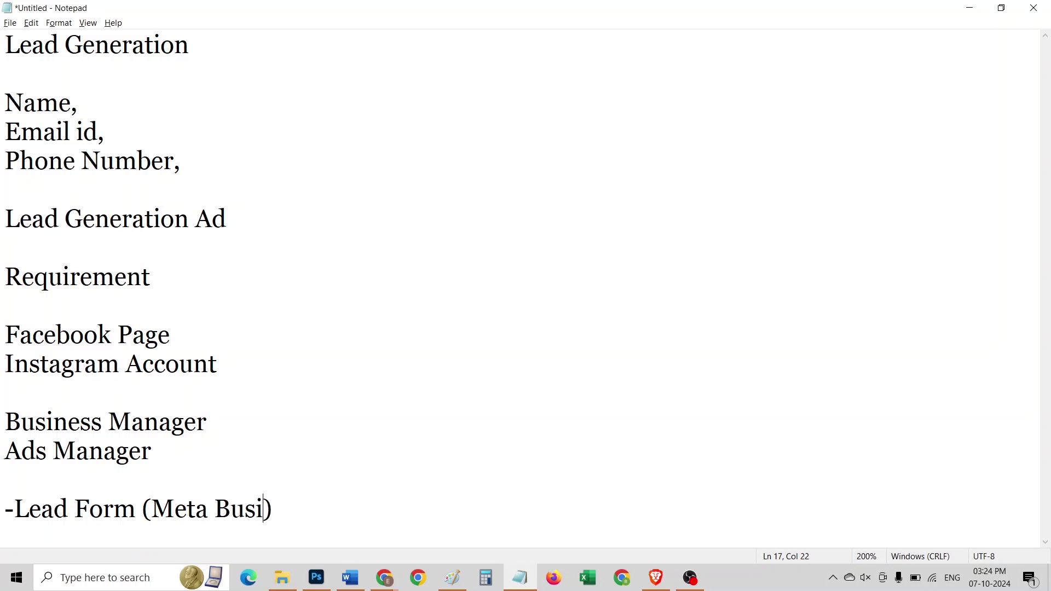
pyautogui.write('ss Suite')
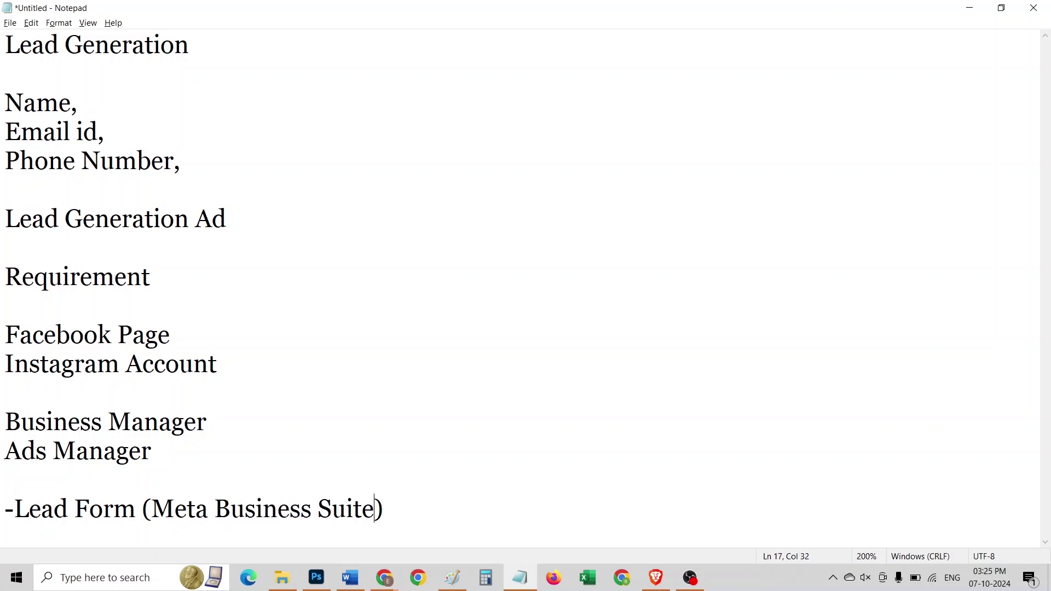
pyautogui.press('End')
pyautogui.write('Facebook Page')
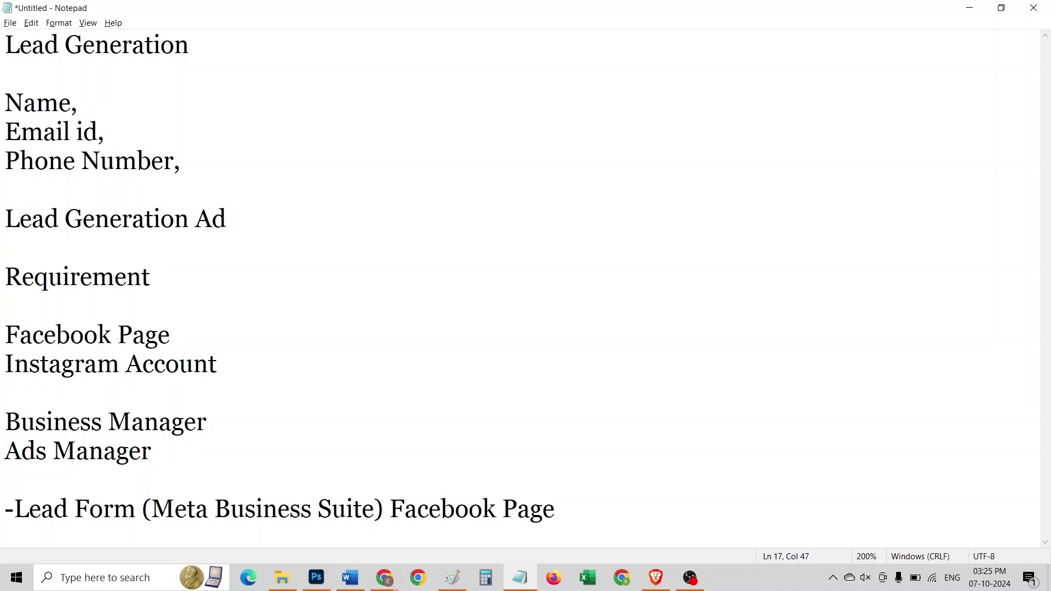
# Step: Add the item "-Create Campaign -- Objective" below the Lead Form line, followed by a blank line
pyautogui.press('Return')
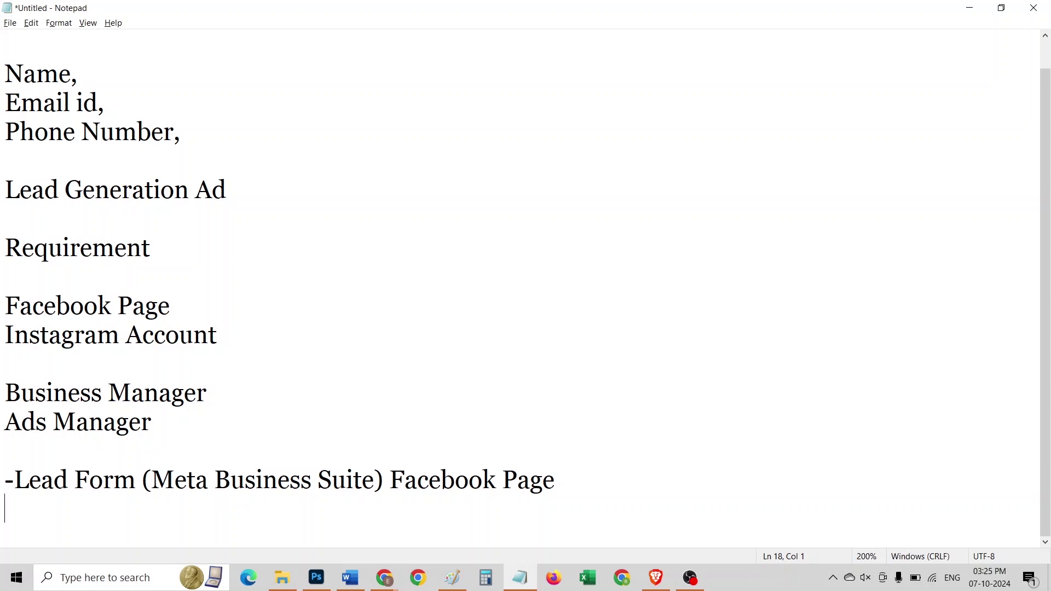
pyautogui.write('-Create Ca')
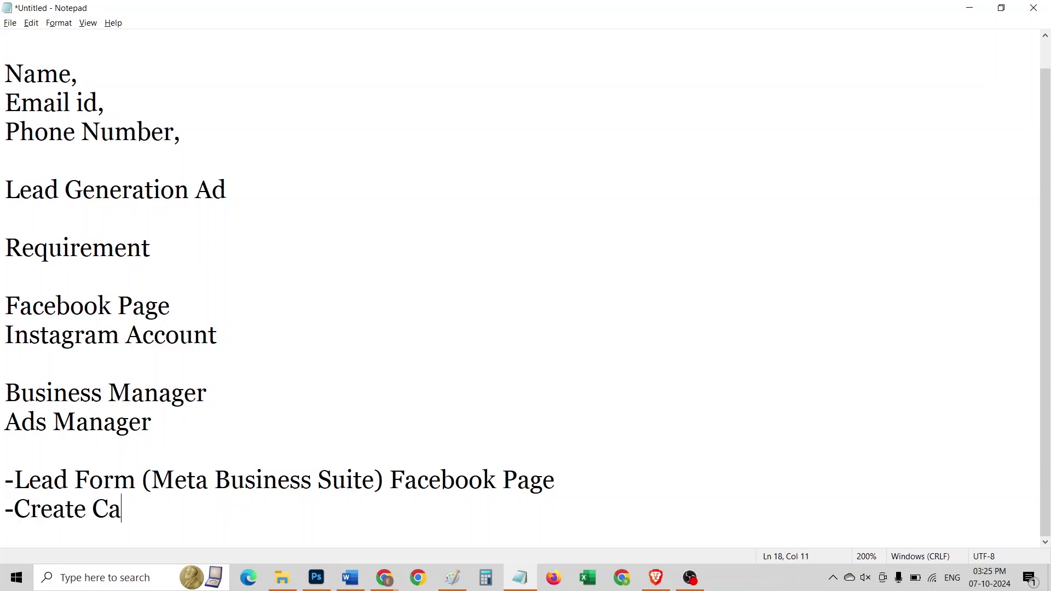
pyautogui.write('mpaign ')
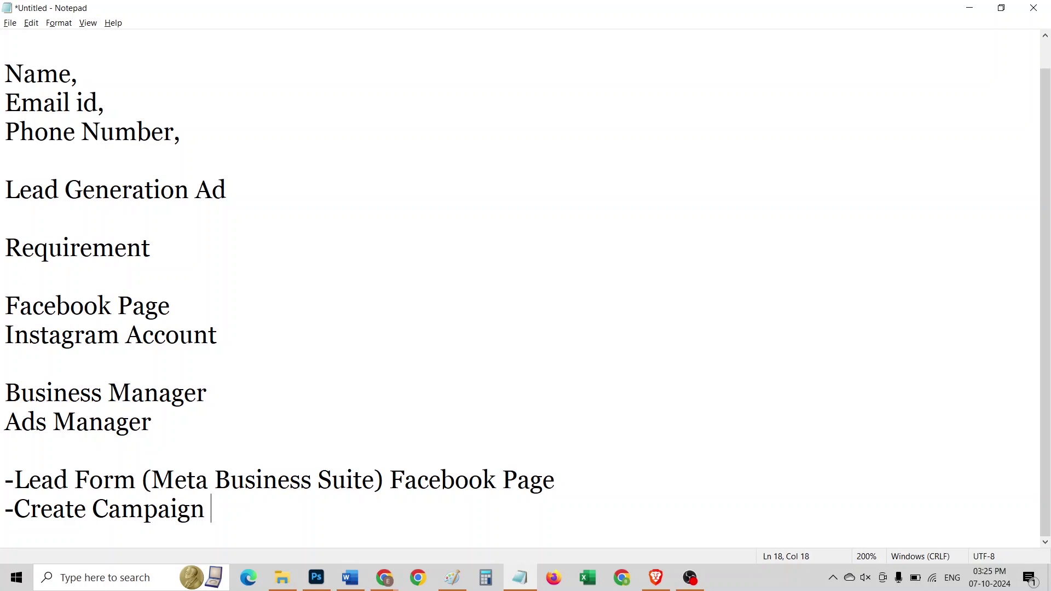
pyautogui.write('-- Objective')
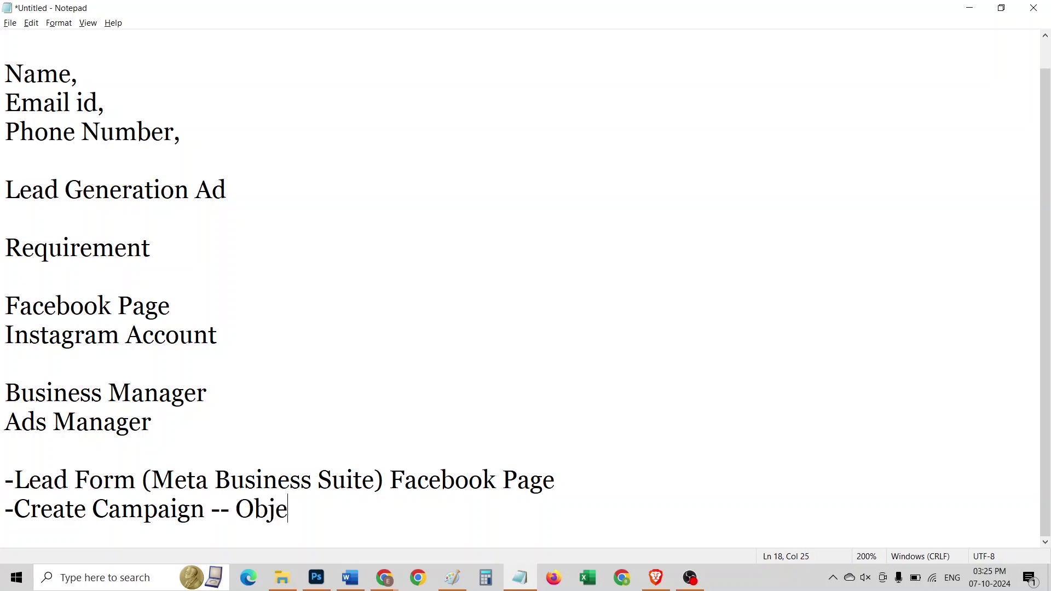
pyautogui.press('Return')
pyautogui.press('Return')
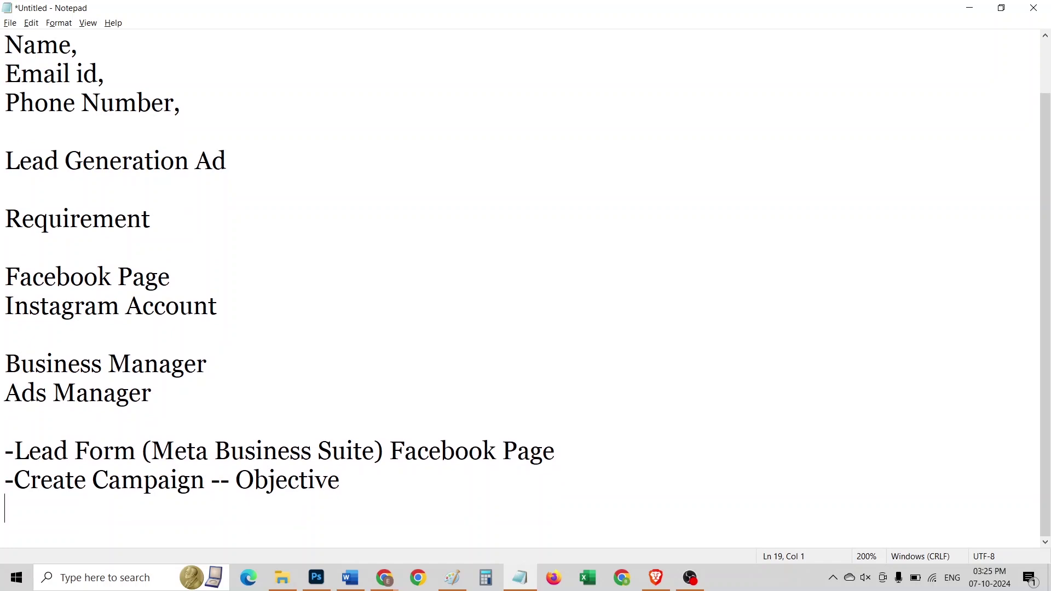
pyautogui.press('BackSpace')
pyautogui.press('Return')
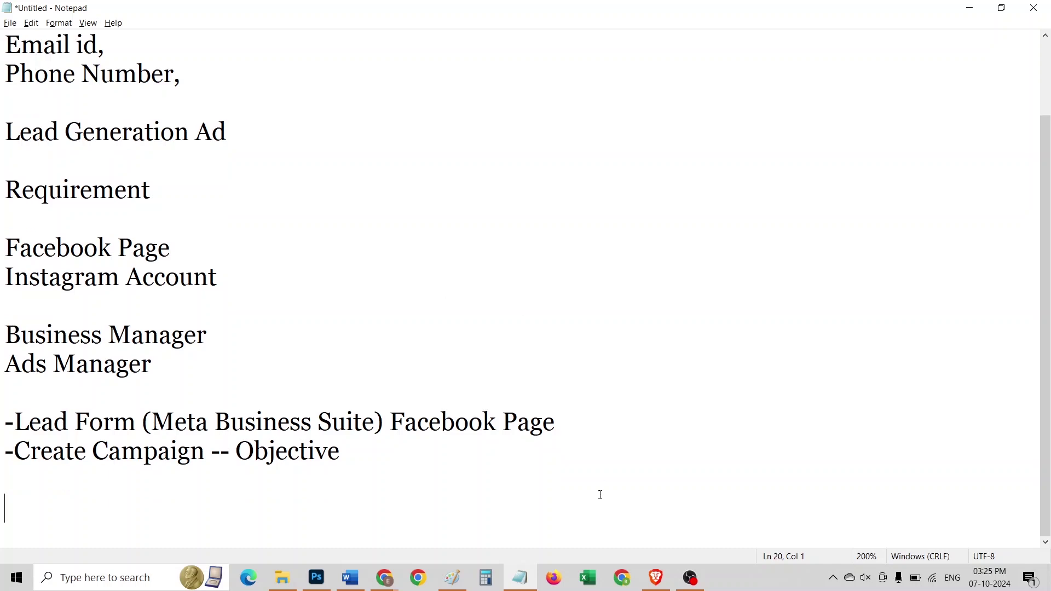
# Step: Highlight the start of the Lead Form item, then switch to Brave and look over the Next G Classes Facebook page
pyautogui.moveTo(662, 583)
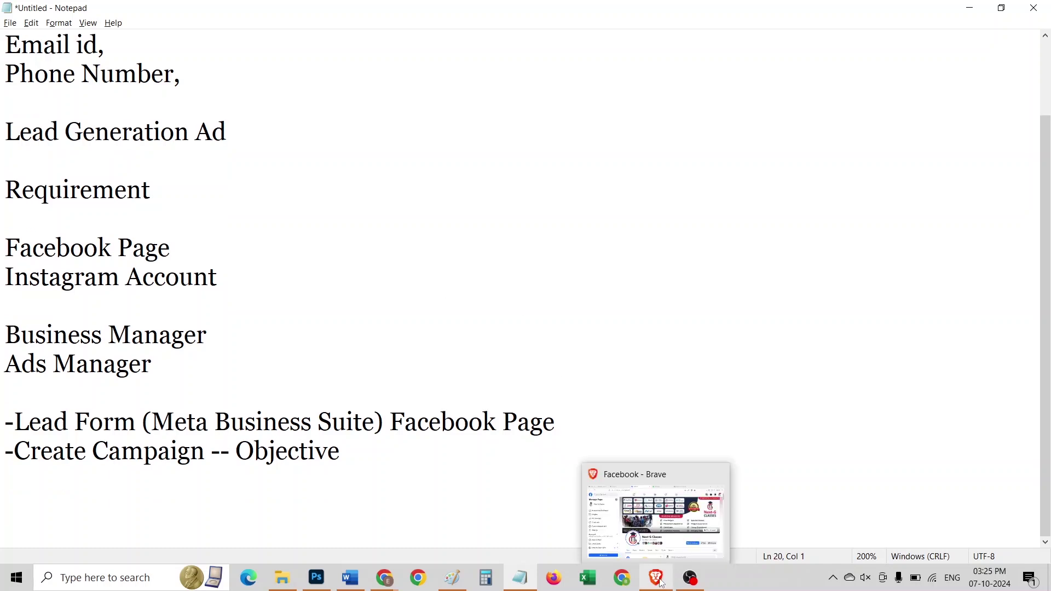
pyautogui.moveTo(5, 422); pyautogui.dragTo(126, 416)
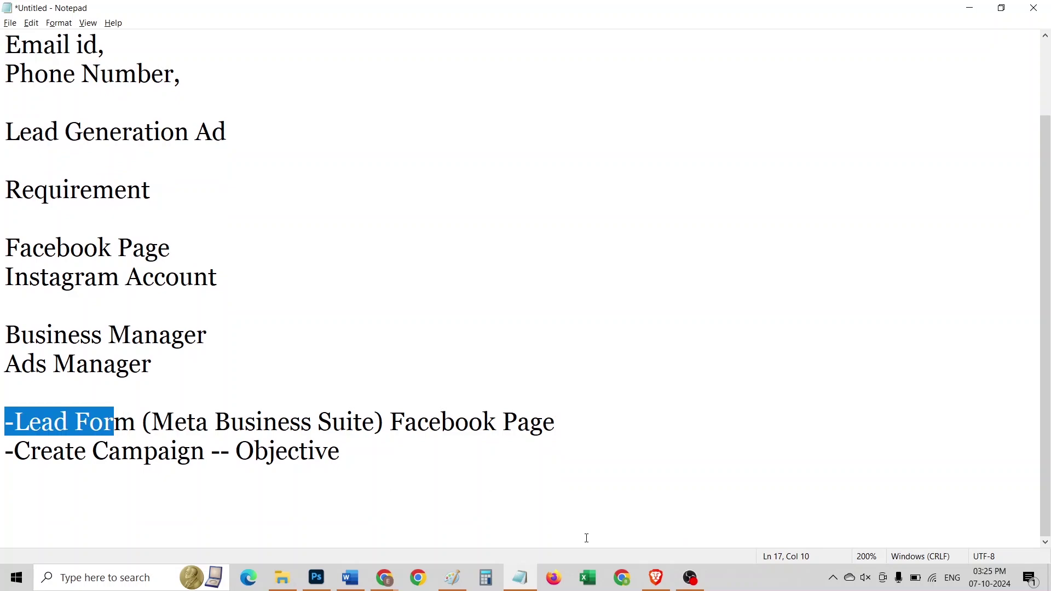
pyautogui.click(656, 577)
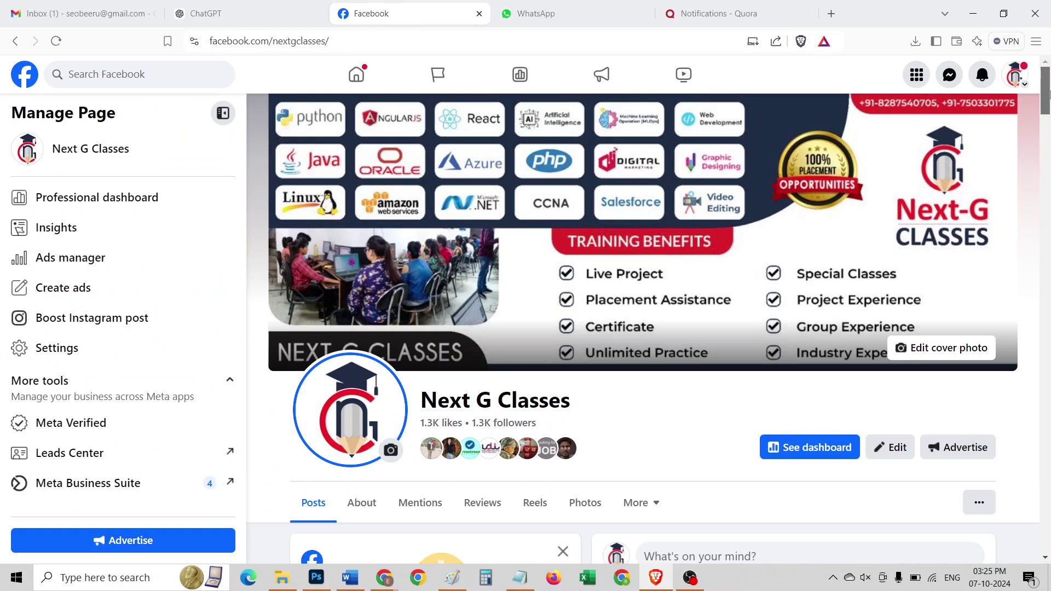
pyautogui.moveTo(1046, 95); pyautogui.dragTo(1046, 107)
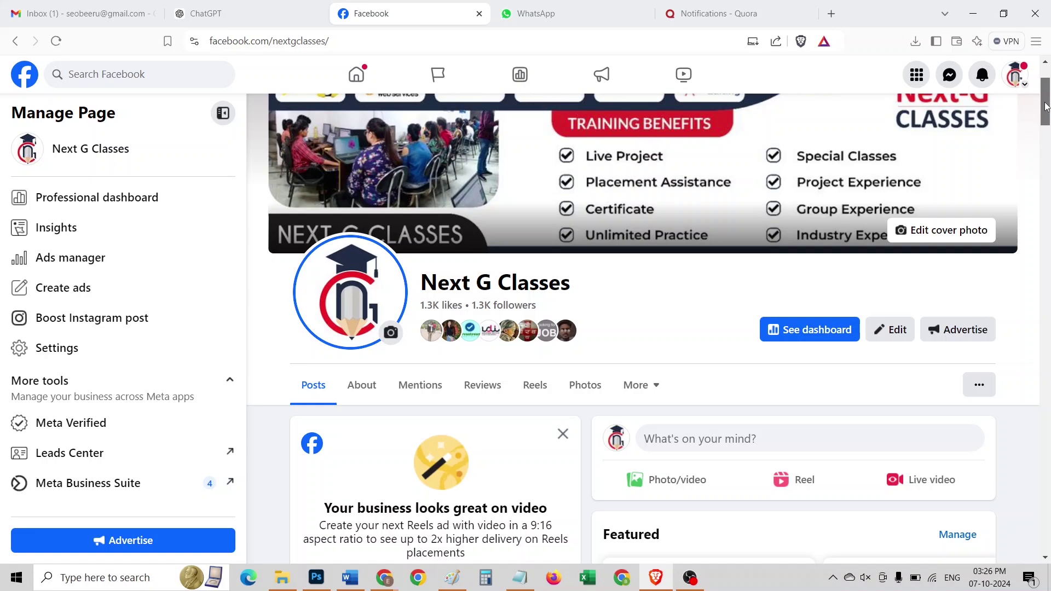
pyautogui.moveTo(1045, 106)
pyautogui.mouseDown()
pyautogui.moveTo(1042, 126)
pyautogui.moveTo(1046, 87)
pyautogui.mouseUp()
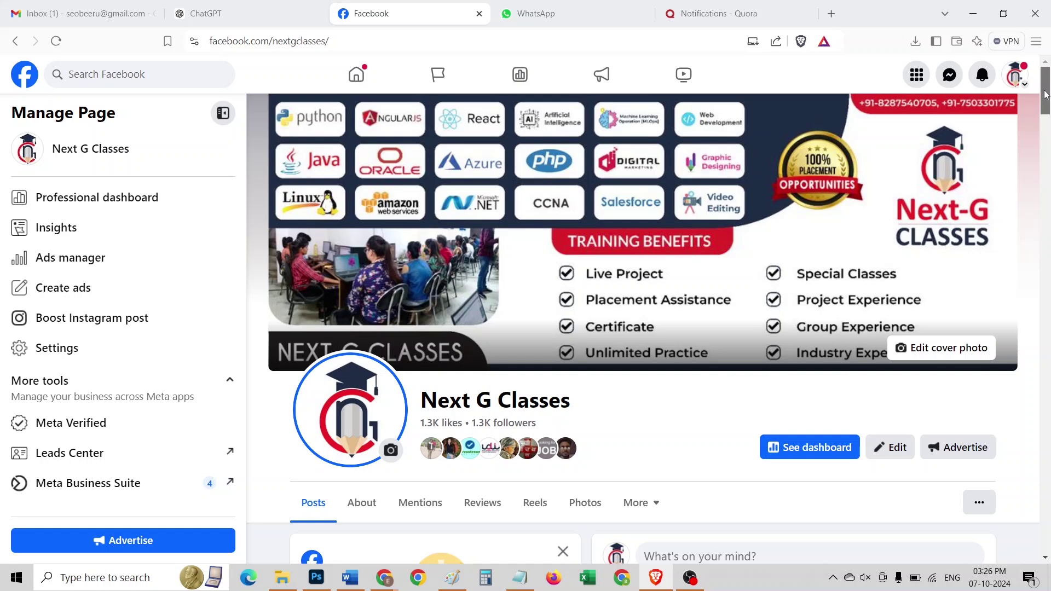
pyautogui.moveTo(1045, 94); pyautogui.dragTo(1045, 110)
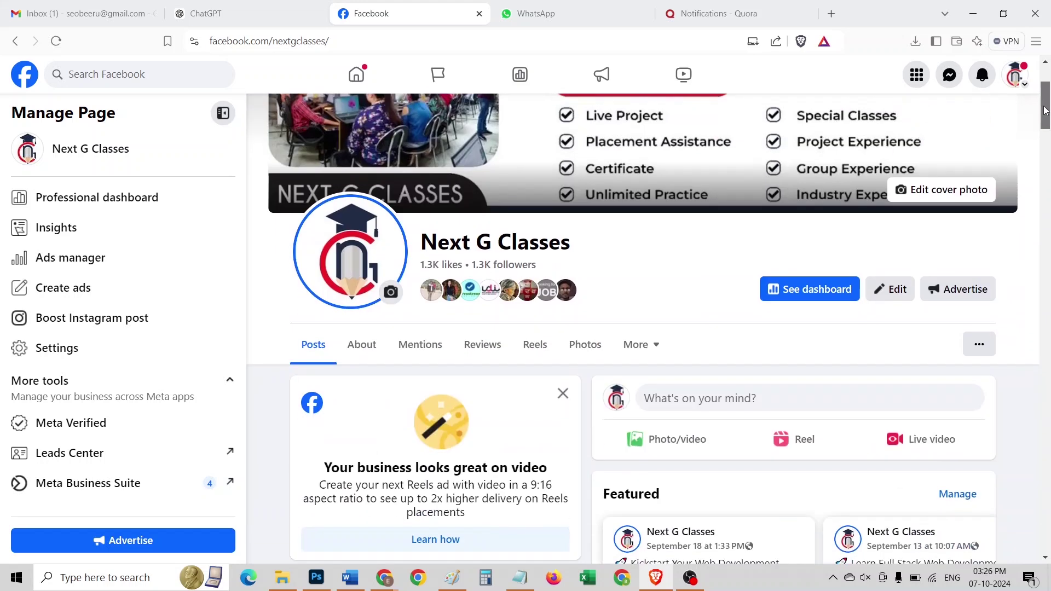
# Step: Open Meta Business Suite for the Next G Classes page and look over its home overview
pyautogui.moveTo(1045, 110); pyautogui.dragTo(1046, 80)
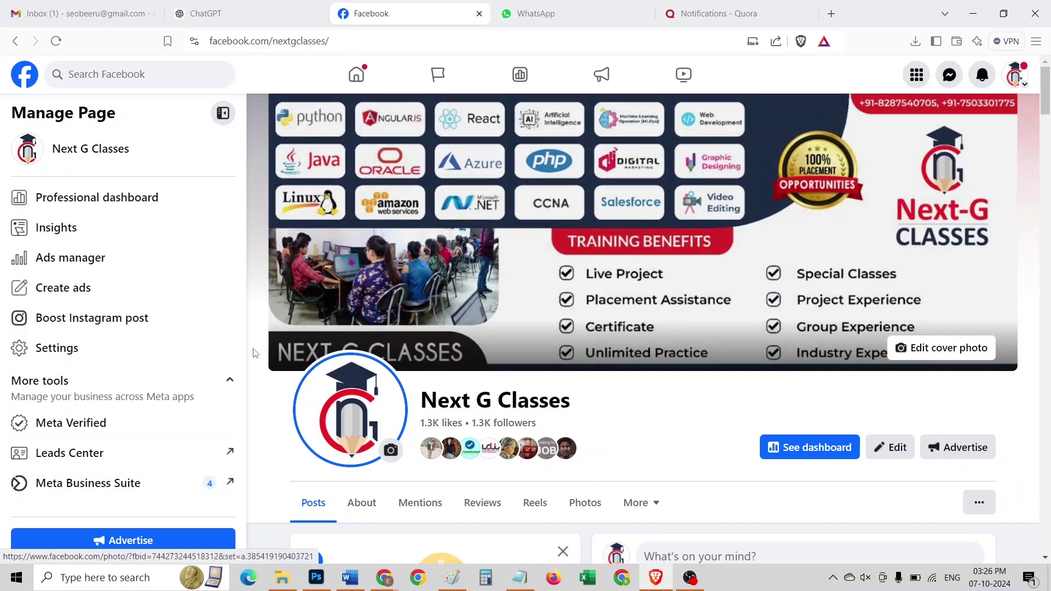
pyautogui.click(84, 485)
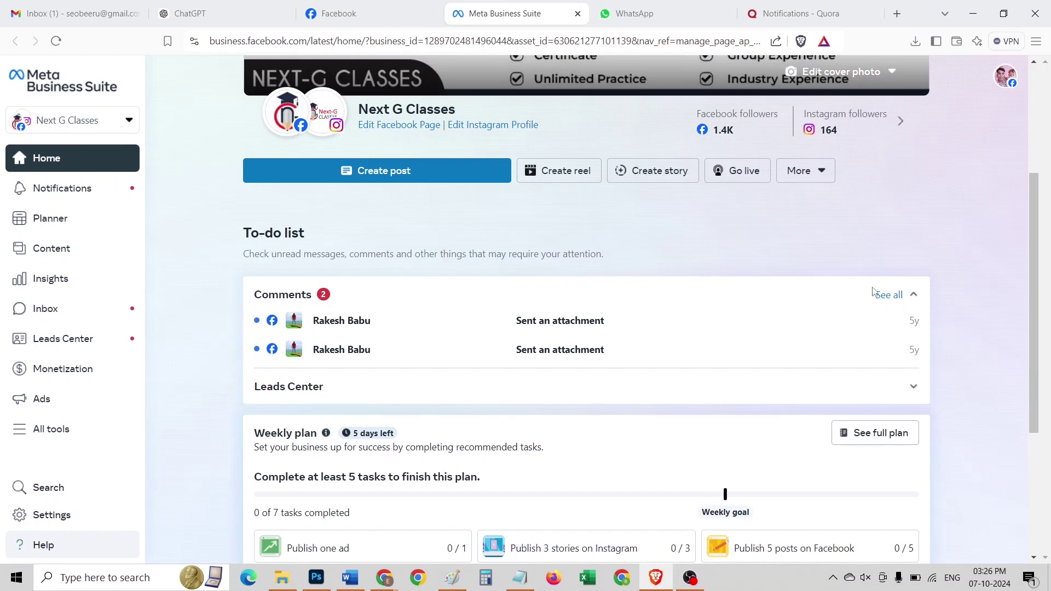
pyautogui.scroll(-3, 159, 358)
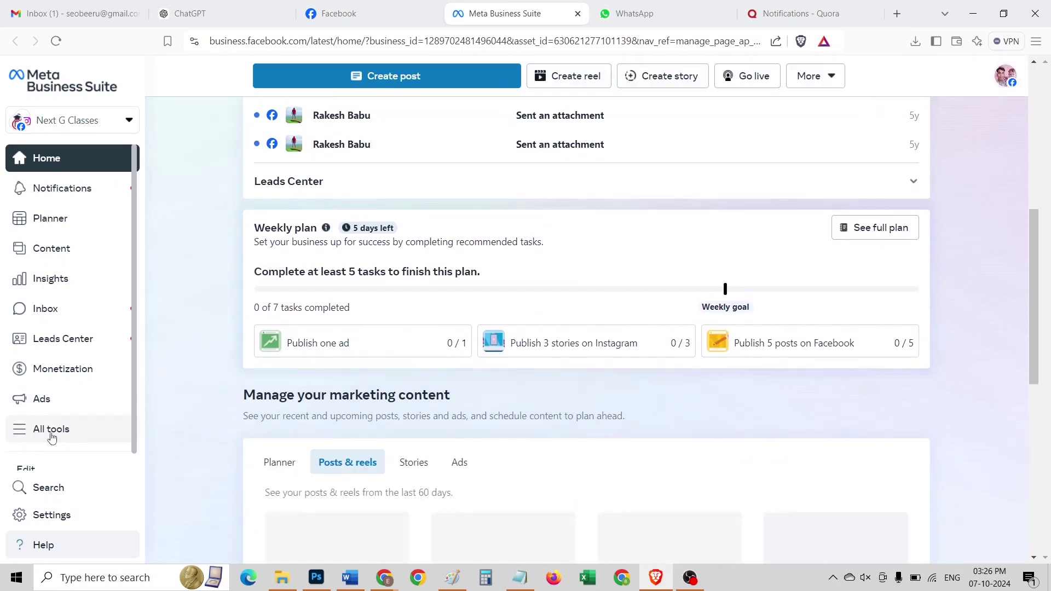
# Step: Find Instant Forms among the advertising tools in the full tool list and open it
pyautogui.click(57, 432)
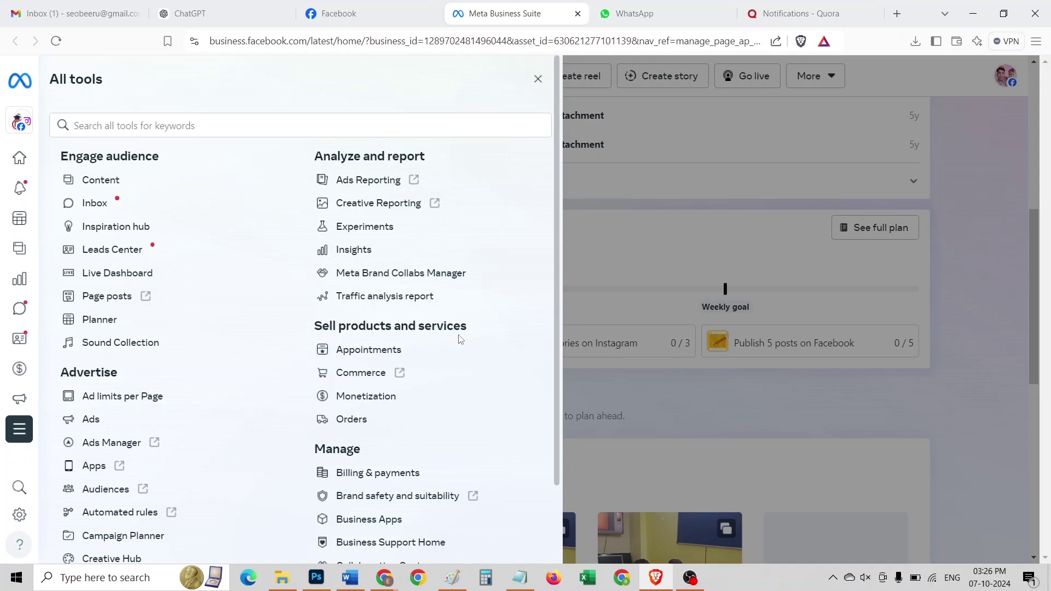
pyautogui.scroll(-2, 460, 340)
pyautogui.scroll(1, 460, 341)
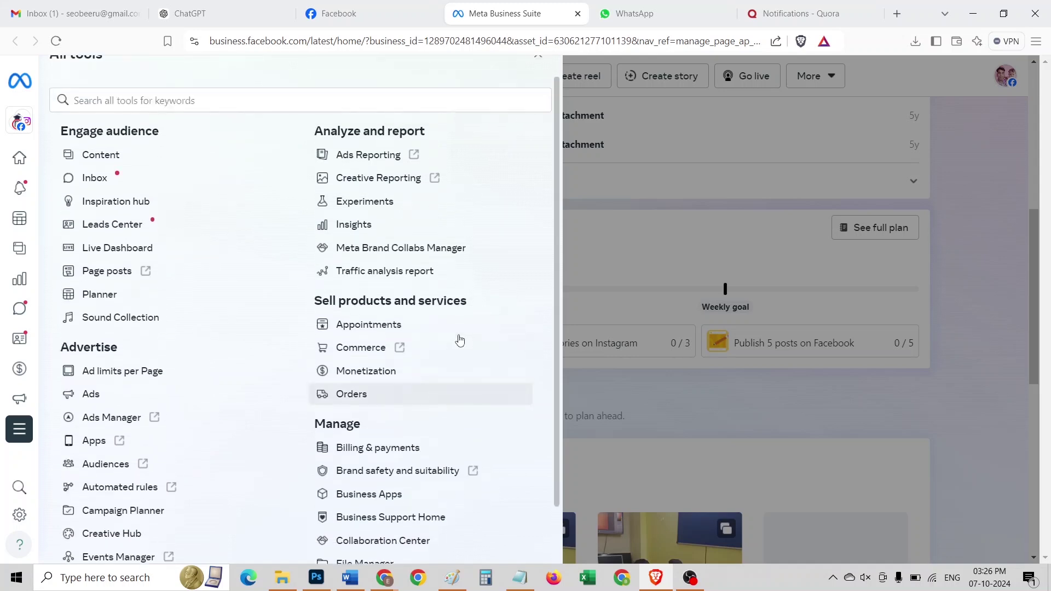
pyautogui.scroll(-1, 458, 341)
pyautogui.scroll(3, 302, 477)
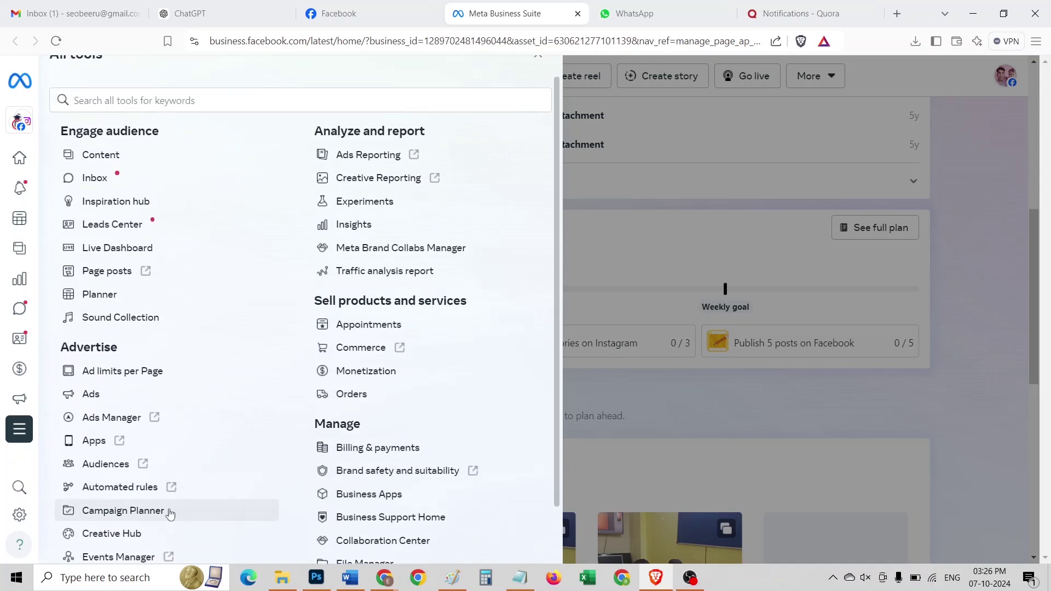
pyautogui.moveTo(555, 418); pyautogui.dragTo(554, 483)
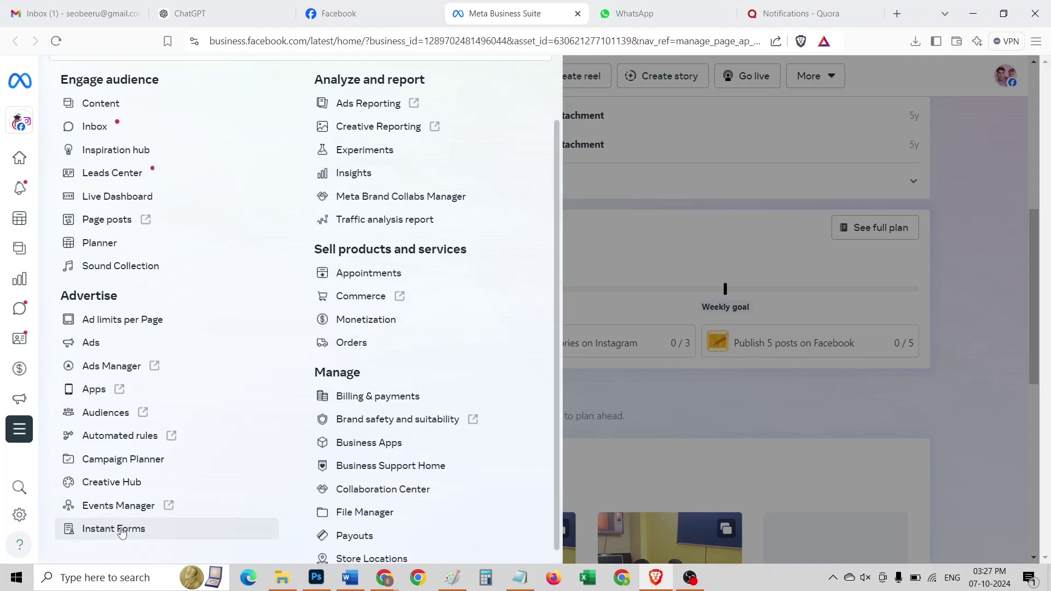
pyautogui.click(122, 530)
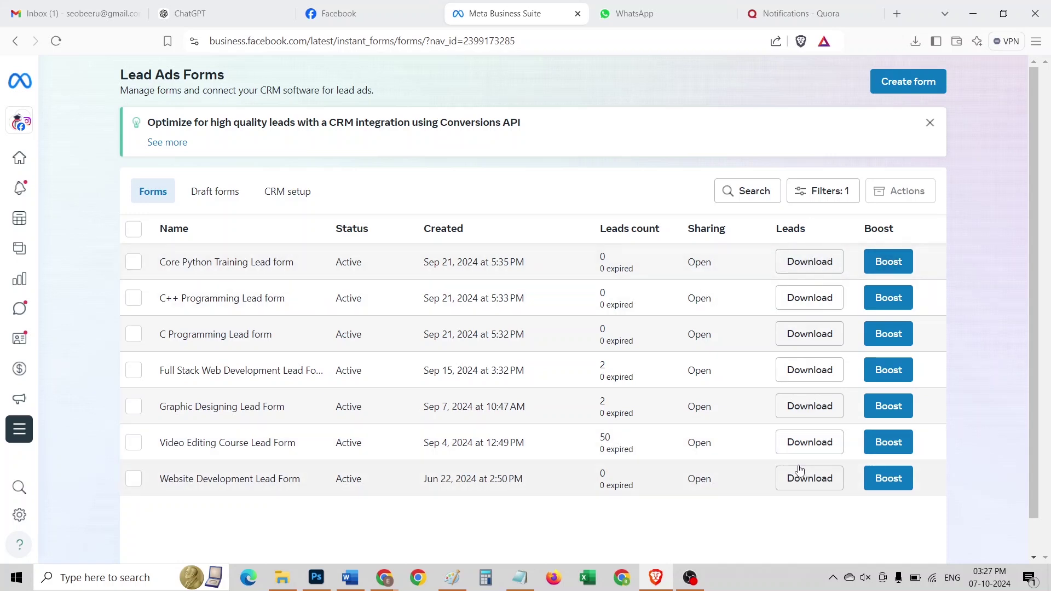
# Step: Start creating a form on the Lead Ads Forms page
pyautogui.click(826, 477)
pyautogui.click(920, 87)
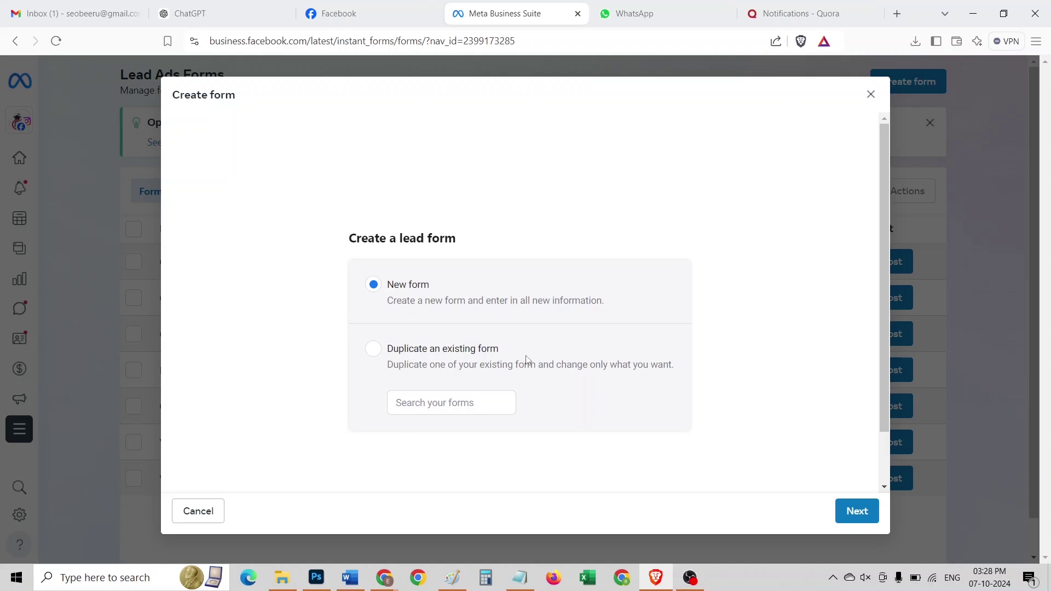
pyautogui.click(373, 351)
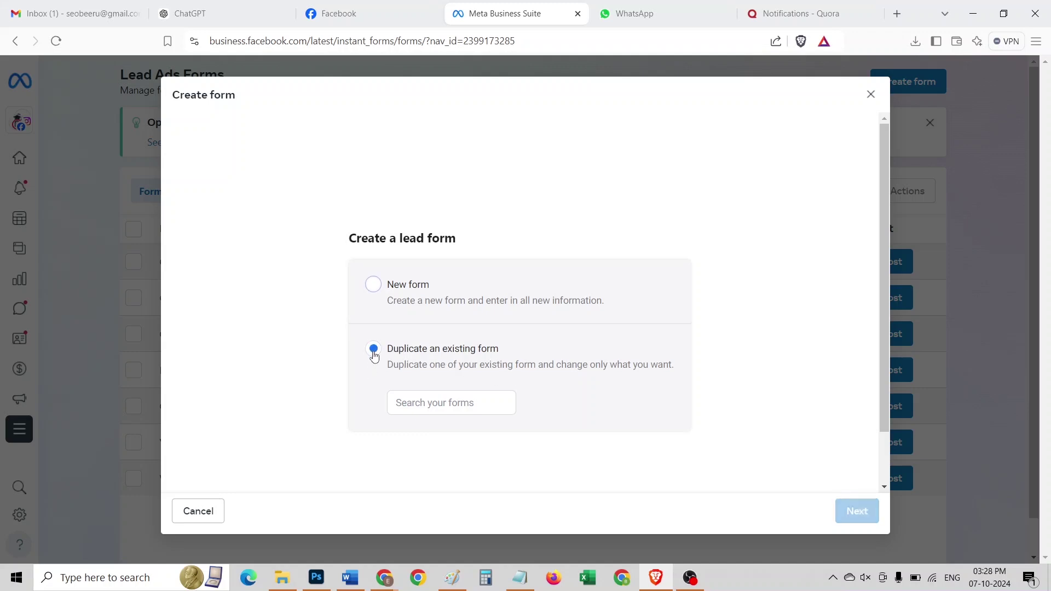
pyautogui.click(433, 405)
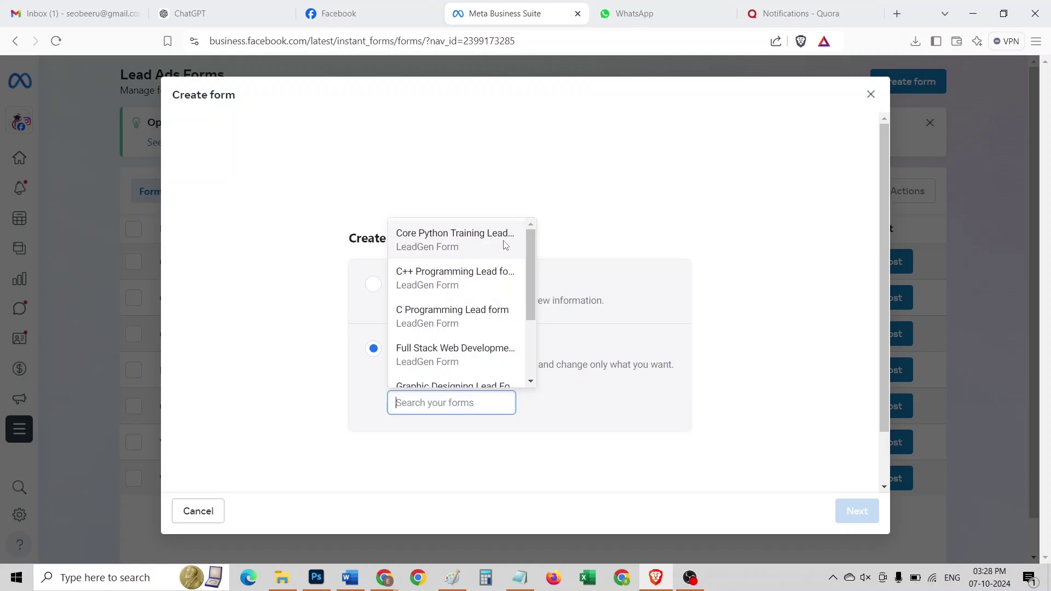
pyautogui.click(601, 224)
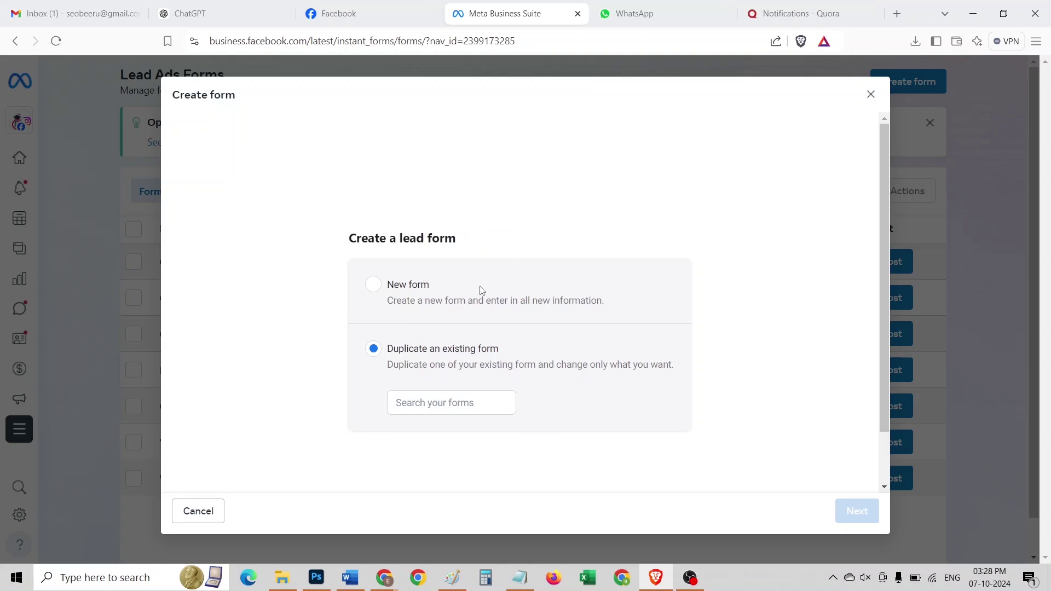
pyautogui.click(376, 291)
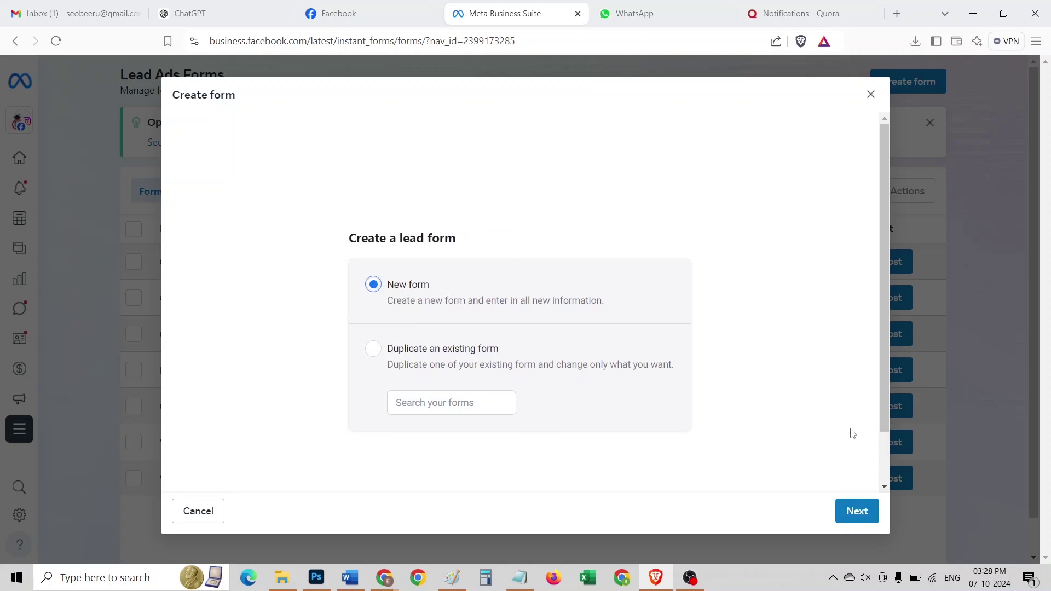
# Step: Continue with the New form option and name the form "Meta Ads Lead Form"
pyautogui.click(858, 513)
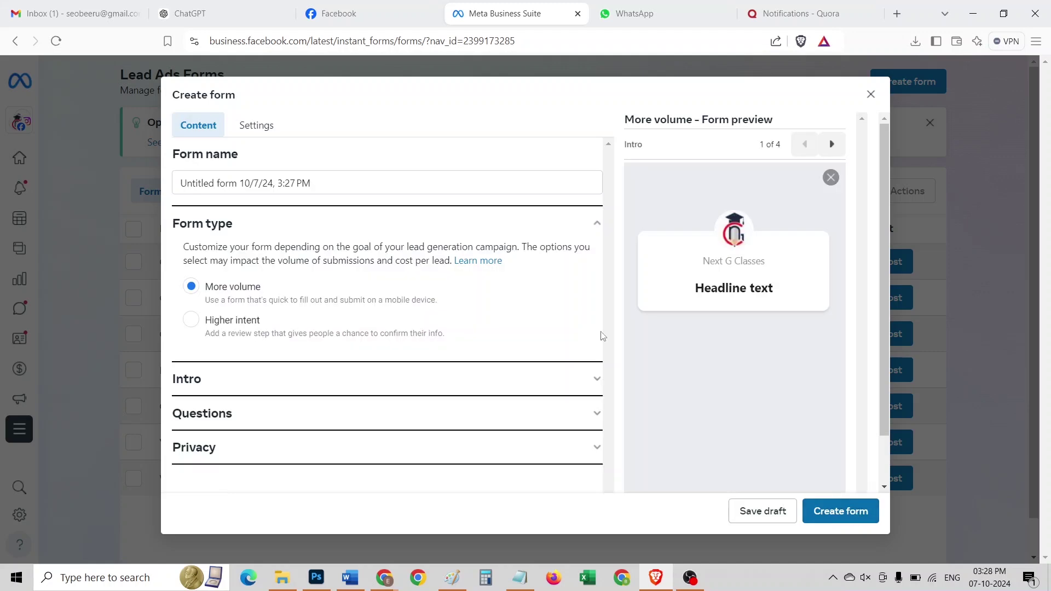
pyautogui.tripleClick(332, 184)
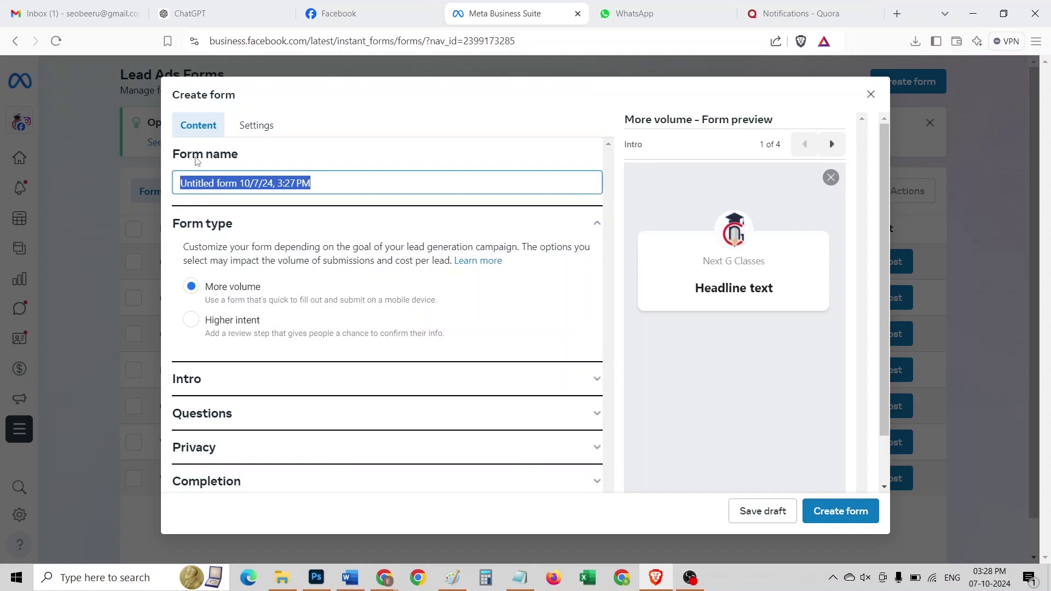
pyautogui.moveTo(196, 158); pyautogui.dragTo(244, 157)
pyautogui.moveTo(323, 180); pyautogui.dragTo(179, 183)
pyautogui.write('Meta Ads Lead Form')
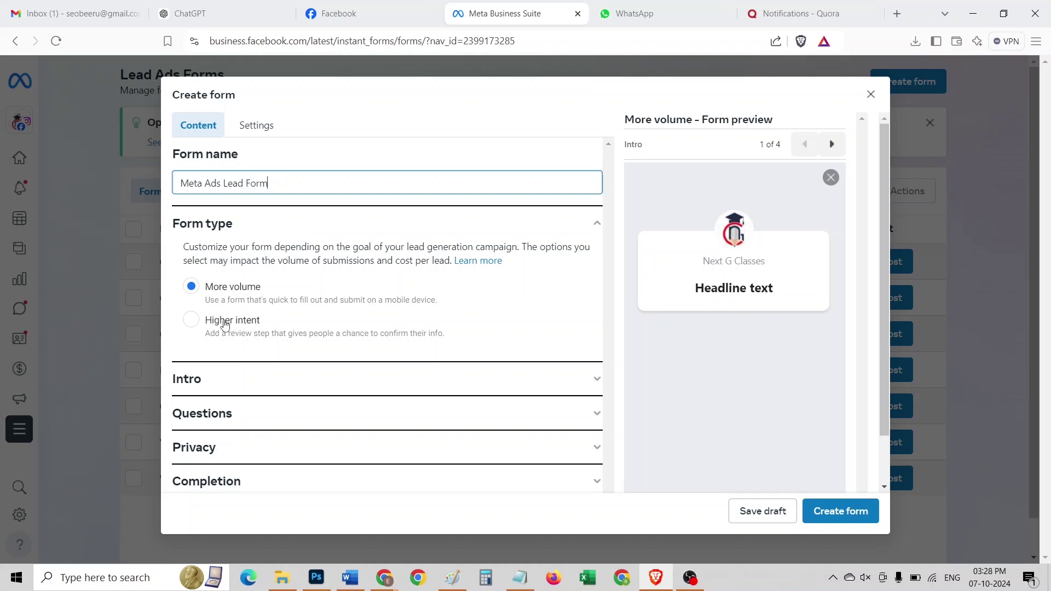
pyautogui.scroll(-1, 296, 296)
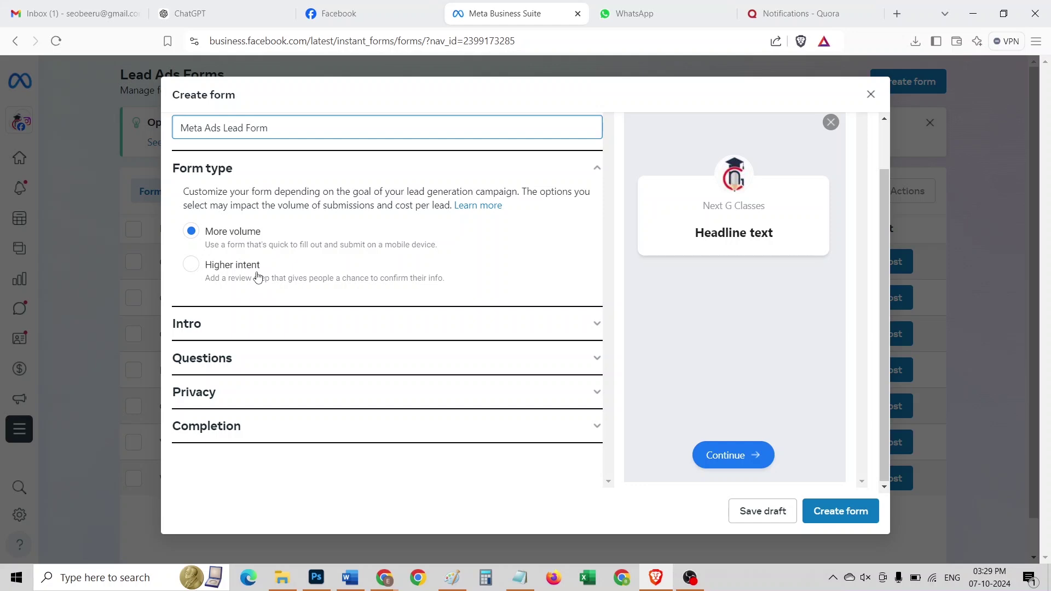
pyautogui.click(191, 266)
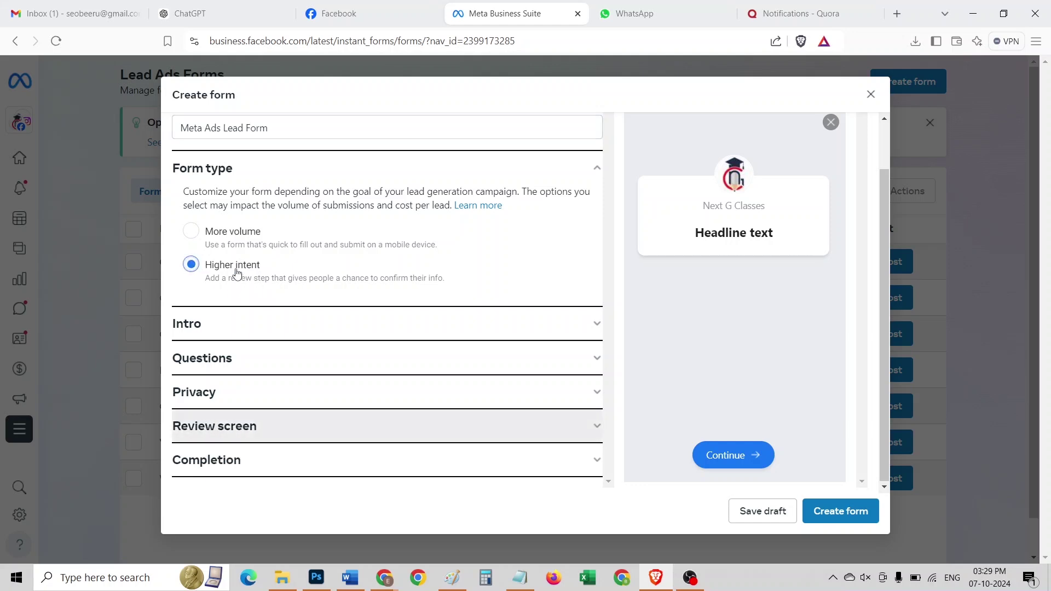
pyautogui.click(244, 235)
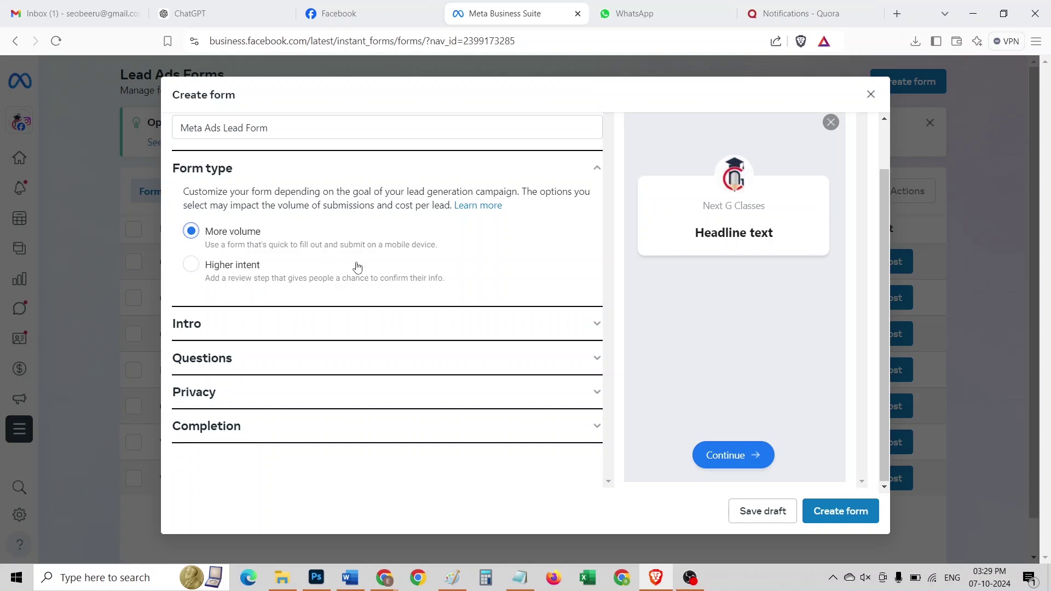
# Step: In the form's Intro section, set the background image to use the image from the ad
pyautogui.click(192, 325)
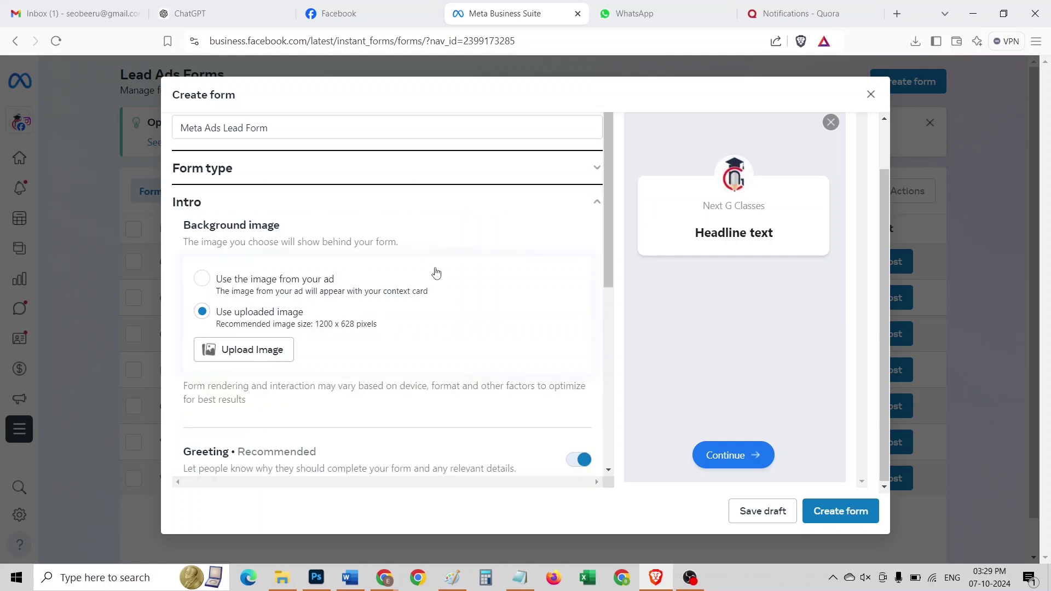
pyautogui.scroll(-2, 433, 271)
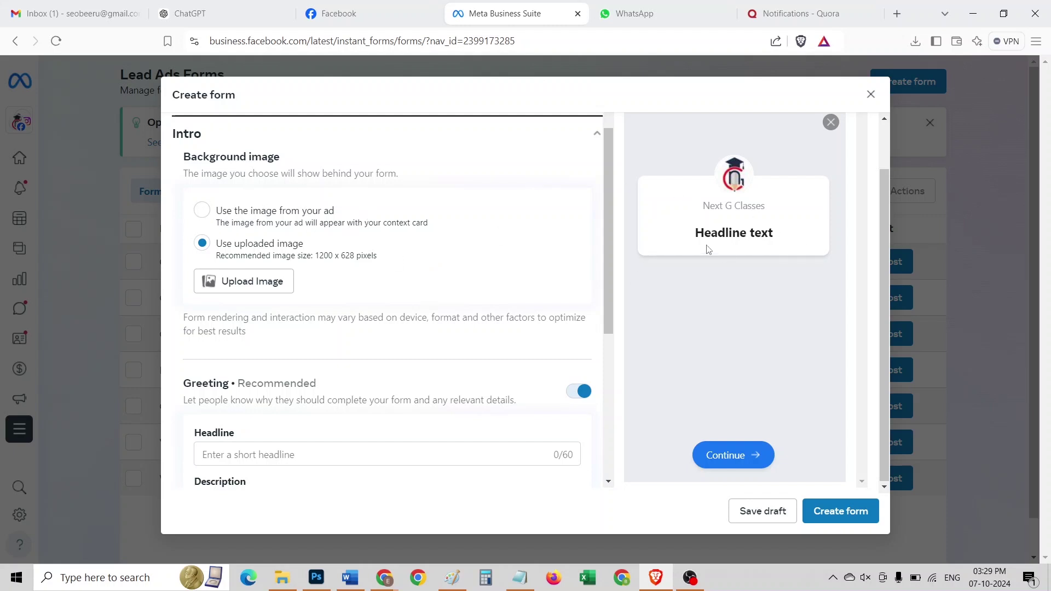
pyautogui.scroll(1, 708, 247)
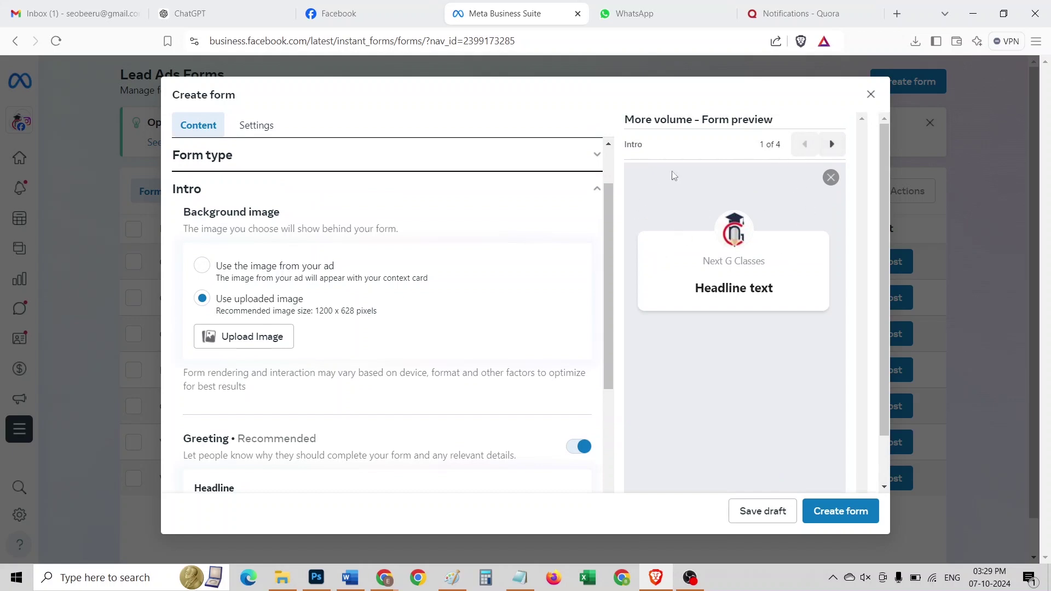
pyautogui.scroll(-2, 383, 296)
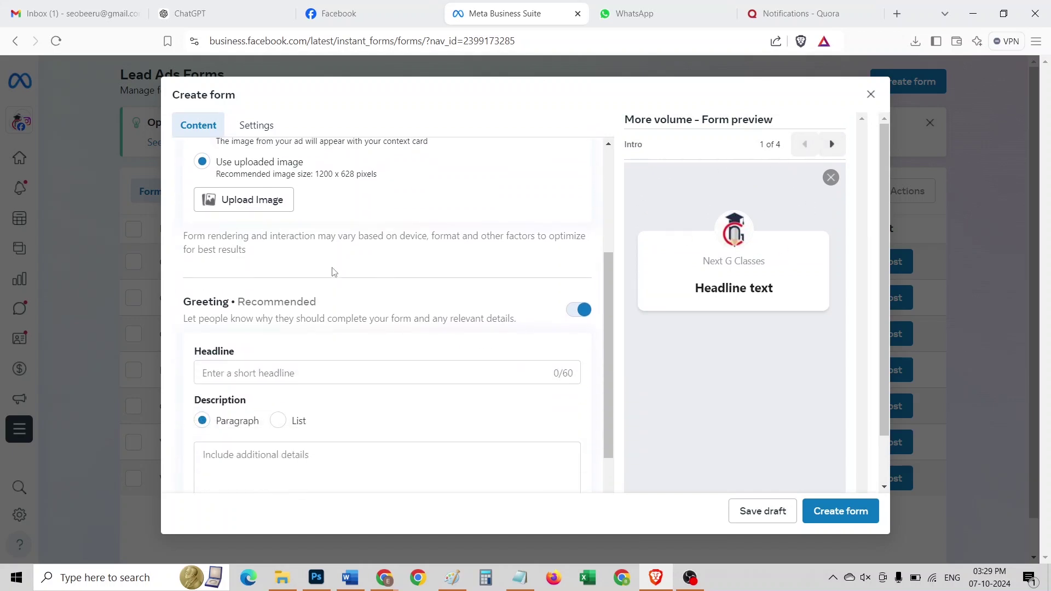
pyautogui.scroll(1, 247, 222)
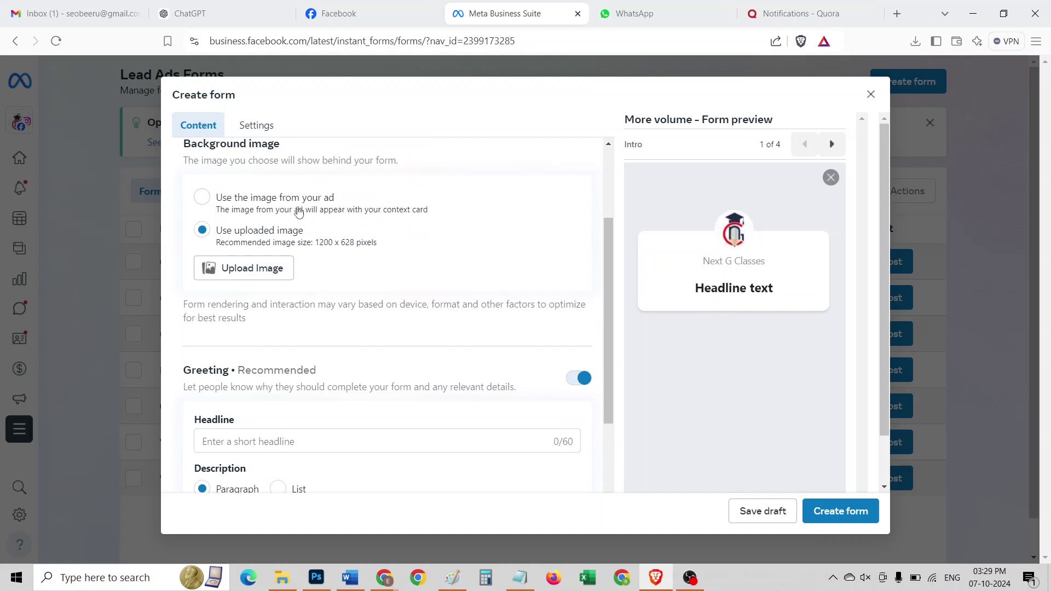
pyautogui.click(209, 206)
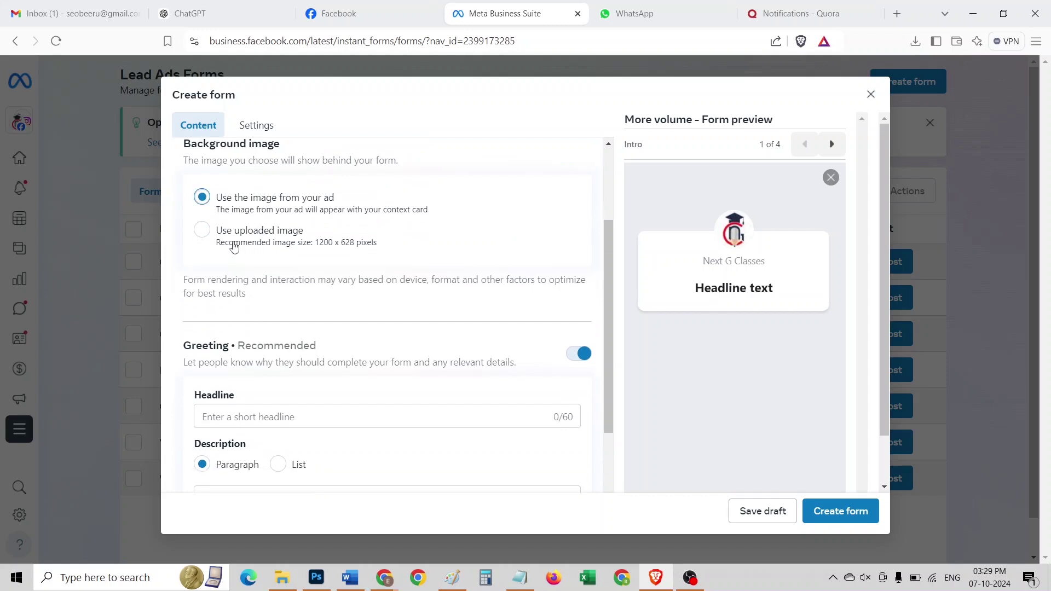
# Step: Remove the greeting from the form's Intro section
pyautogui.scroll(-3, 380, 264)
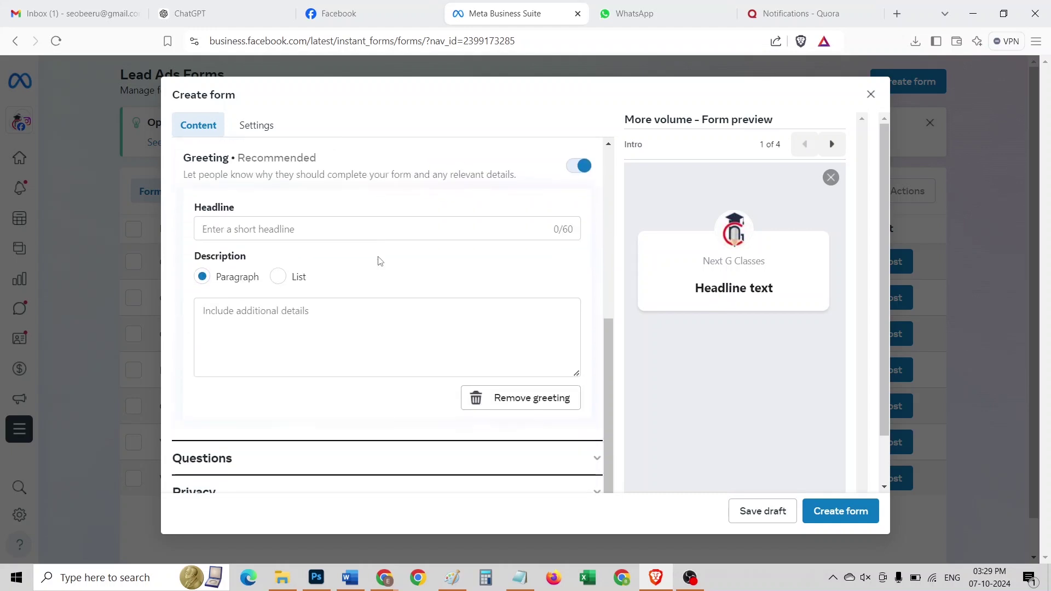
pyautogui.scroll(1, 380, 261)
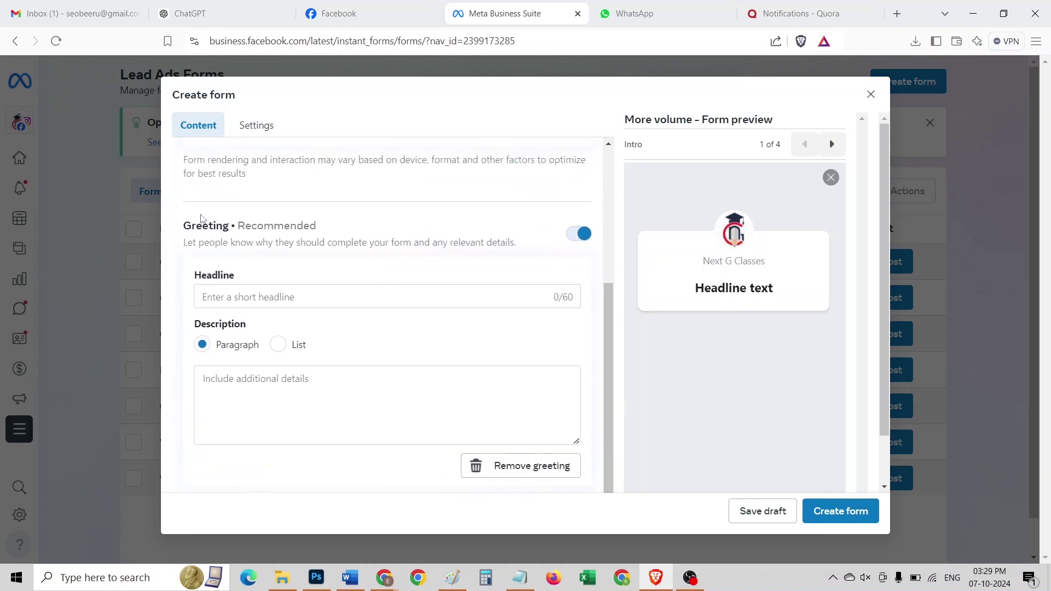
pyautogui.scroll(-1, 367, 265)
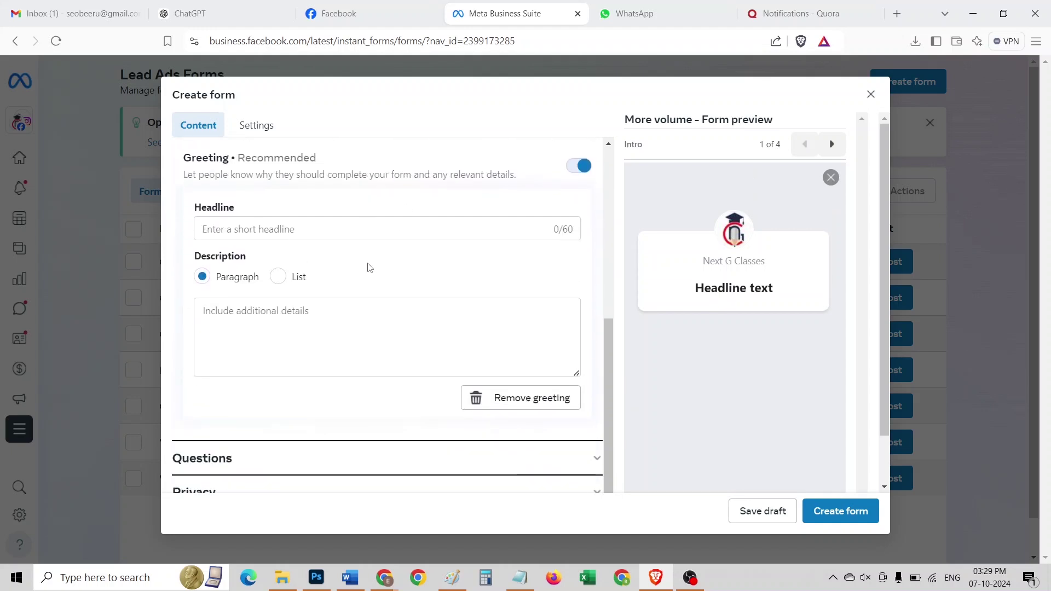
pyautogui.click(546, 407)
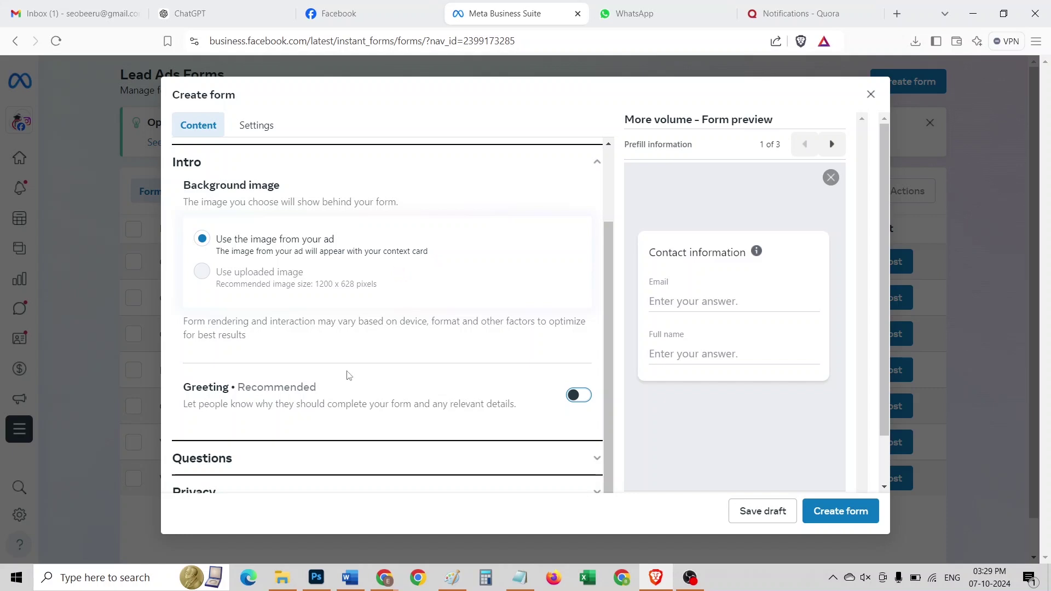
# Step: Set the prefill questions description to "Learn Meta Ads Course from Next G Classes. Share your details for Request a Call Back !"
pyautogui.click(226, 457)
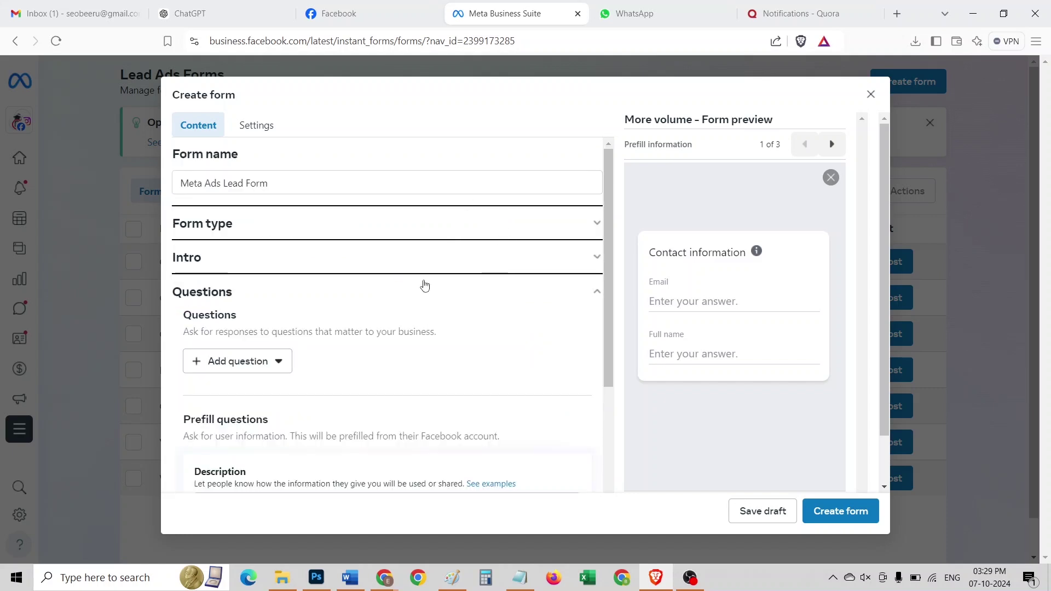
pyautogui.scroll(-1, 425, 286)
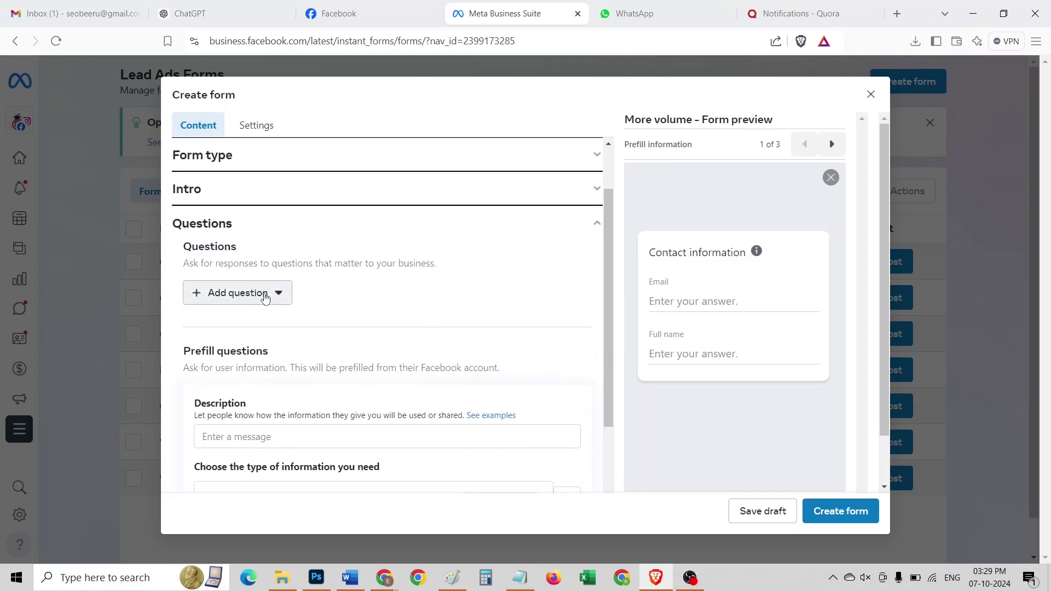
pyautogui.scroll(-2, 336, 300)
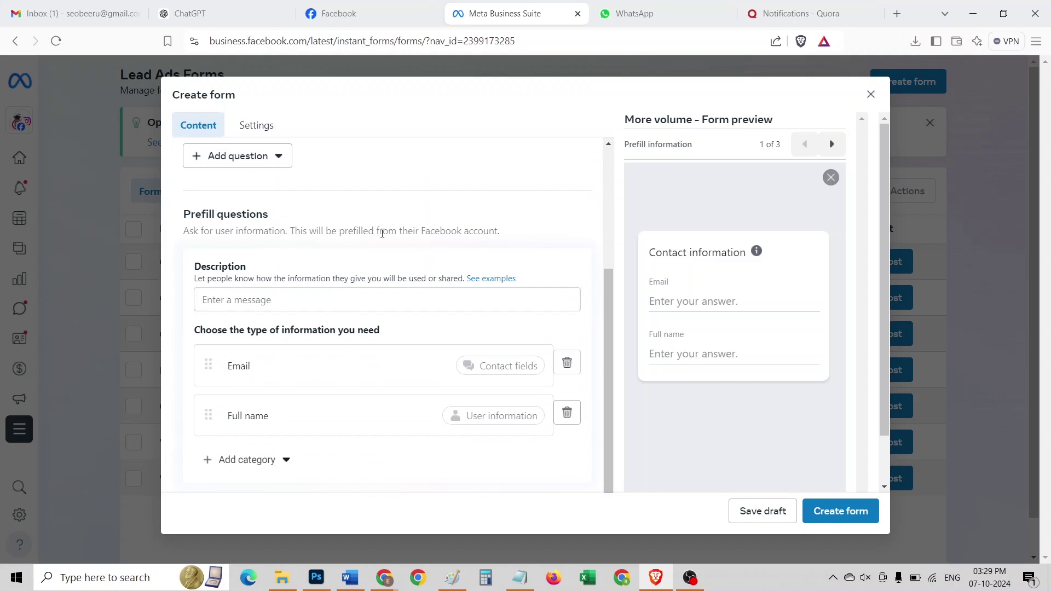
pyautogui.click(249, 302)
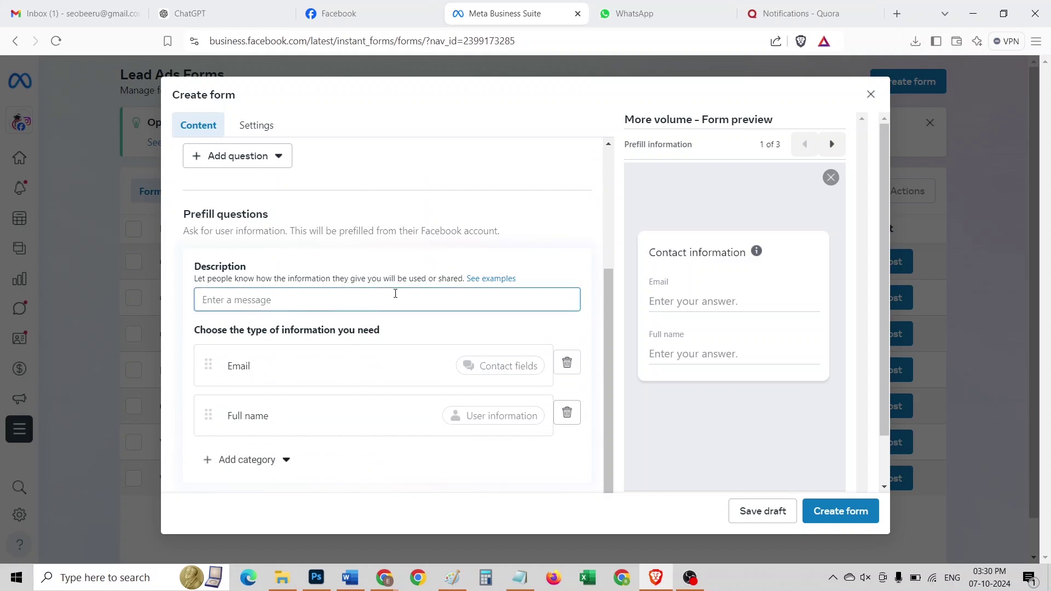
pyautogui.write('Le')
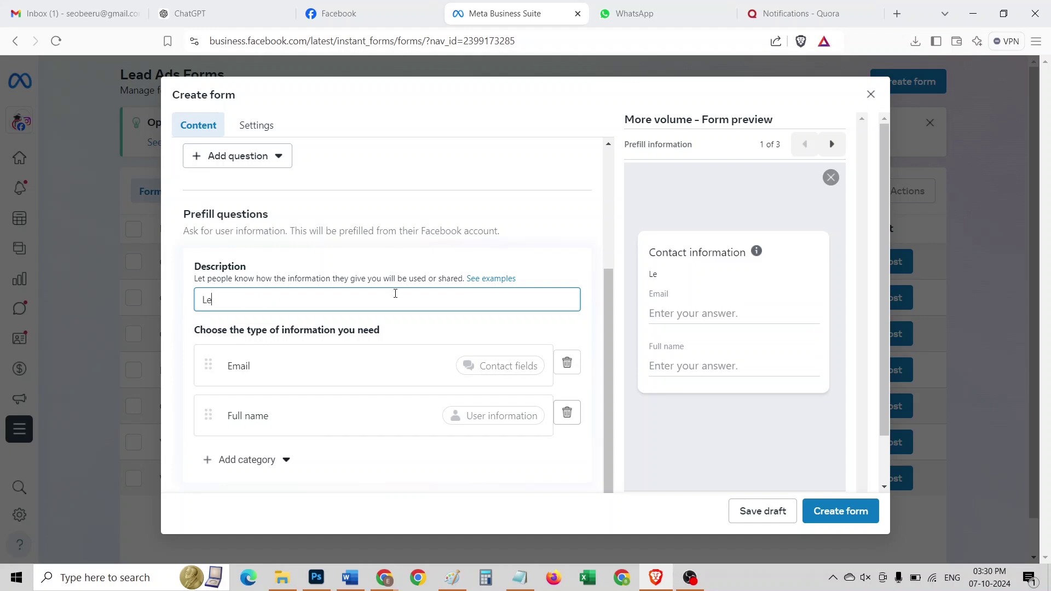
pyautogui.write('arn Meta Ads Cou')
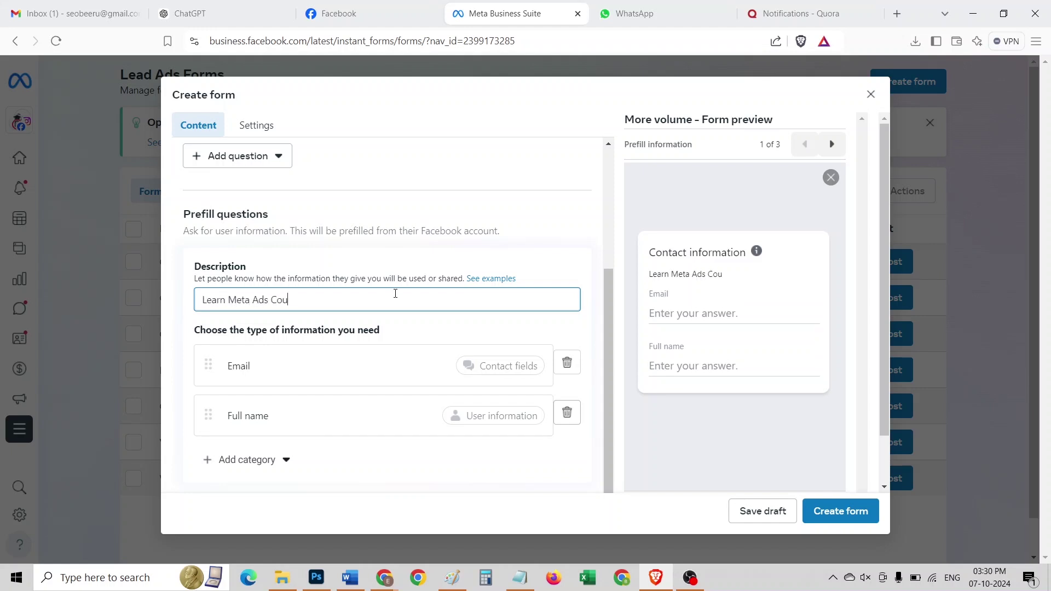
pyautogui.write('rse from Next G')
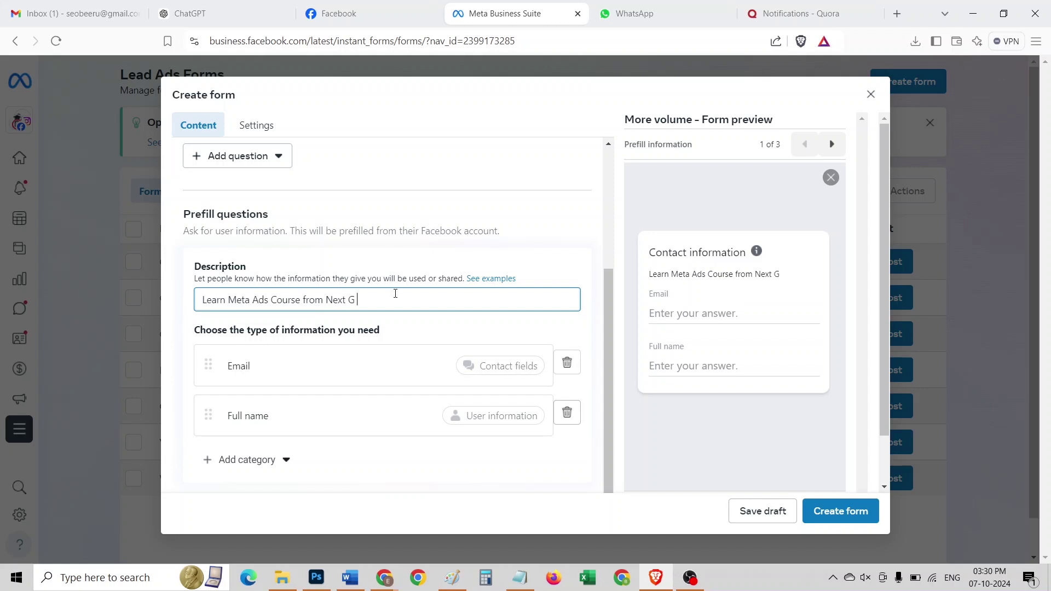
pyautogui.write(' Classes. Re')
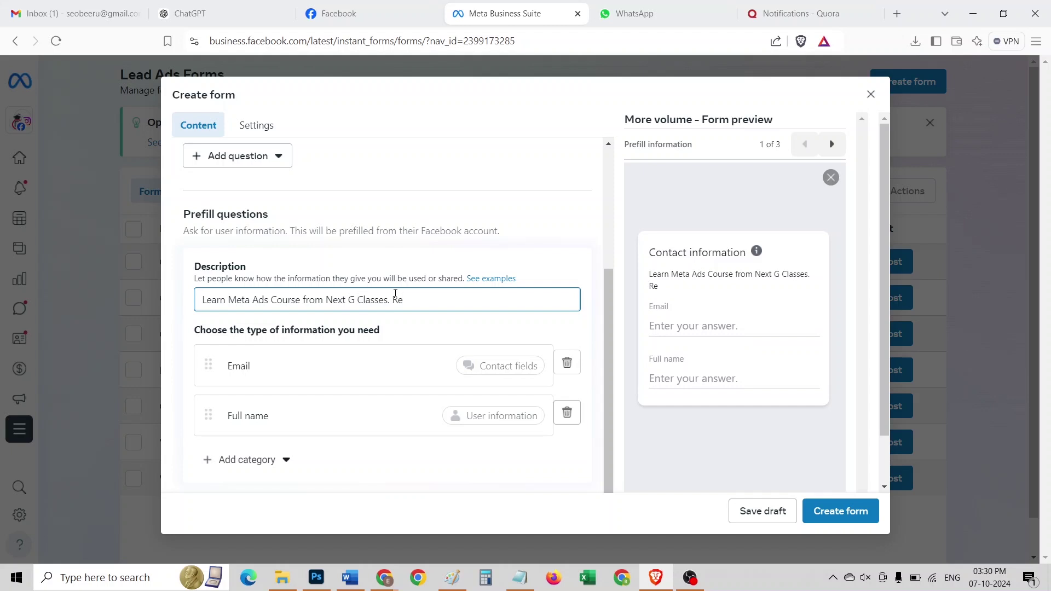
pyautogui.press('BackSpace')
pyautogui.press('BackSpace')
pyautogui.write('Share your details for ')
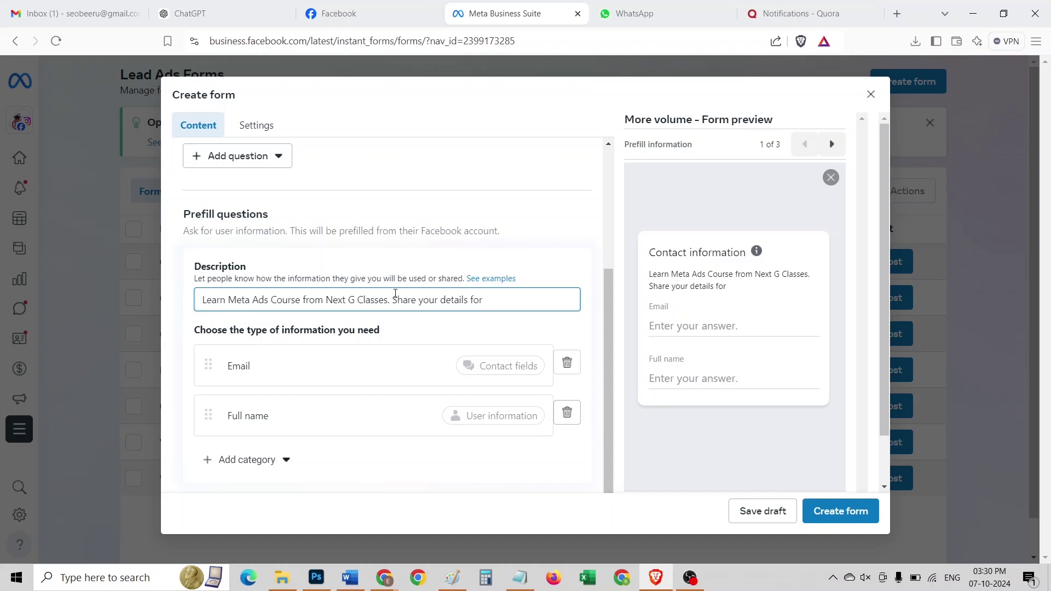
pyautogui.write('Request a Call Back !')
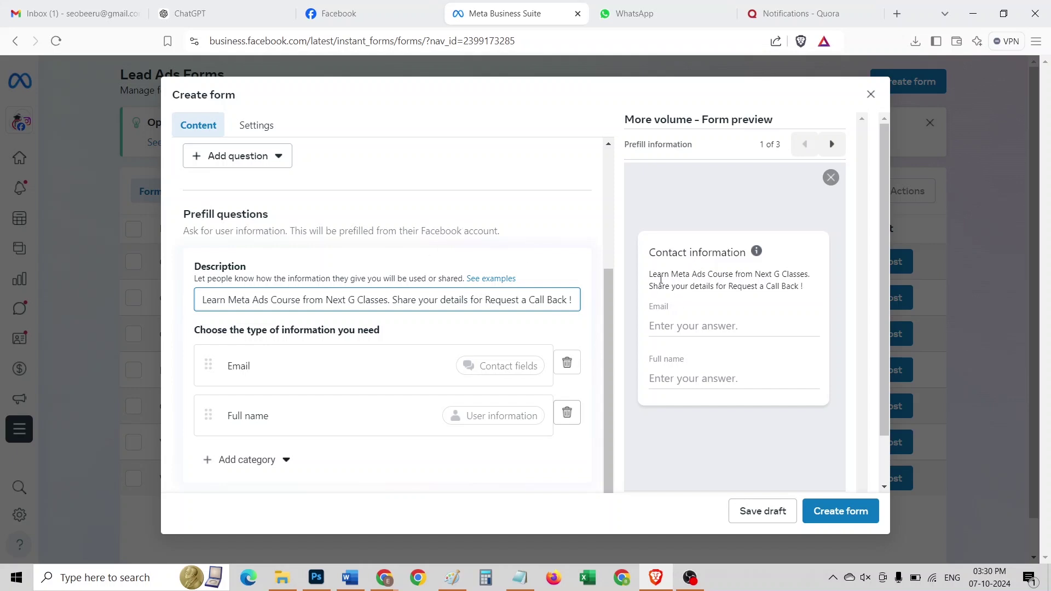
pyautogui.moveTo(651, 274); pyautogui.dragTo(808, 284)
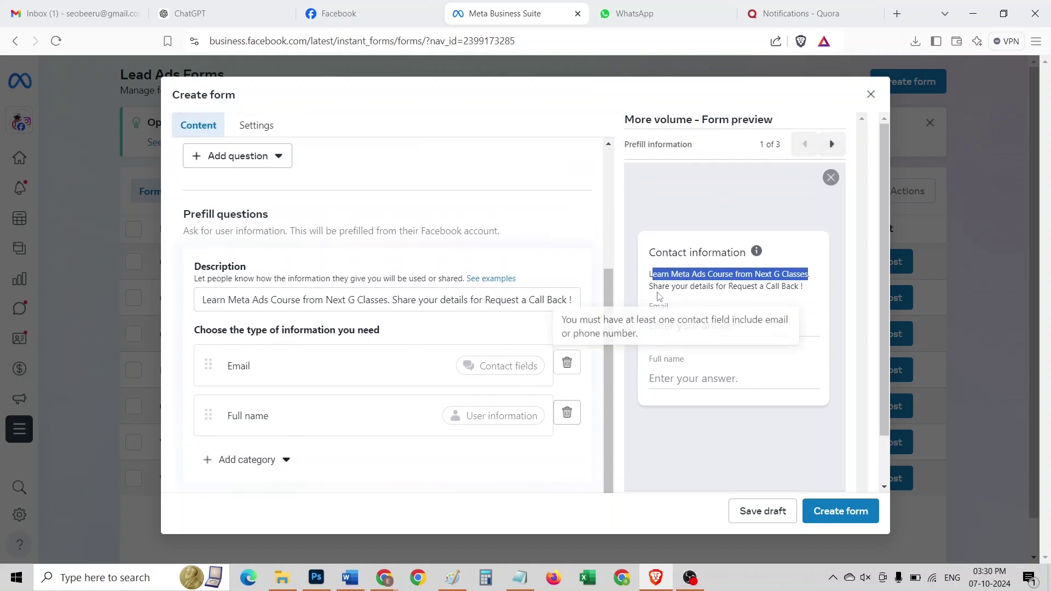
pyautogui.click(354, 300)
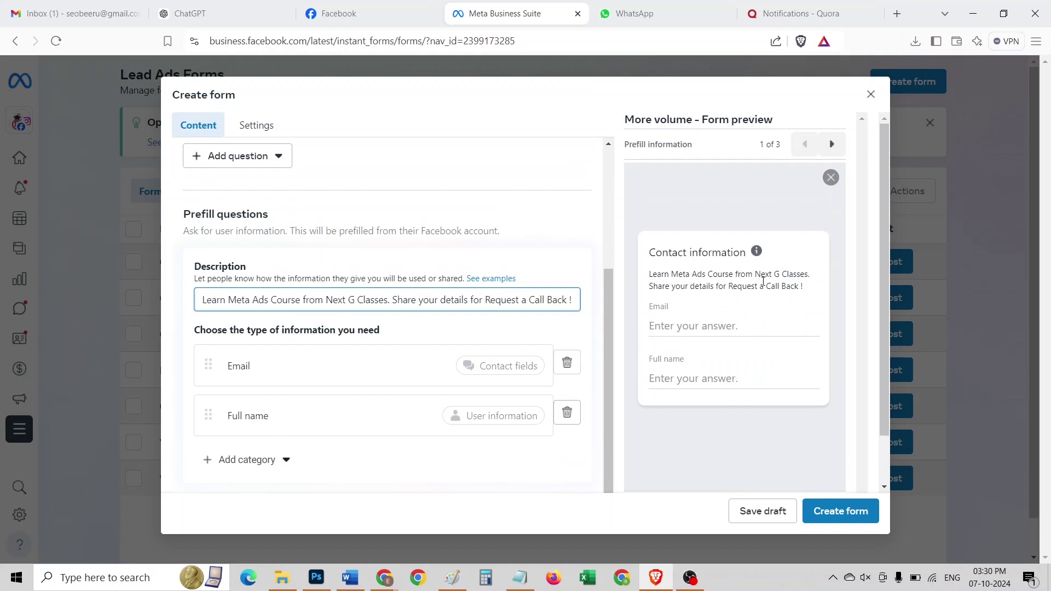
# Step: Add the Phone number contact field to the prefill questions and order the fields as Full name, Phone number, Email
pyautogui.scroll(-1, 248, 353)
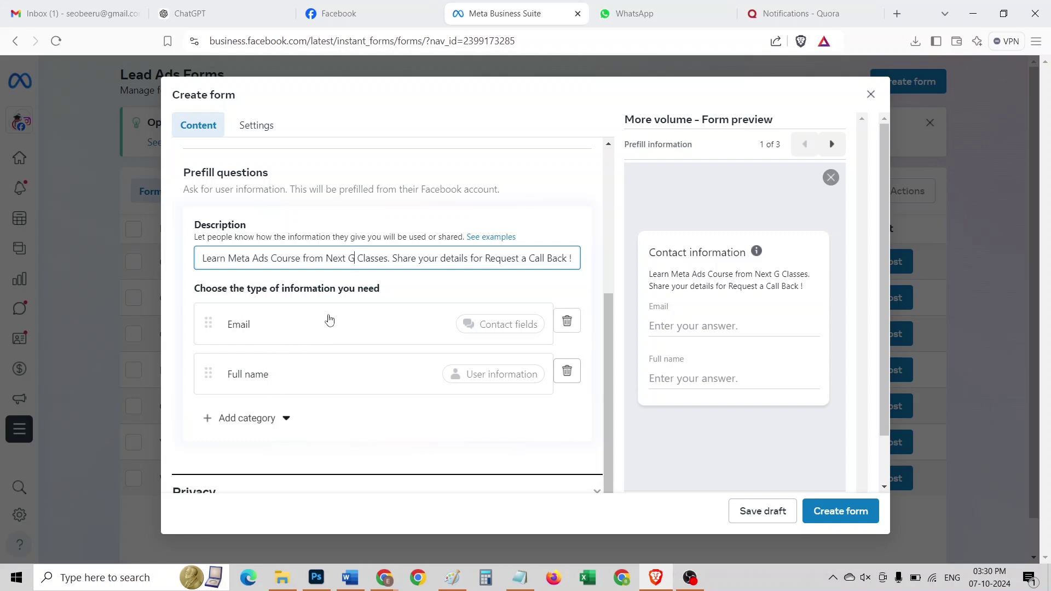
pyautogui.click(289, 429)
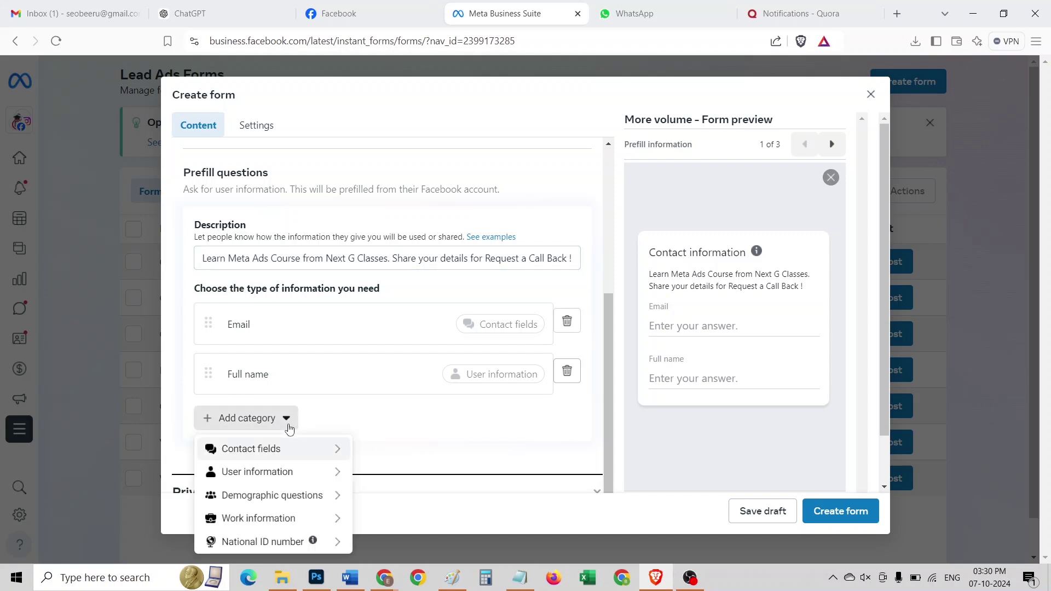
pyautogui.moveTo(246, 451)
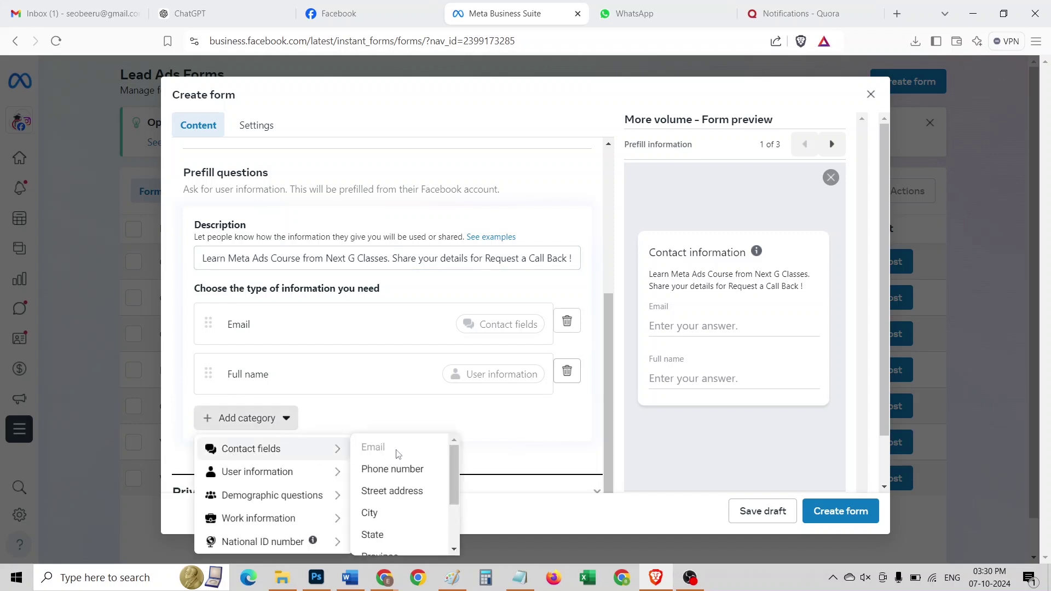
pyautogui.click(390, 468)
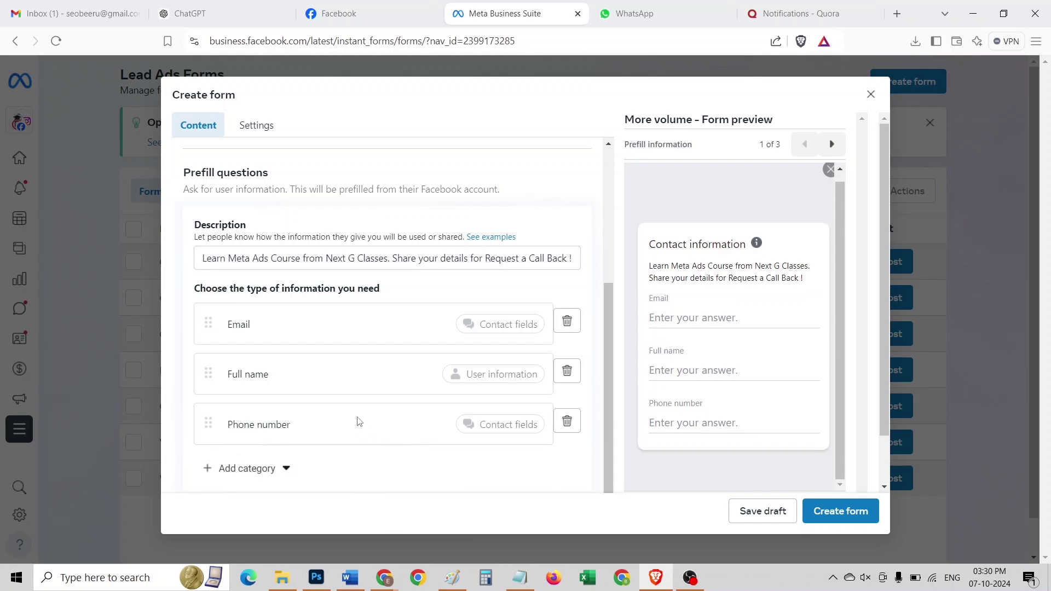
pyautogui.moveTo(208, 374); pyautogui.dragTo(208, 312)
pyautogui.moveTo(209, 416); pyautogui.dragTo(207, 372)
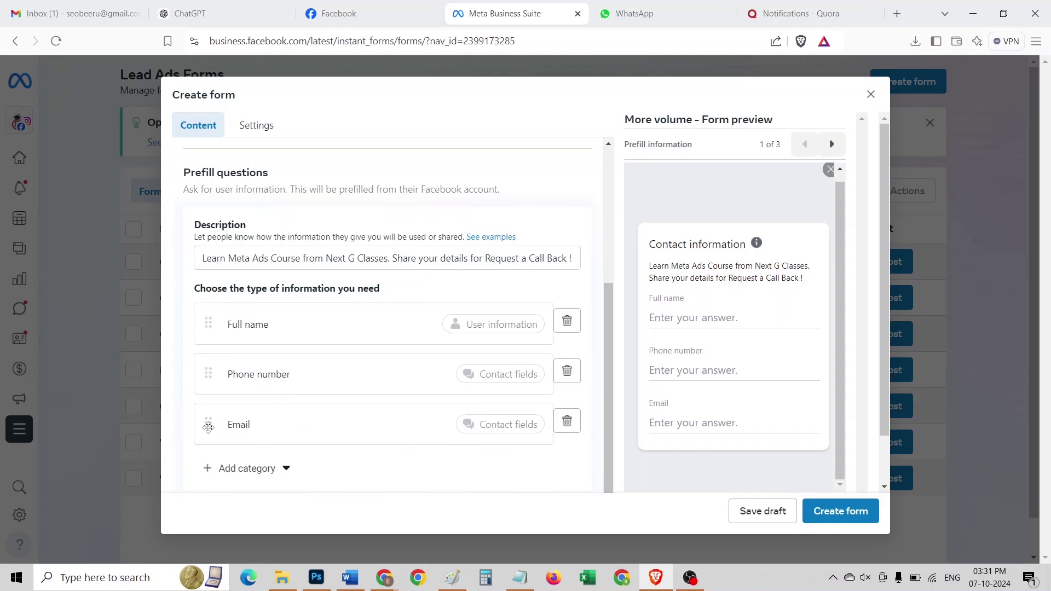
# Step: Open the form's Privacy section, and load nextgclasses.com in a new browser tab to copy its address
pyautogui.scroll(-1, 414, 456)
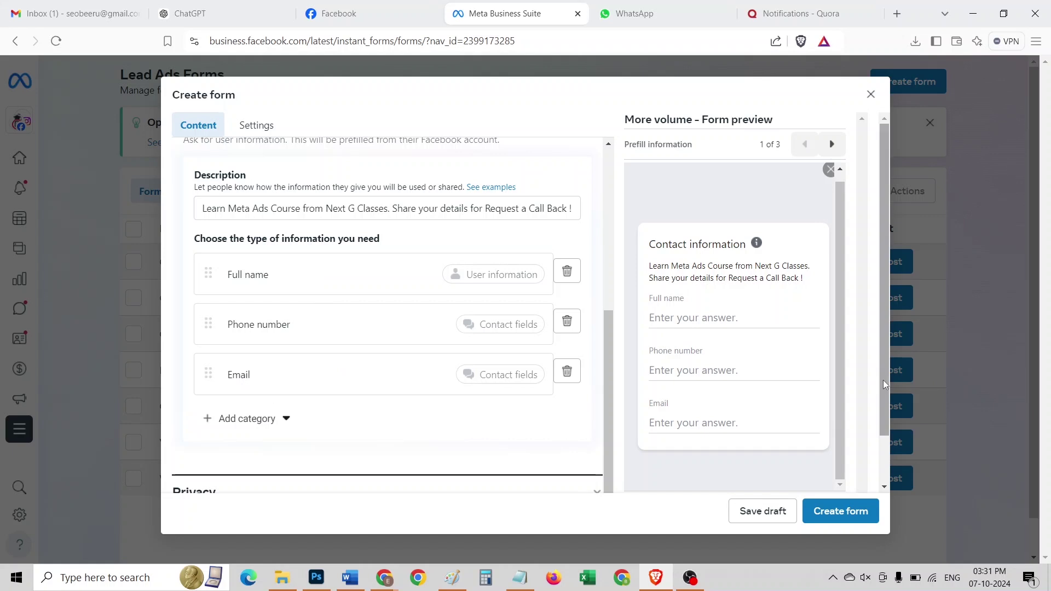
pyautogui.scroll(-2, 882, 380)
pyautogui.click(214, 438)
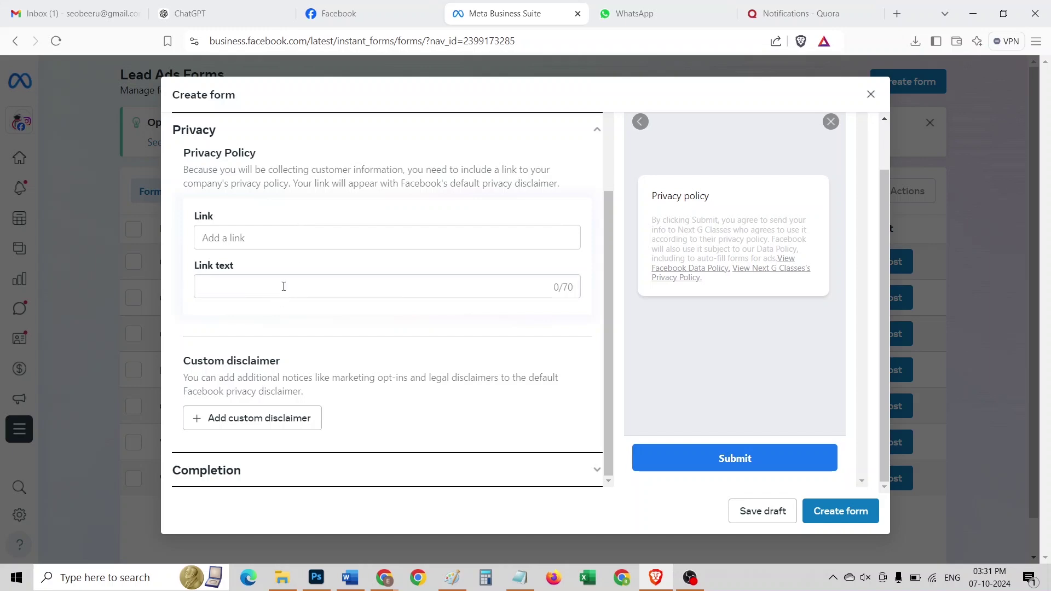
pyautogui.click(900, 15)
pyautogui.write('nextgclasses.com')
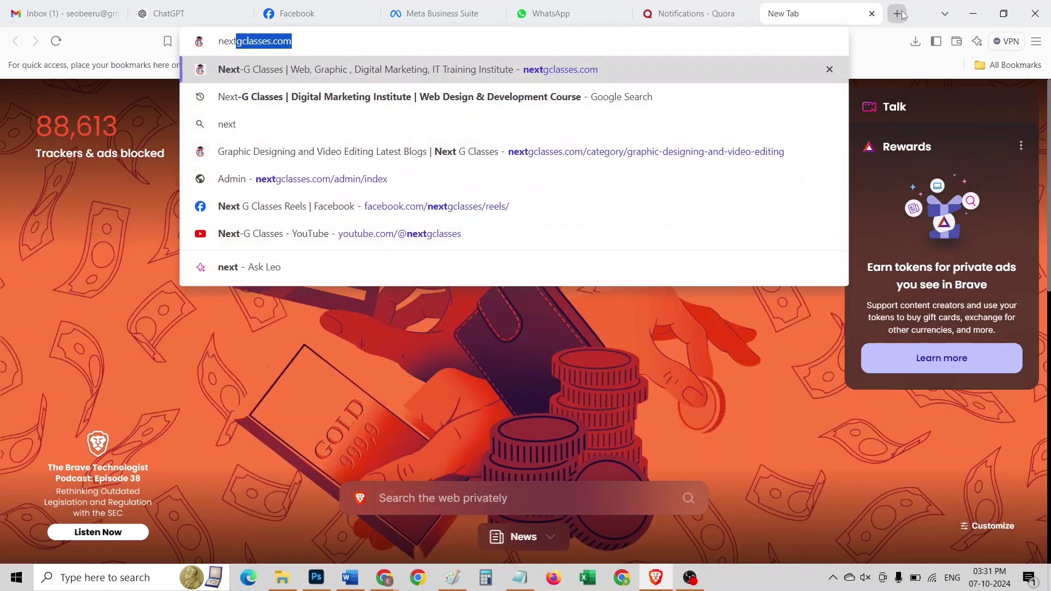
pyautogui.press('Return')
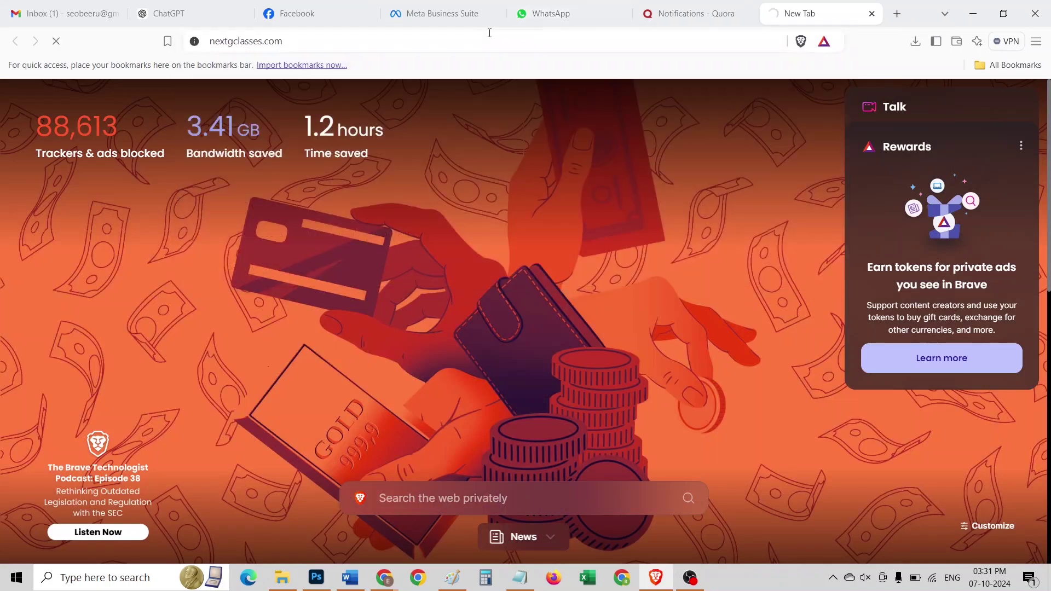
pyautogui.click(489, 34)
pyautogui.hotkey('ctrl', 'c')
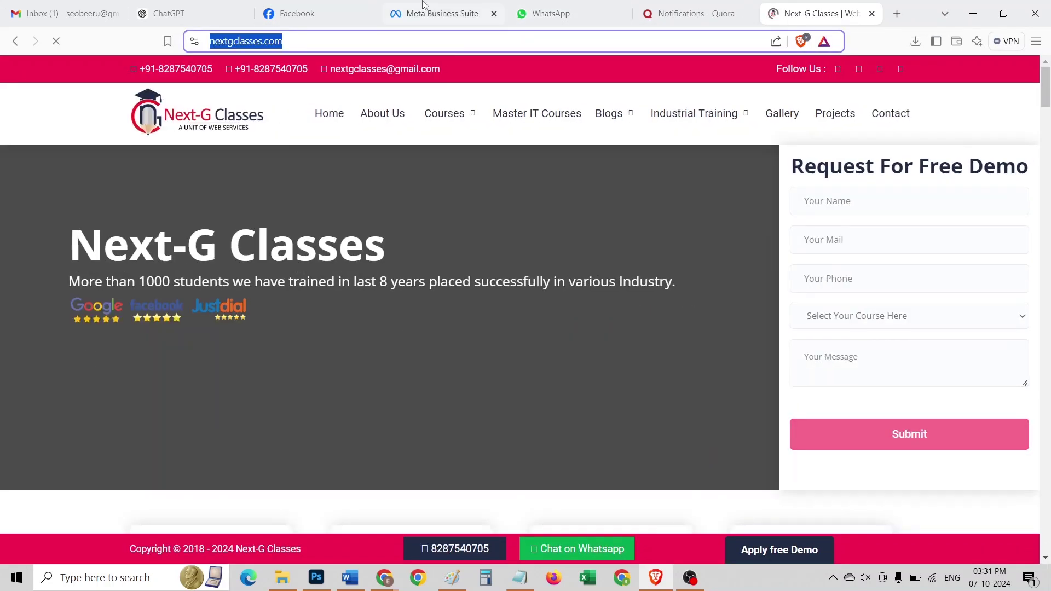
pyautogui.click(425, 8)
pyautogui.click(239, 241)
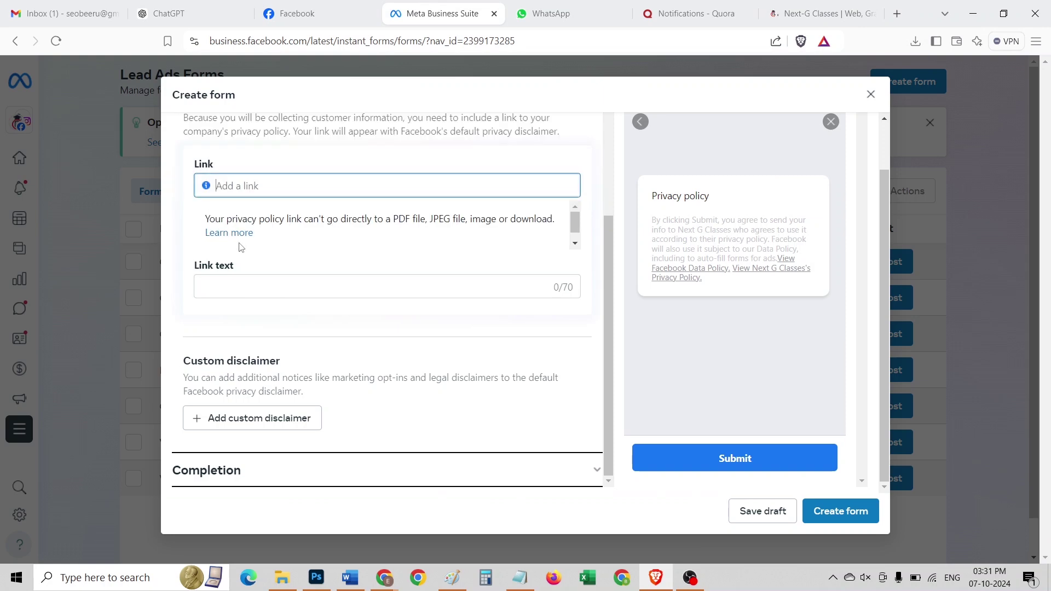
pyautogui.hotkey('ctrl', 'v')
pyautogui.click(268, 282)
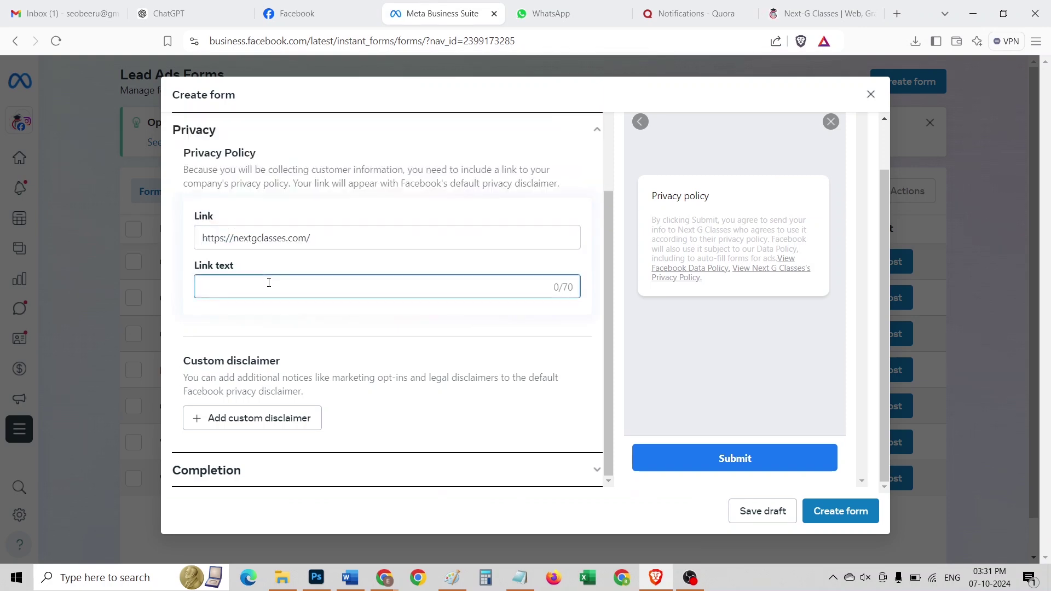
pyautogui.write('Priva')
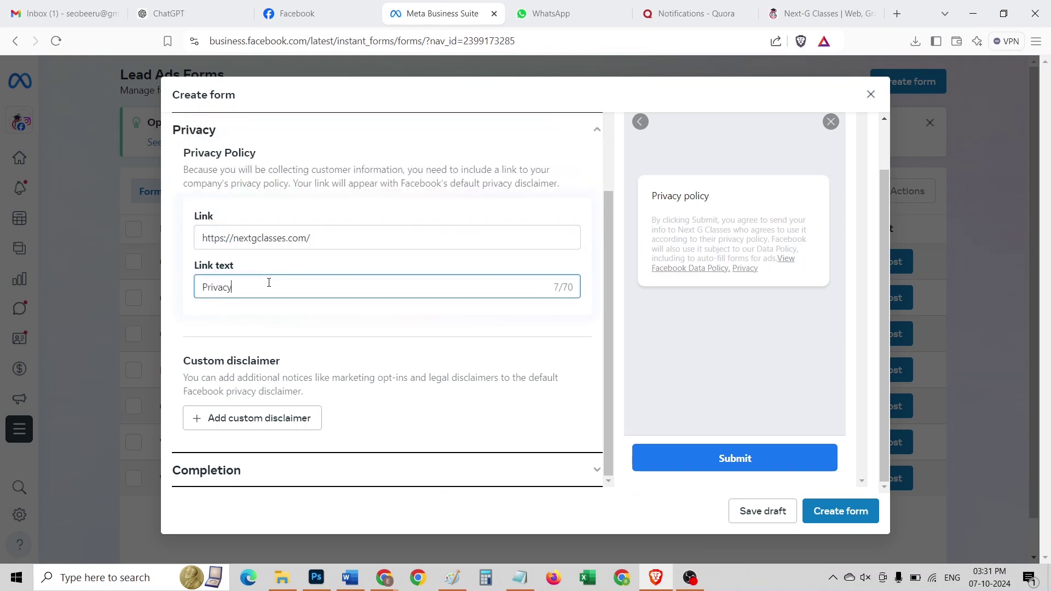
pyautogui.write('cy pOLCIY')
pyautogui.press('BackSpace')
pyautogui.press('BackSpace')
pyautogui.press('BackSpace')
pyautogui.write('Poli')
pyautogui.click(314, 327)
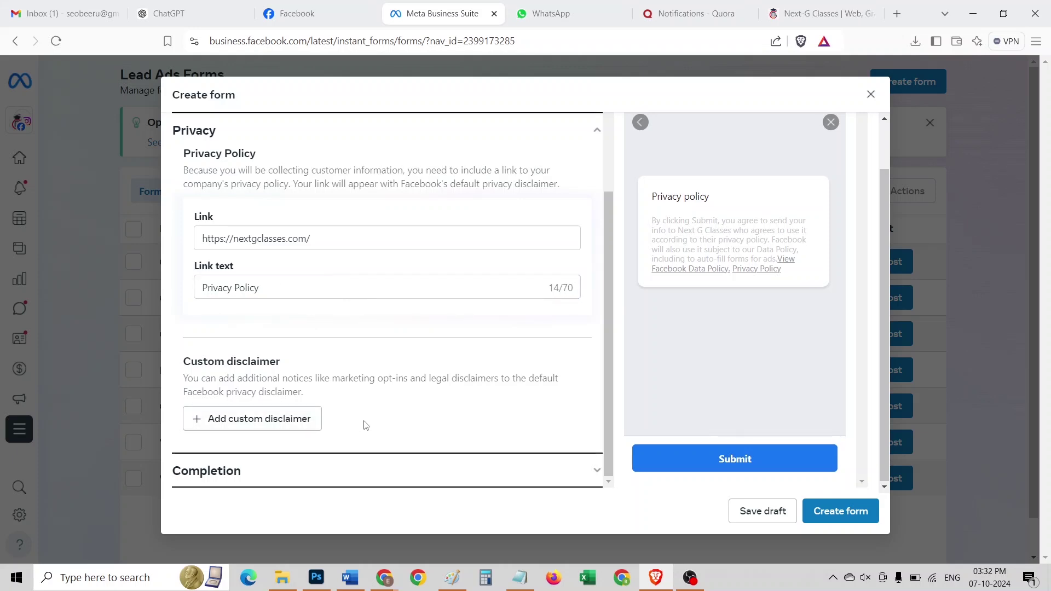
pyautogui.click(224, 471)
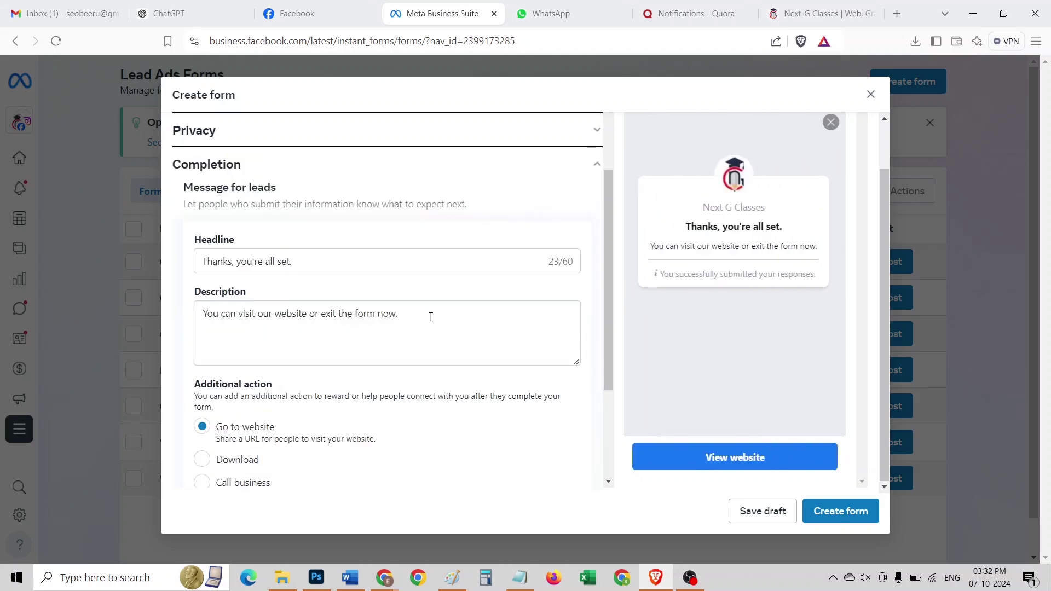
pyautogui.scroll(-3, 431, 317)
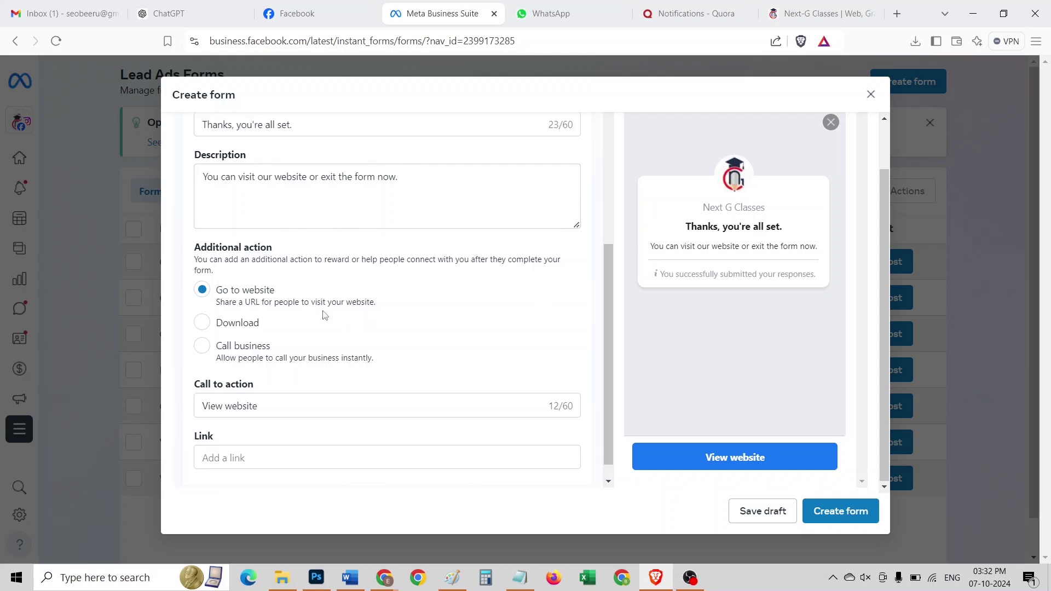
pyautogui.click(234, 459)
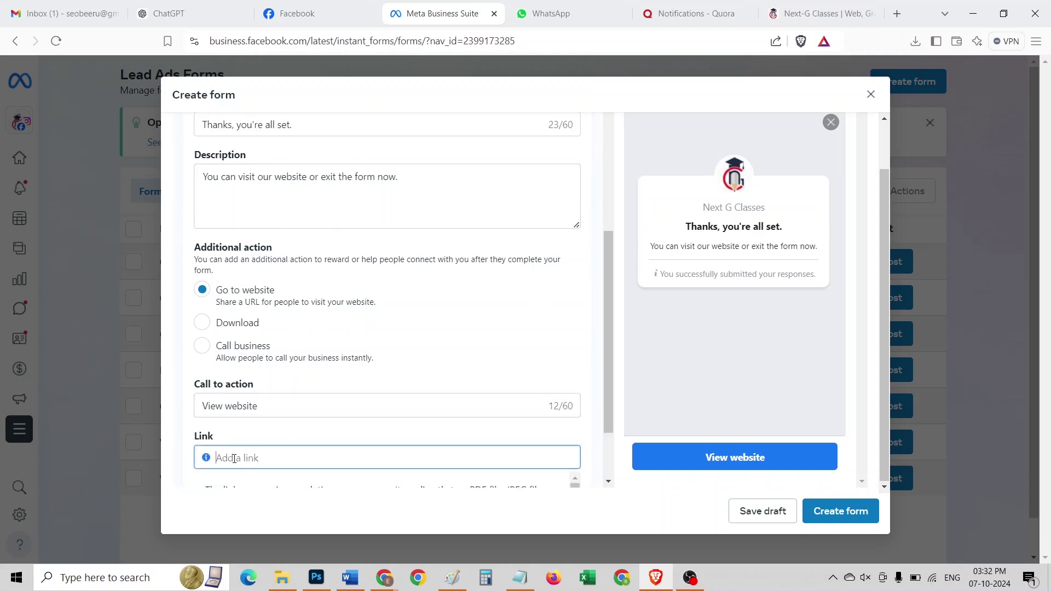
pyautogui.scroll(-2, 378, 417)
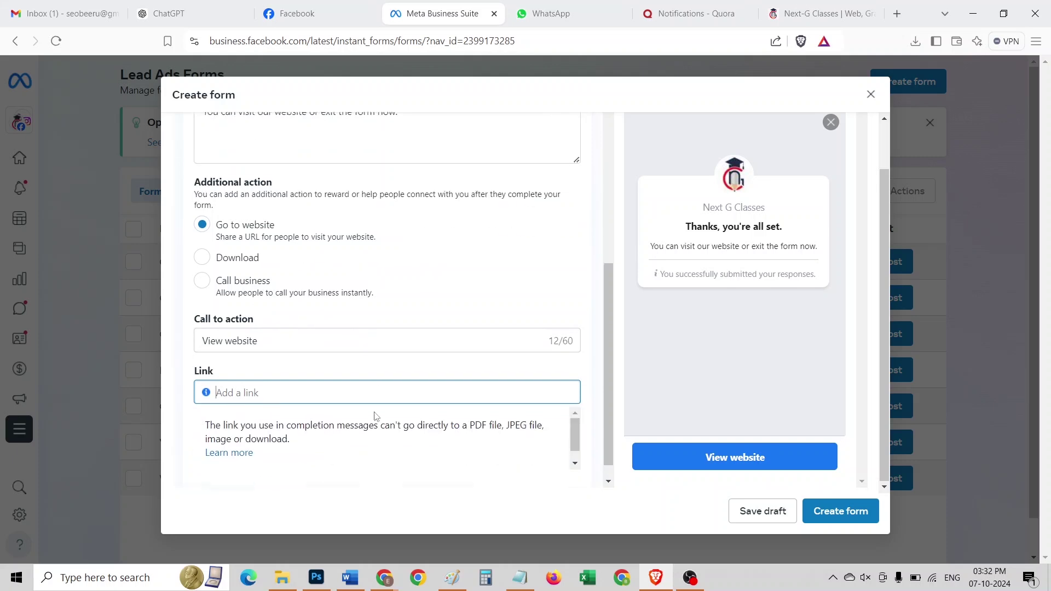
pyautogui.hotkey('ctrl', 'v')
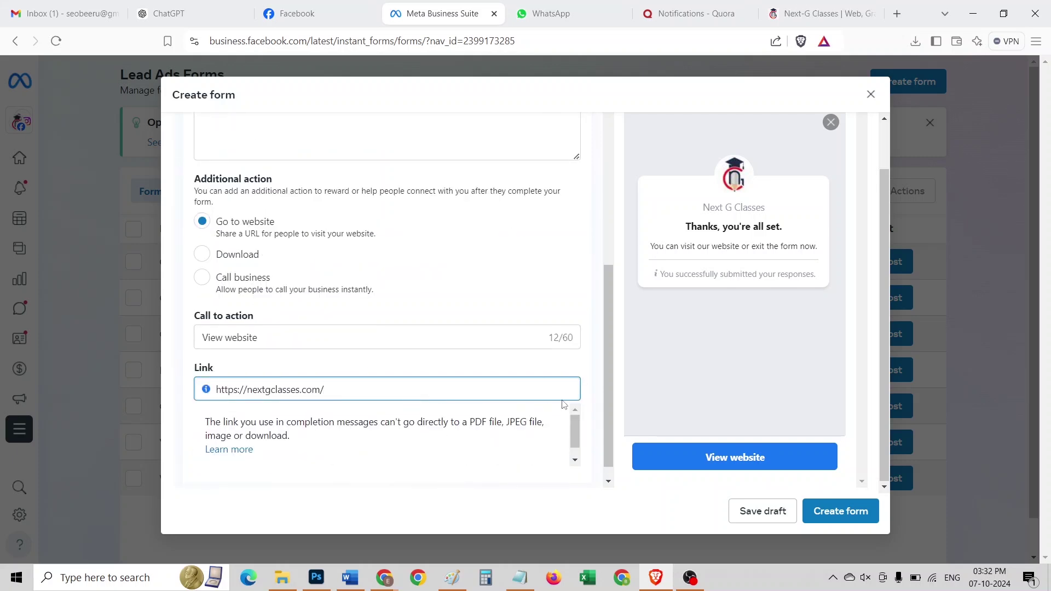
pyautogui.click(599, 370)
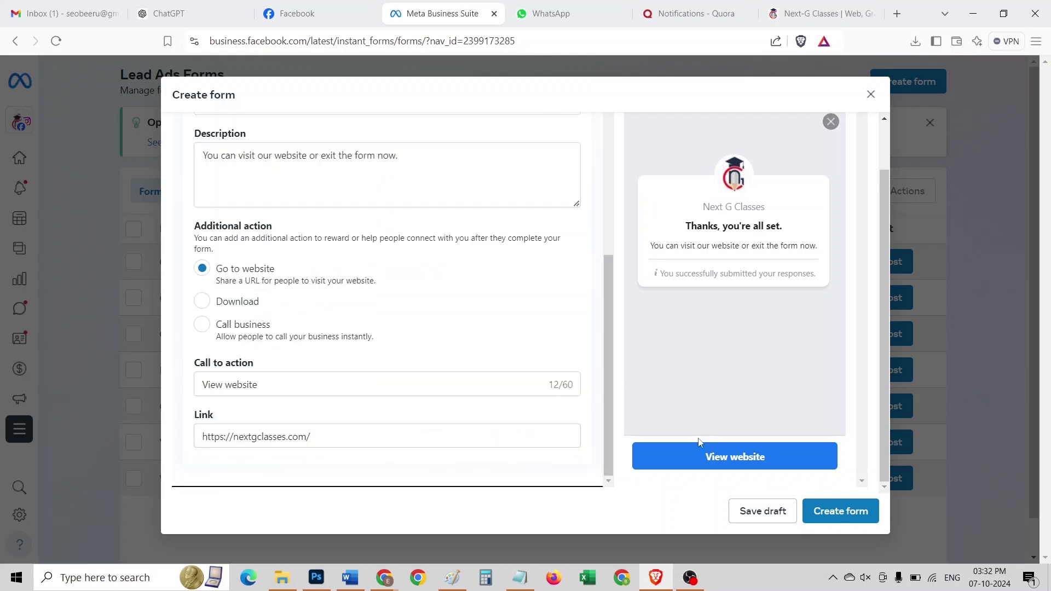
# Step: Review the contact information and privacy pages in the form preview
pyautogui.scroll(1, 776, 241)
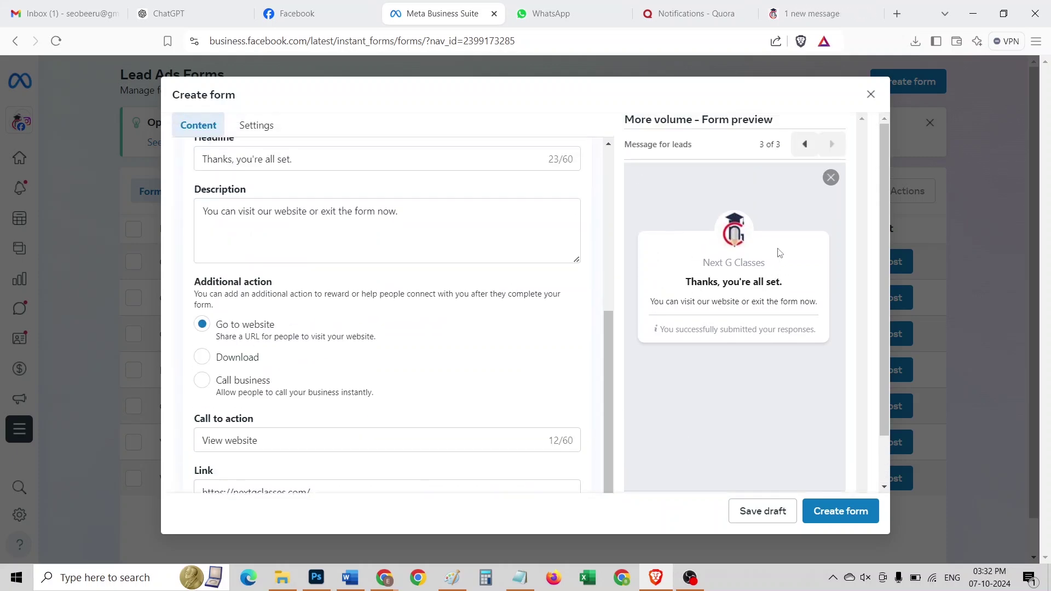
pyautogui.click(807, 147)
pyautogui.click(806, 147)
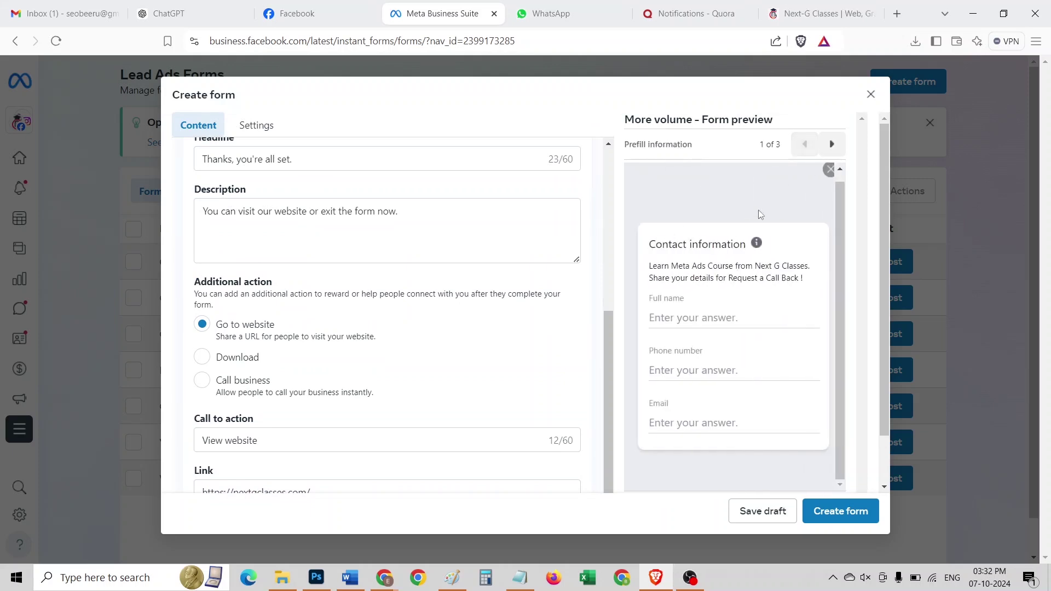
pyautogui.click(831, 145)
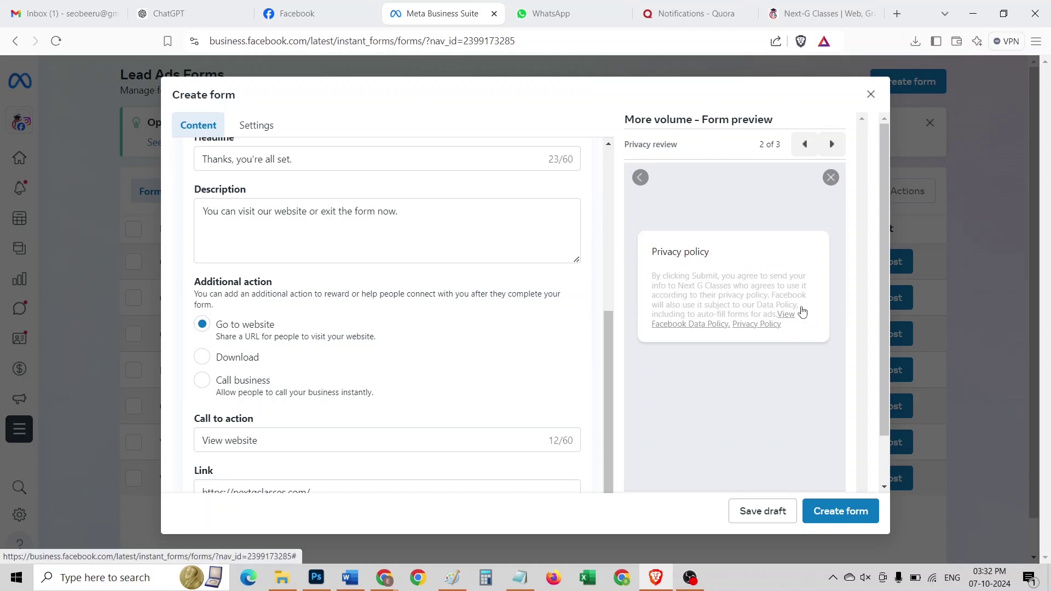
# Step: Check the form's completion message preview and its configuration settings, and create the Meta Ads Lead Form
pyautogui.click(830, 144)
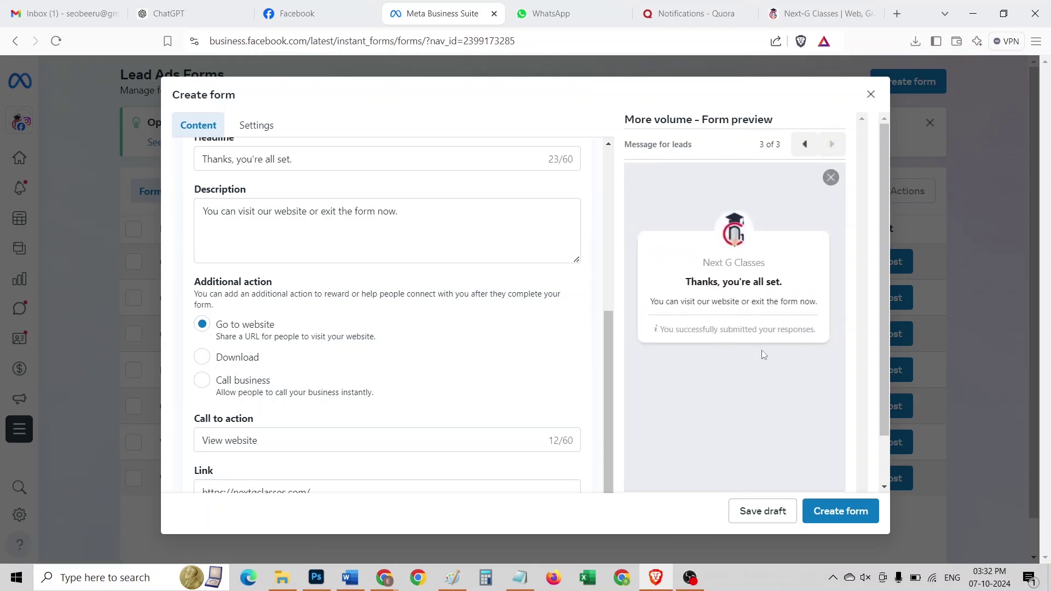
pyautogui.scroll(-1, 760, 350)
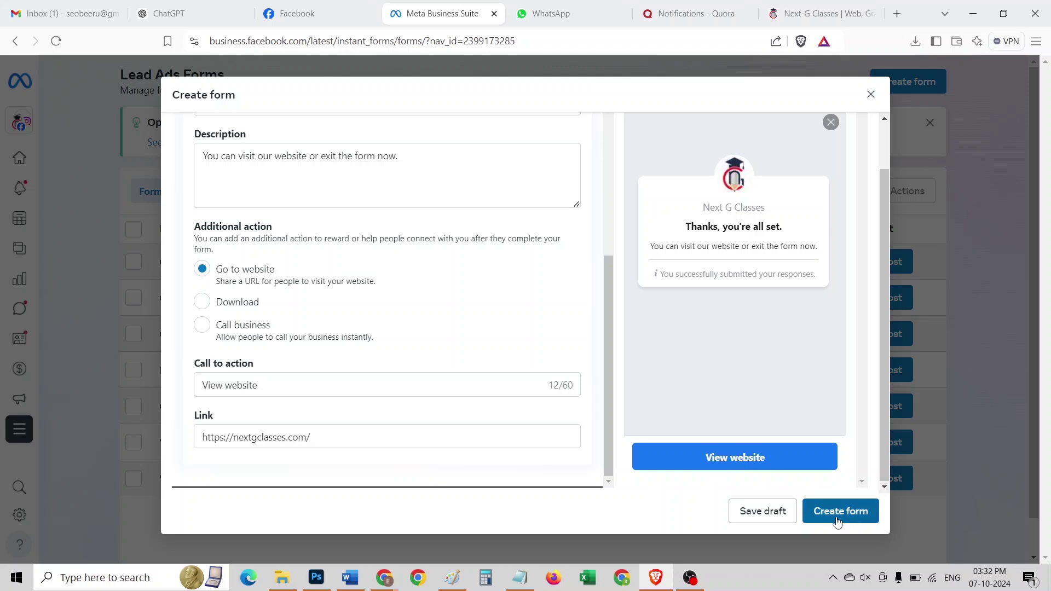
pyautogui.scroll(10, 361, 165)
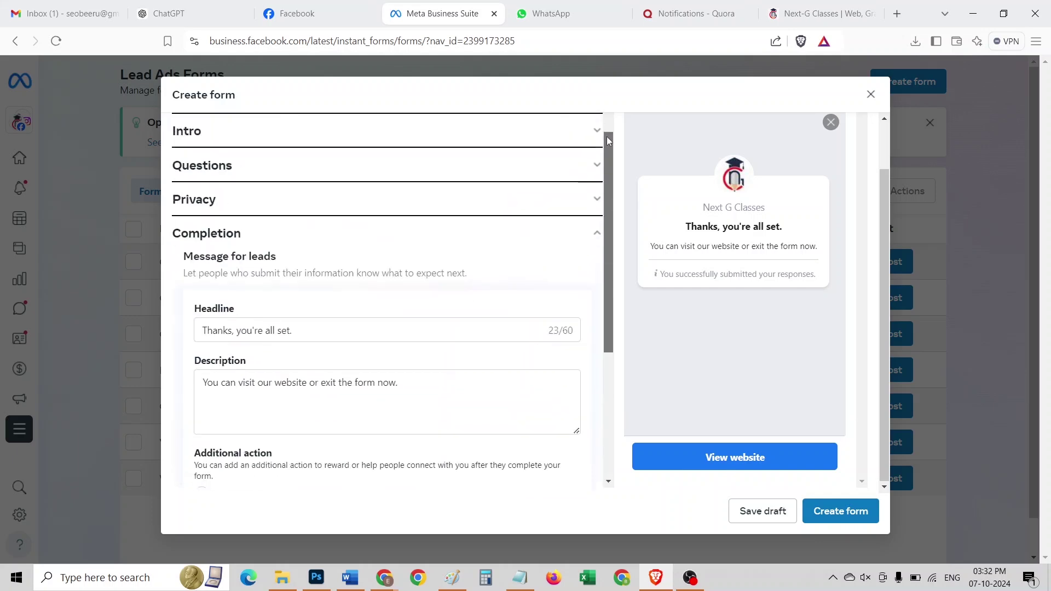
pyautogui.scroll(2, 661, 184)
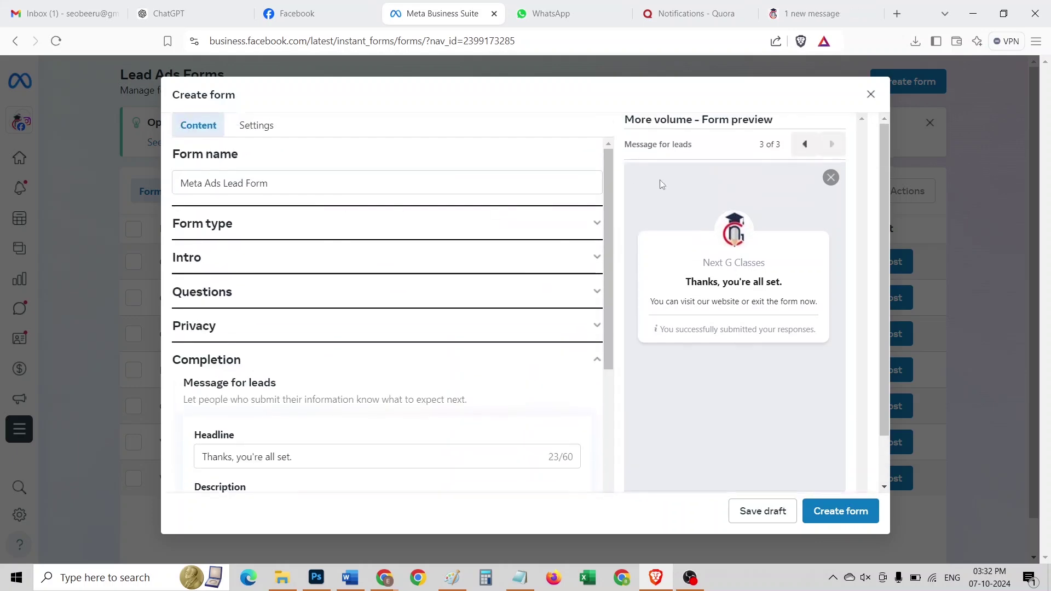
pyautogui.click(255, 125)
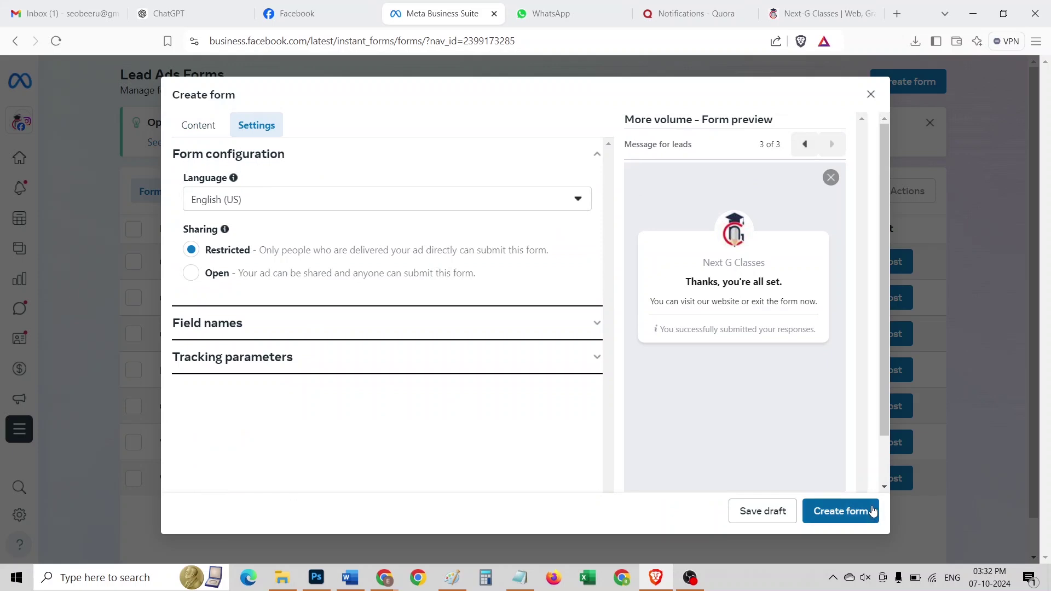
pyautogui.click(837, 518)
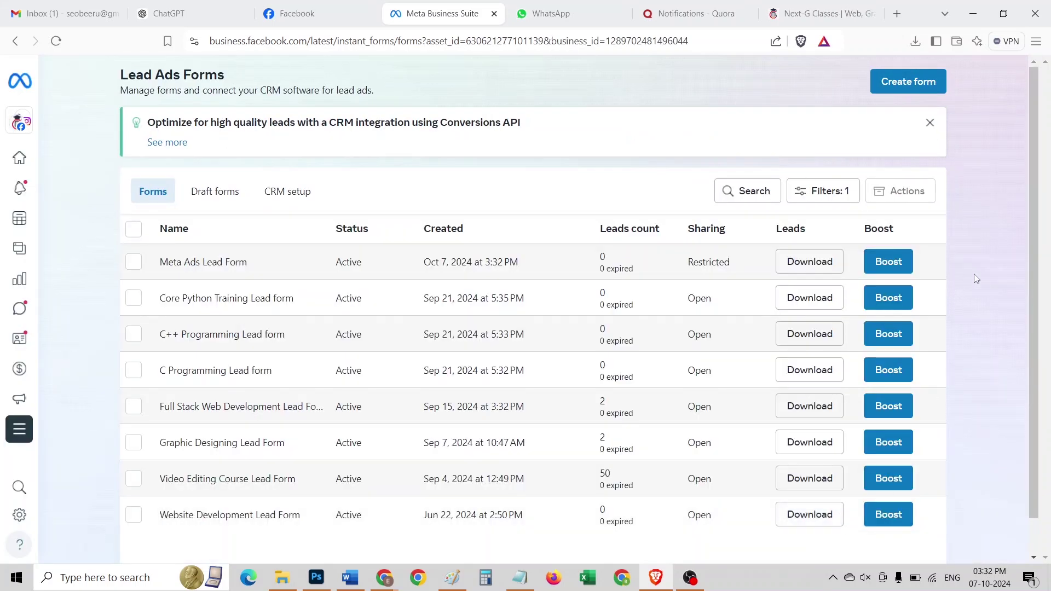
# Step: Switch to the Next G Classes page on Facebook and start creating an ad, which continues in Ads Manager
pyautogui.moveTo(26, 127)
pyautogui.press('F5')
pyautogui.click(300, 11)
pyautogui.click(918, 77)
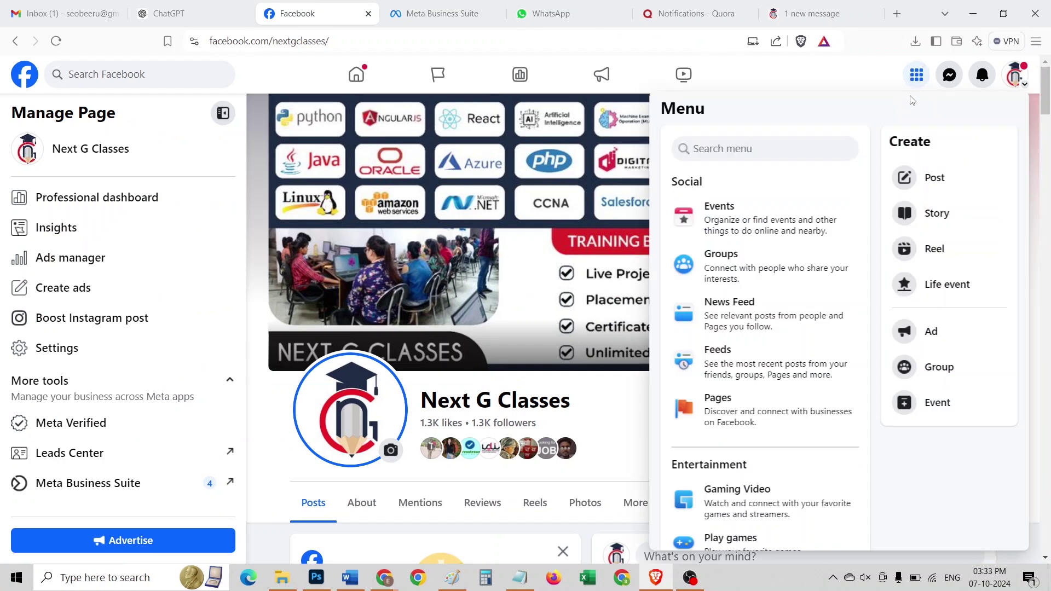
pyautogui.click(974, 327)
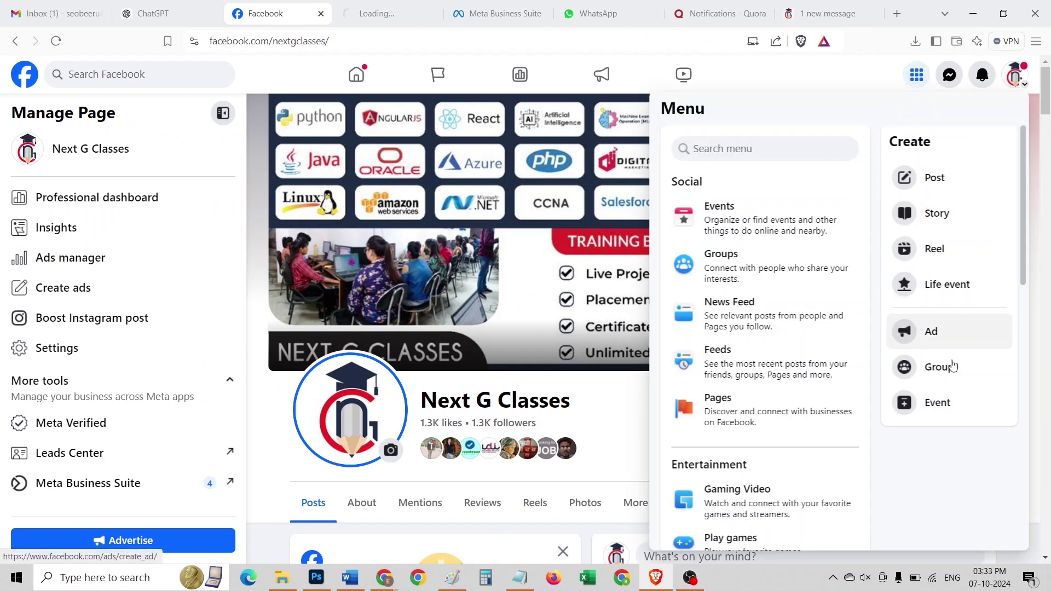
pyautogui.click(377, 7)
pyautogui.moveTo(417, 4); pyautogui.dragTo(463, 9)
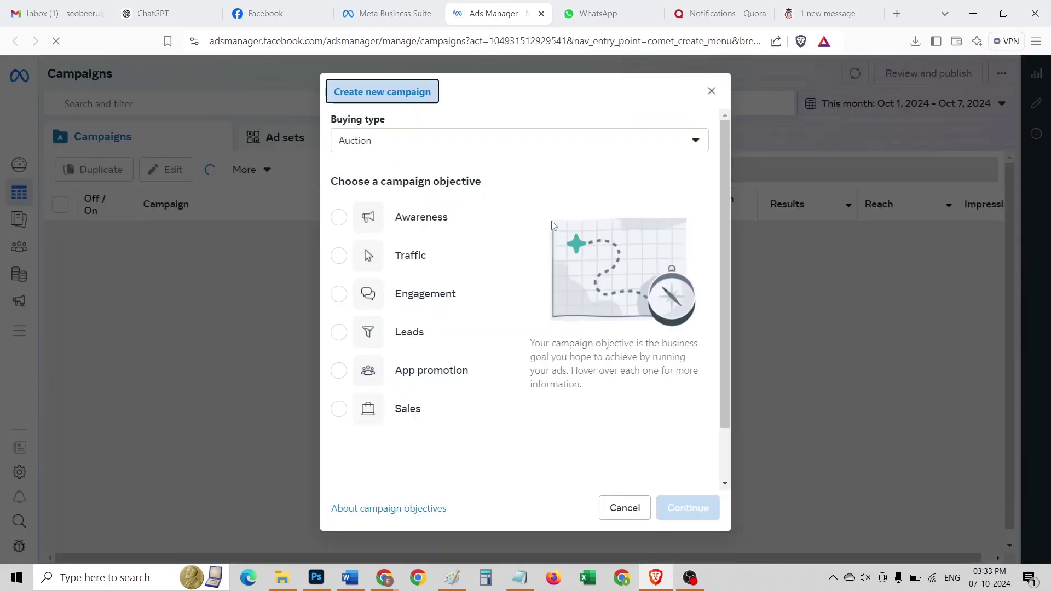
# Step: Dismiss the new campaign dialog and switch Ads Manager to the Next G Classes ad account
pyautogui.click(624, 512)
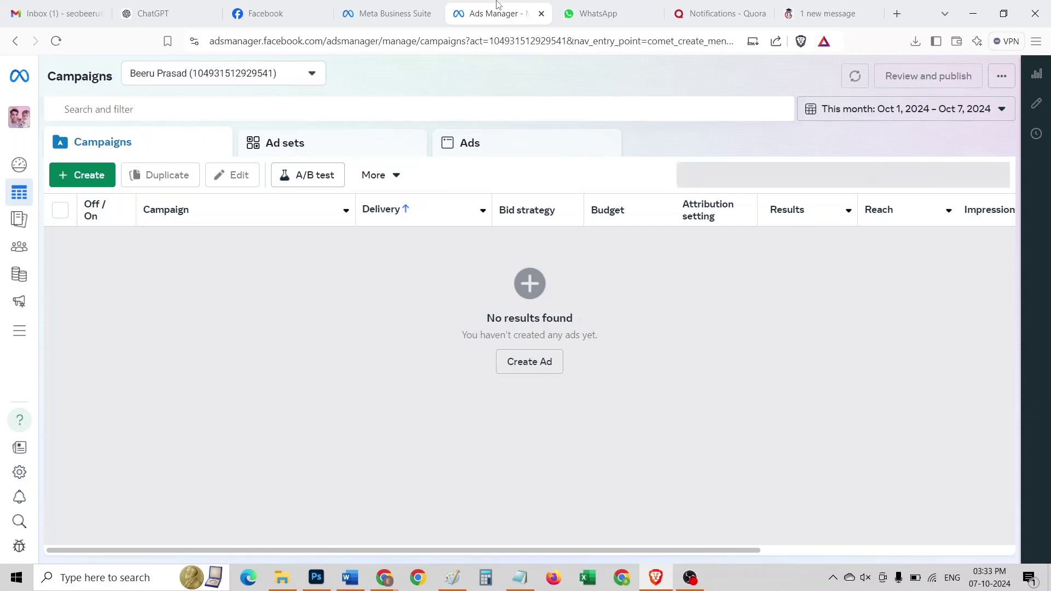
pyautogui.click(257, 74)
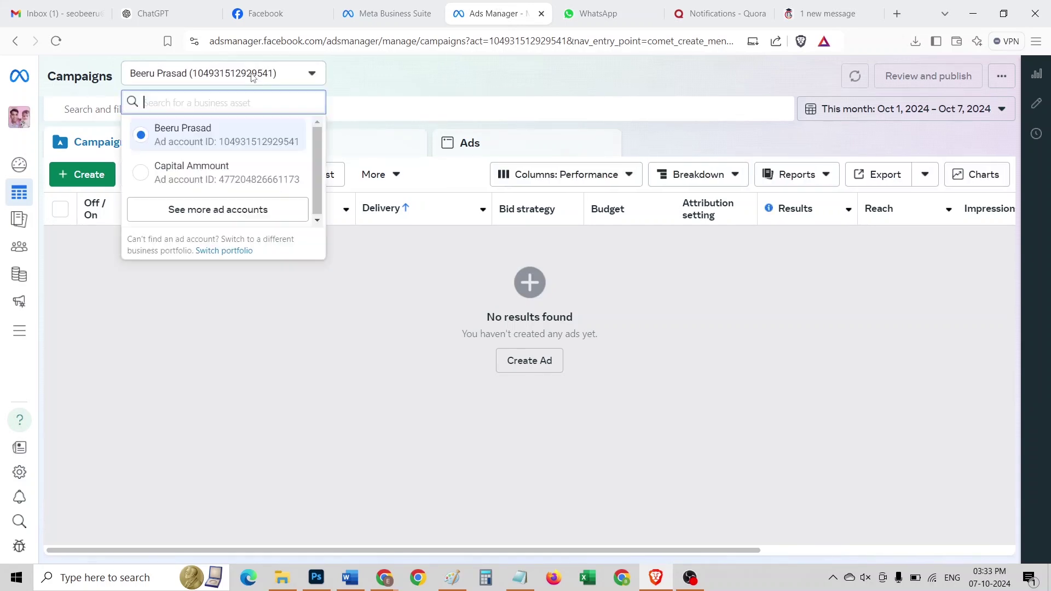
pyautogui.click(214, 215)
pyautogui.scroll(-5, 216, 267)
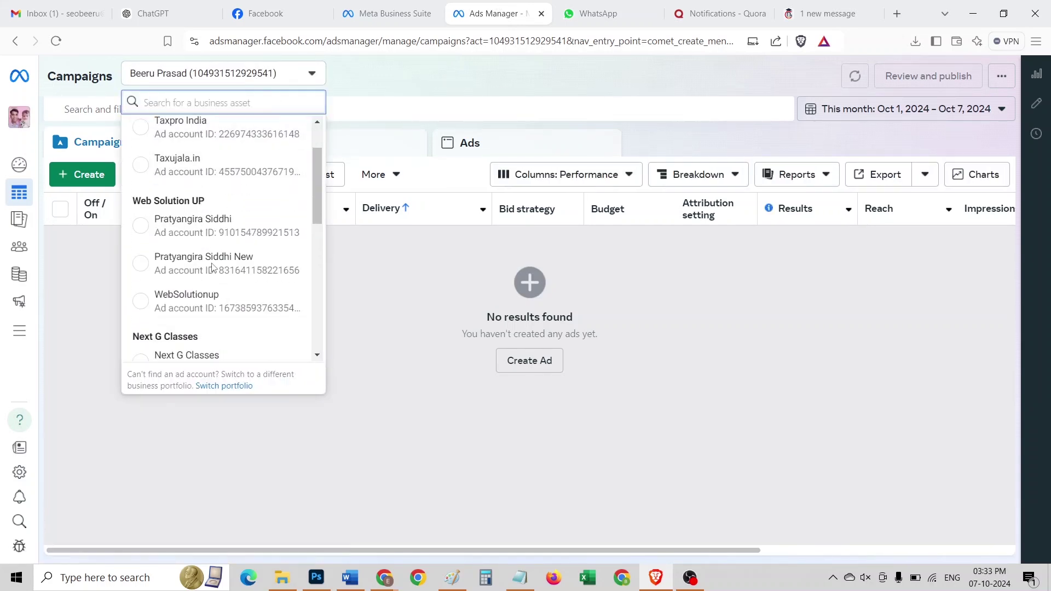
pyautogui.click(213, 163)
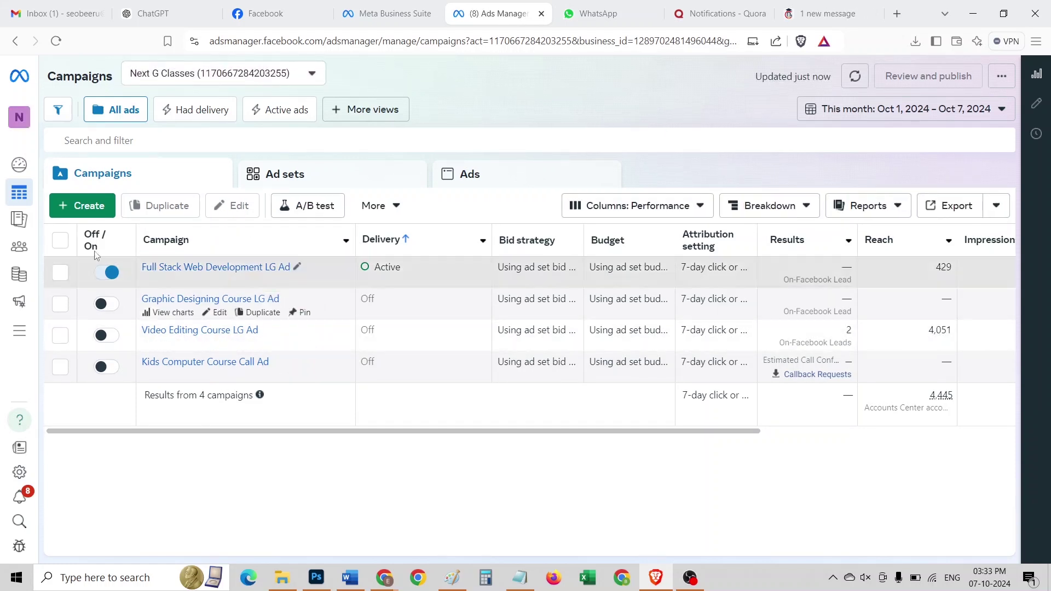
# Step: Create a new auction campaign with the Leads objective, using the Manual leads campaign setup
pyautogui.click(87, 207)
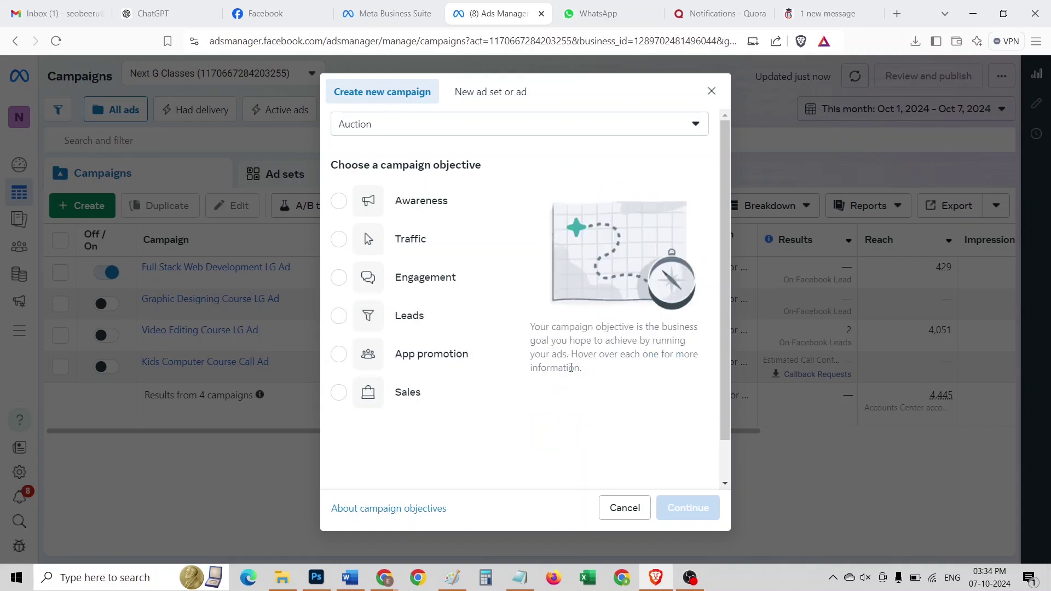
pyautogui.click(412, 321)
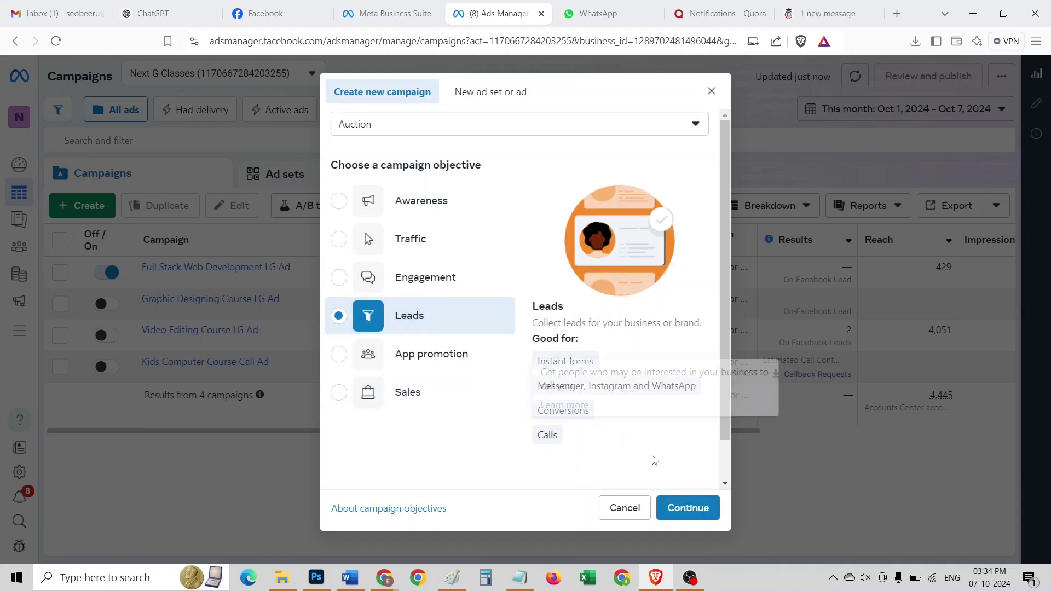
pyautogui.click(682, 509)
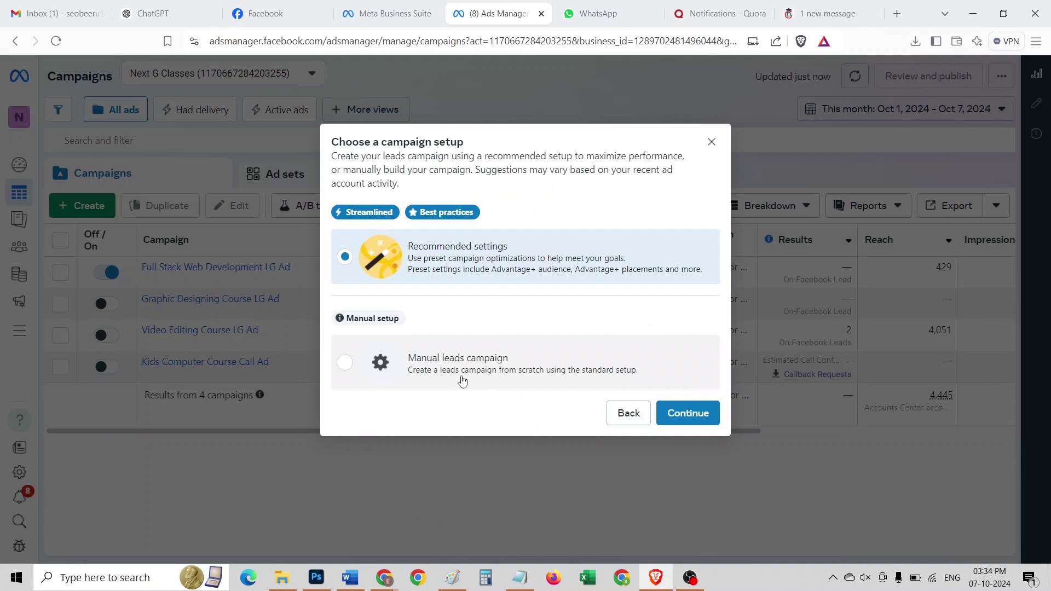
pyautogui.click(345, 364)
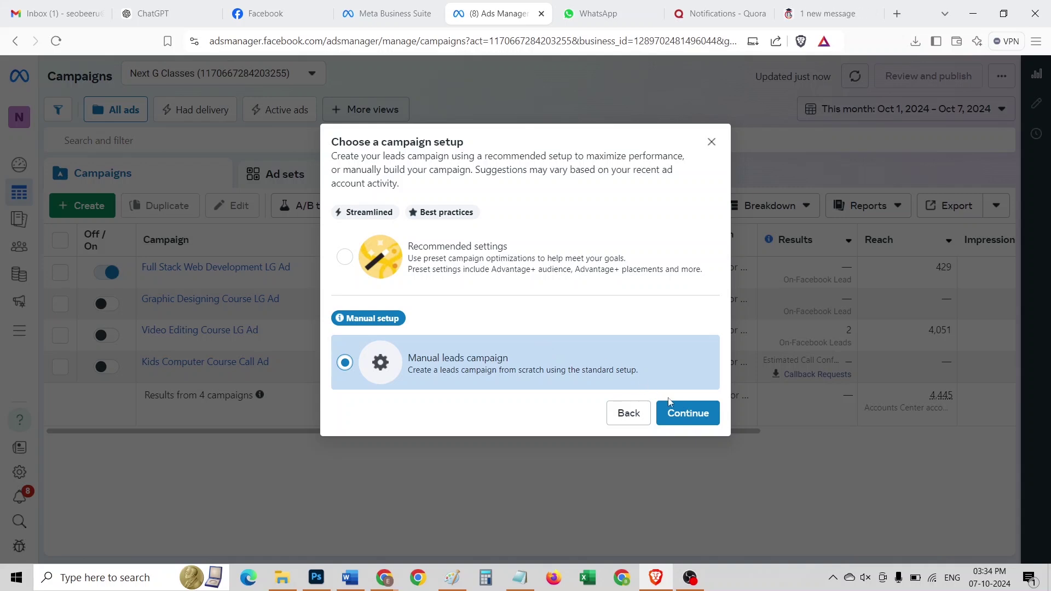
pyautogui.click(689, 418)
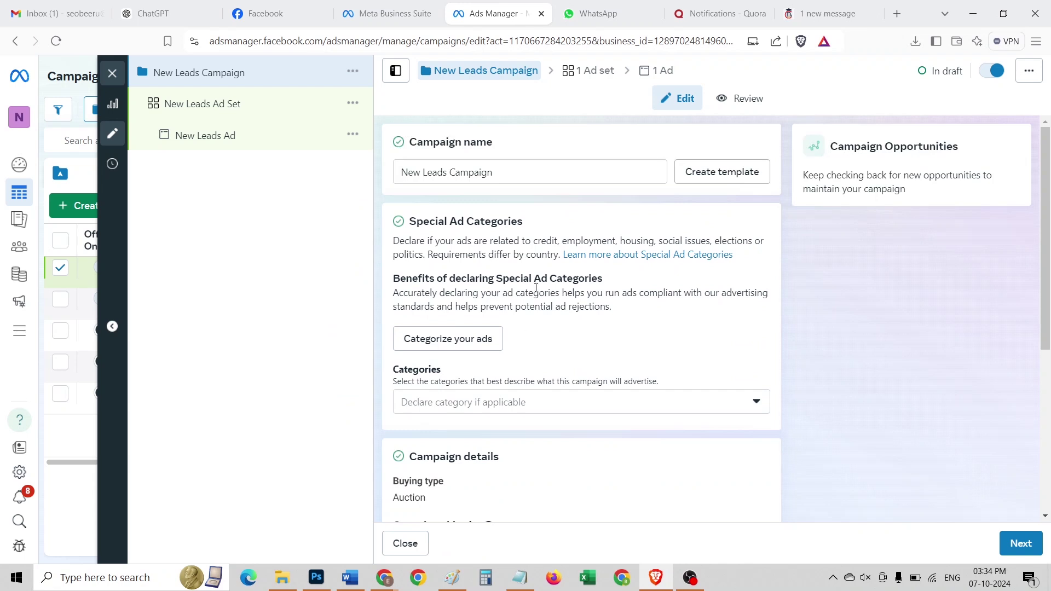
# Step: Name the campaign "Meta Ads LG Camapign"
pyautogui.click(479, 174)
pyautogui.hotkey('ctrl', 'a')
pyautogui.write('M')
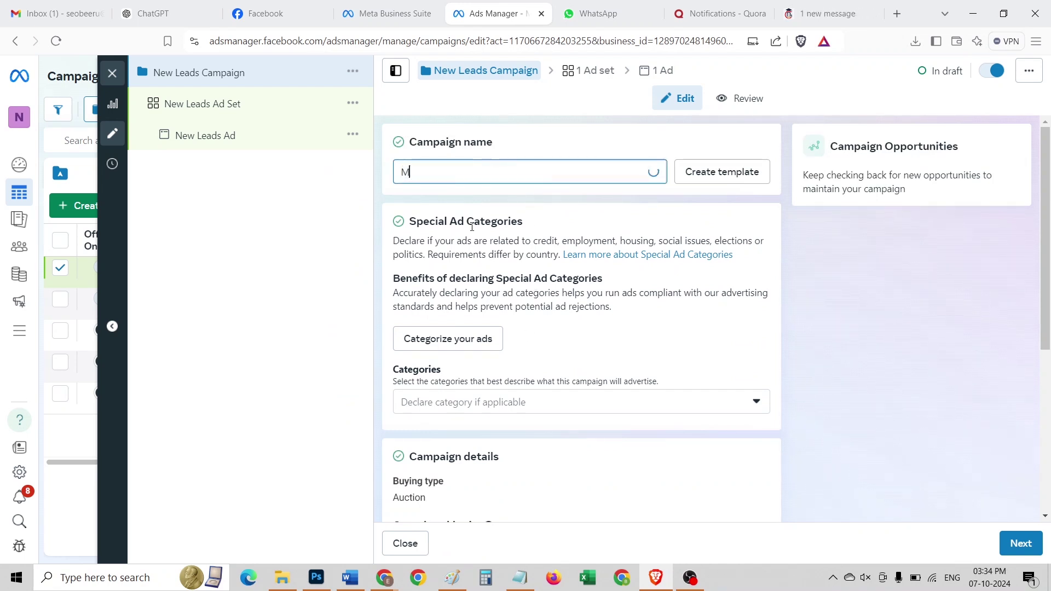
pyautogui.write('eta Ads LG ')
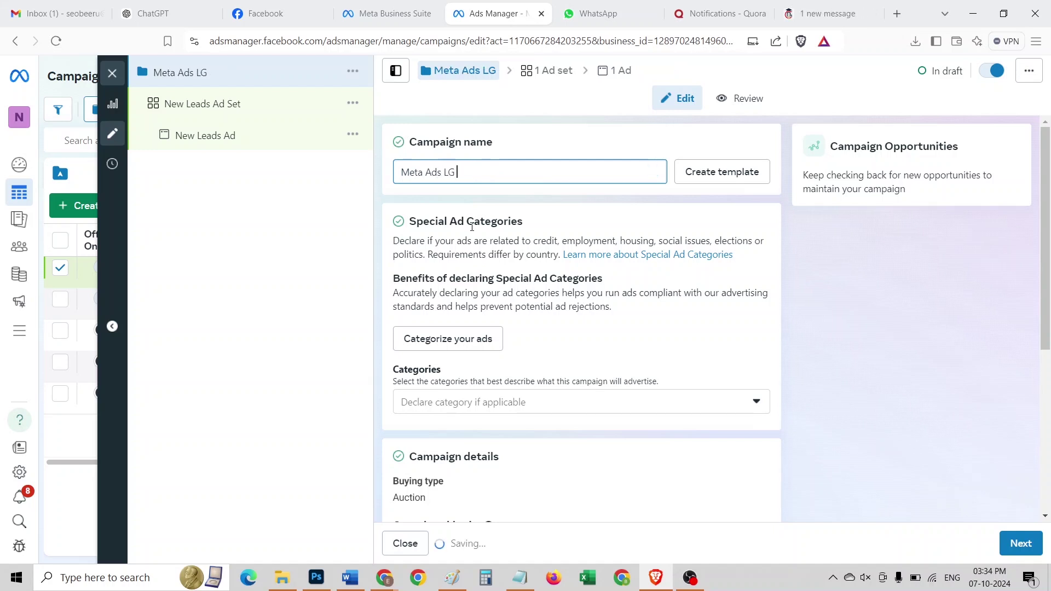
pyautogui.write('Ad')
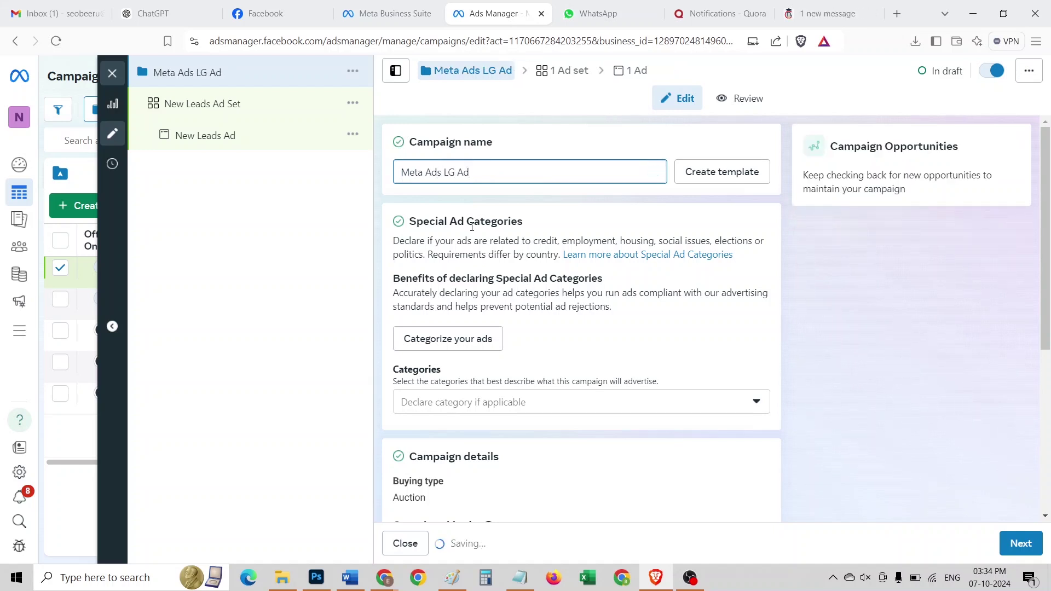
pyautogui.doubleClick(499, 174)
pyautogui.write('Cam')
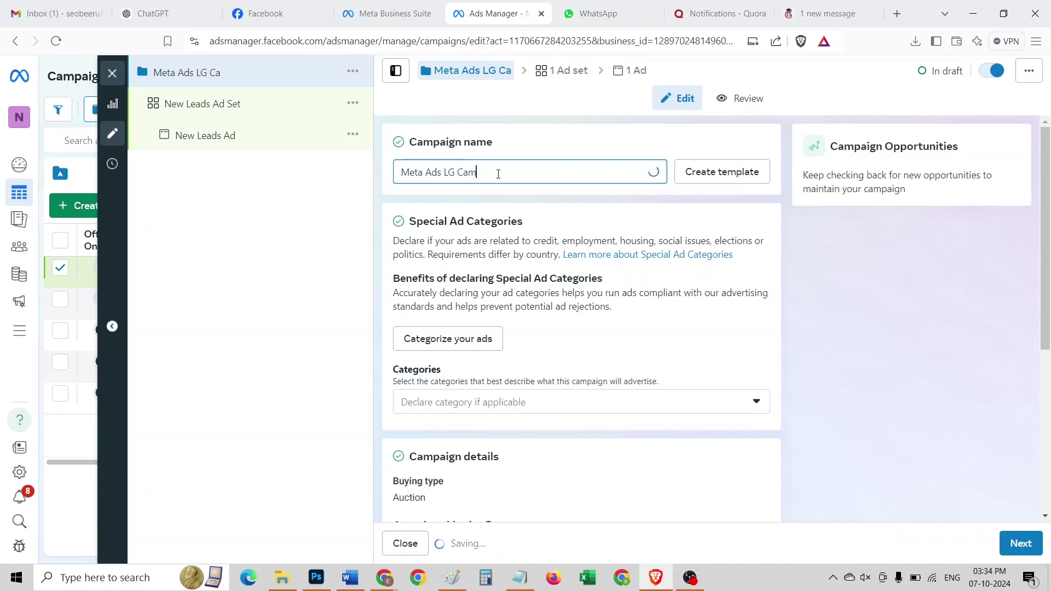
pyautogui.write('apign')
pyautogui.click(550, 137)
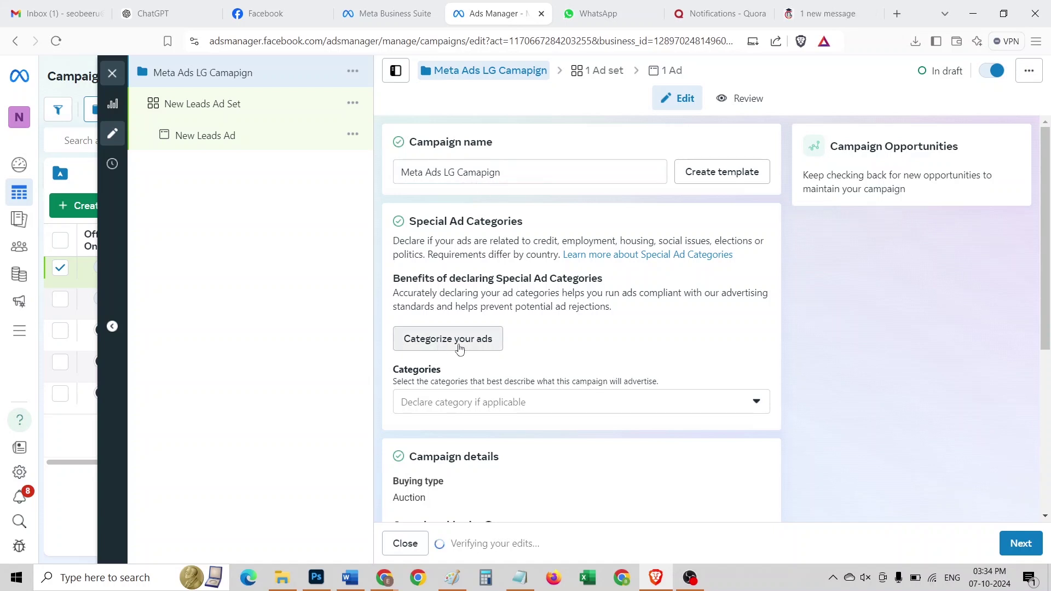
# Step: Check the remaining campaign settings, continue to the ad set and review its conversion location options, keeping Instant forms
pyautogui.moveTo(1046, 221); pyautogui.dragTo(1048, 382)
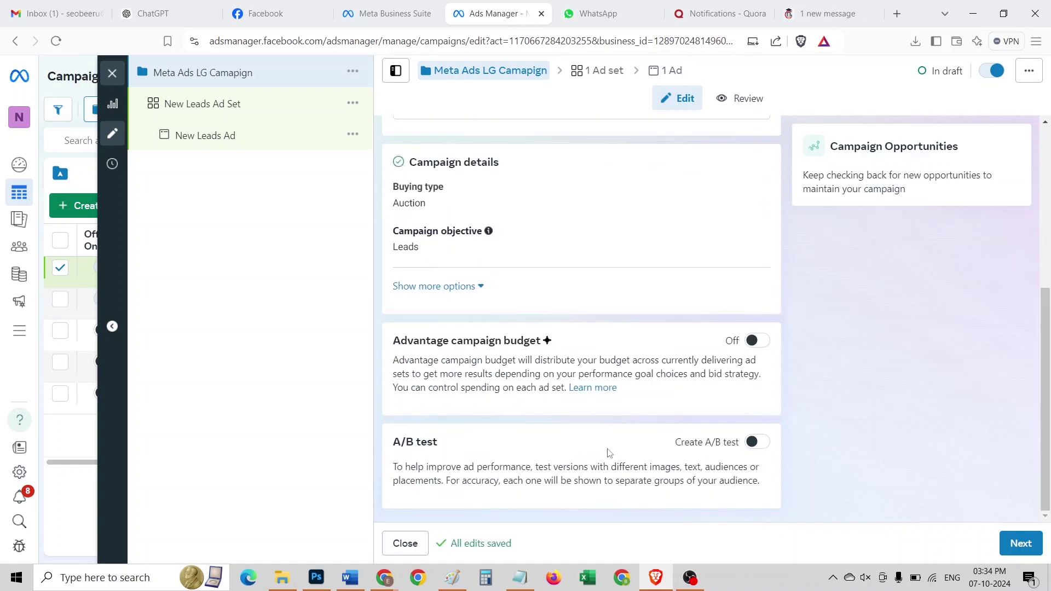
pyautogui.click(1019, 544)
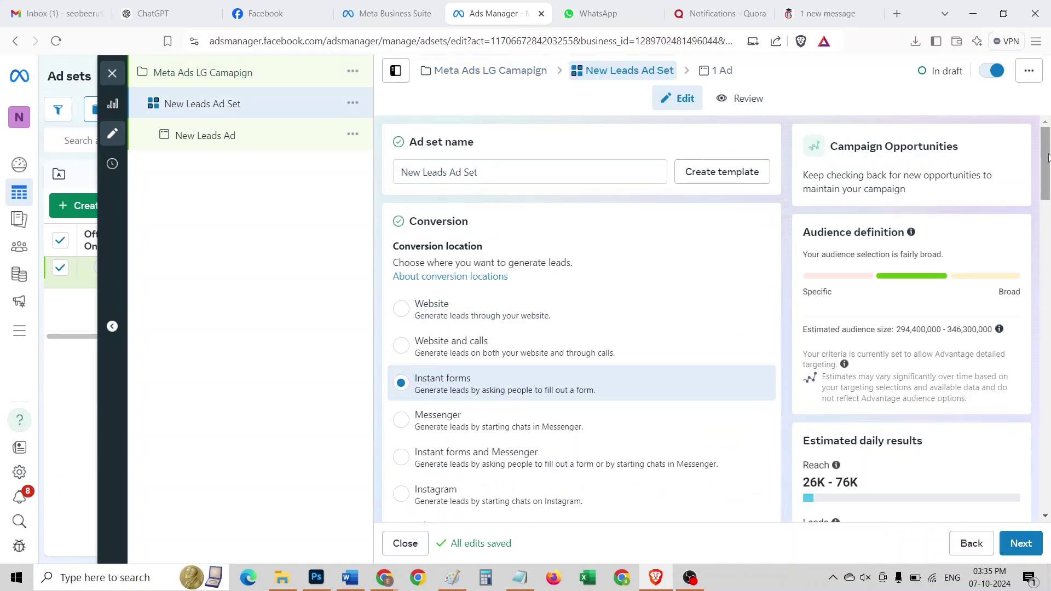
pyautogui.moveTo(1048, 158); pyautogui.dragTo(1049, 207)
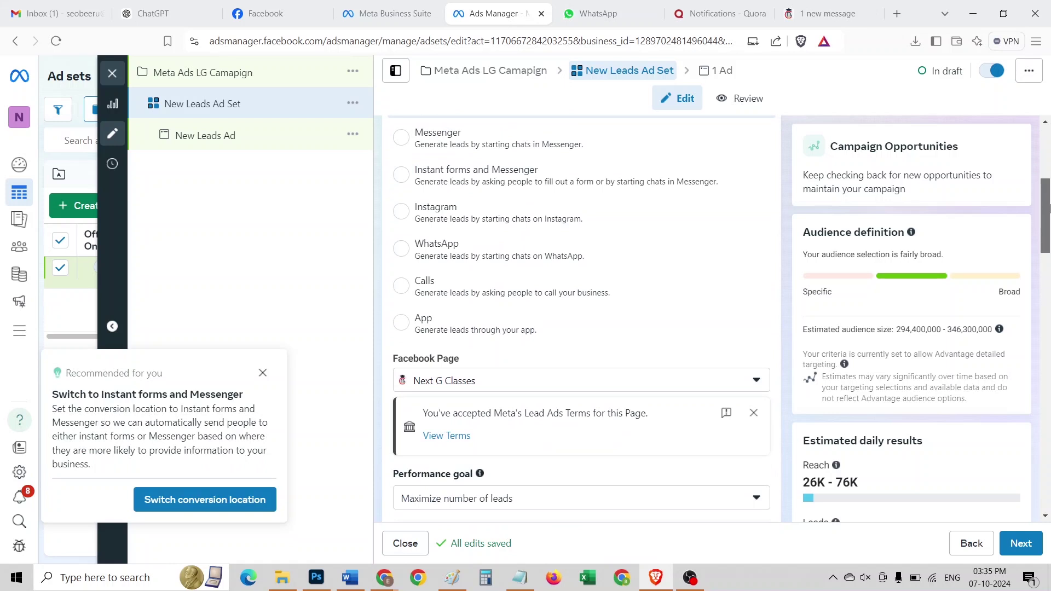
pyautogui.scroll(2, 728, 230)
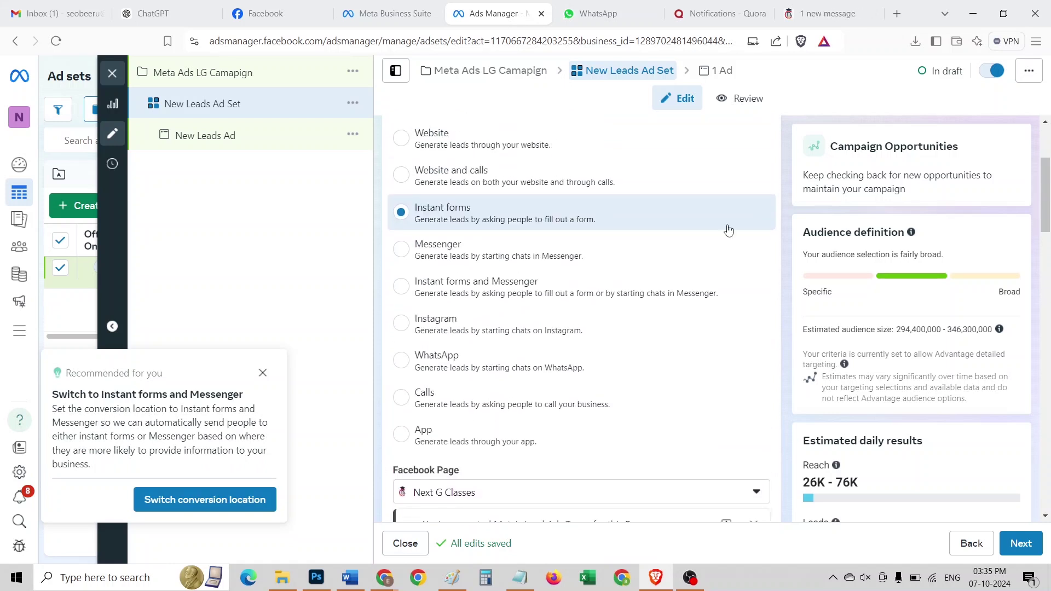
pyautogui.scroll(1, 422, 285)
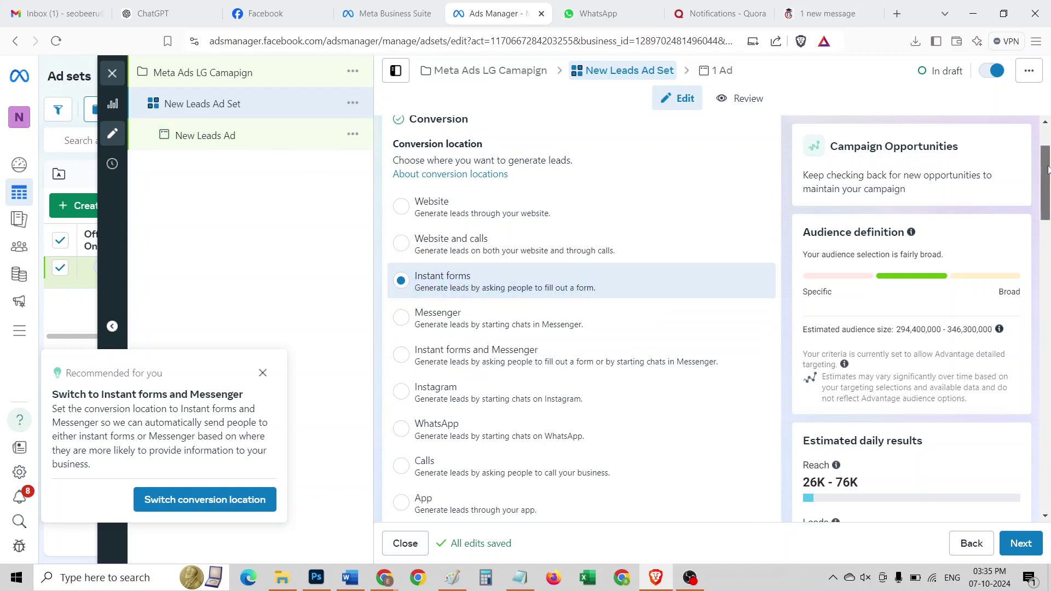
# Step: Set the ad set's daily budget to ₹220.00 and check the audience and placement sections
pyautogui.moveTo(1047, 170); pyautogui.dragTo(1028, 316)
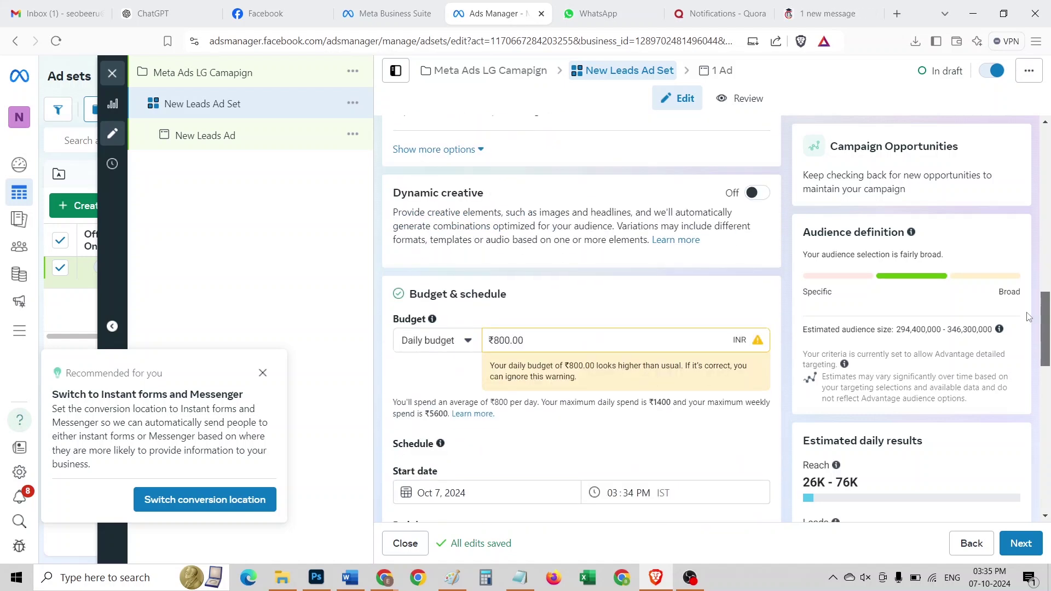
pyautogui.moveTo(504, 341); pyautogui.dragTo(495, 340)
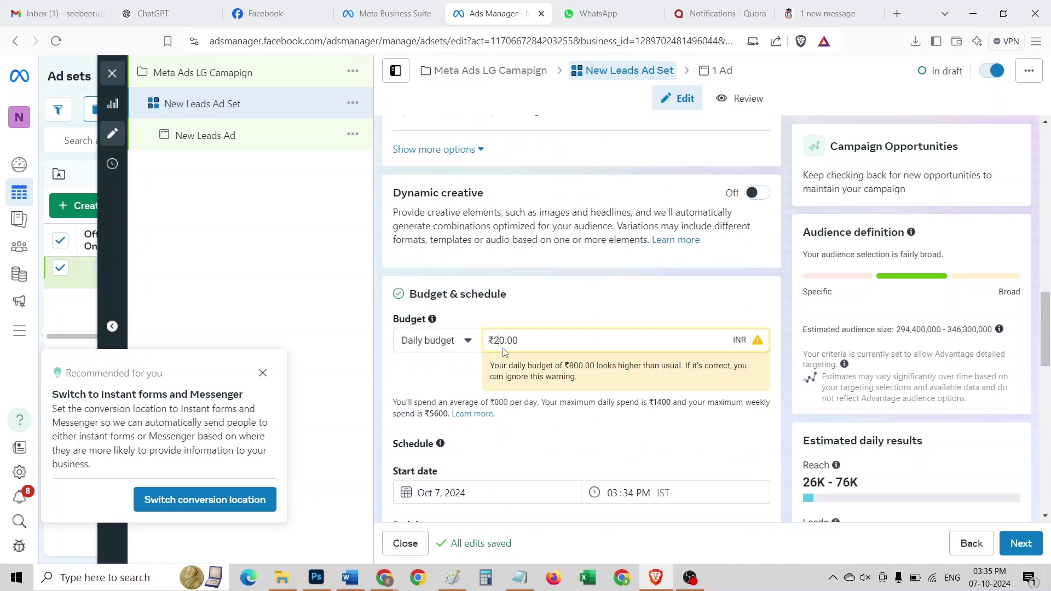
pyautogui.write('22')
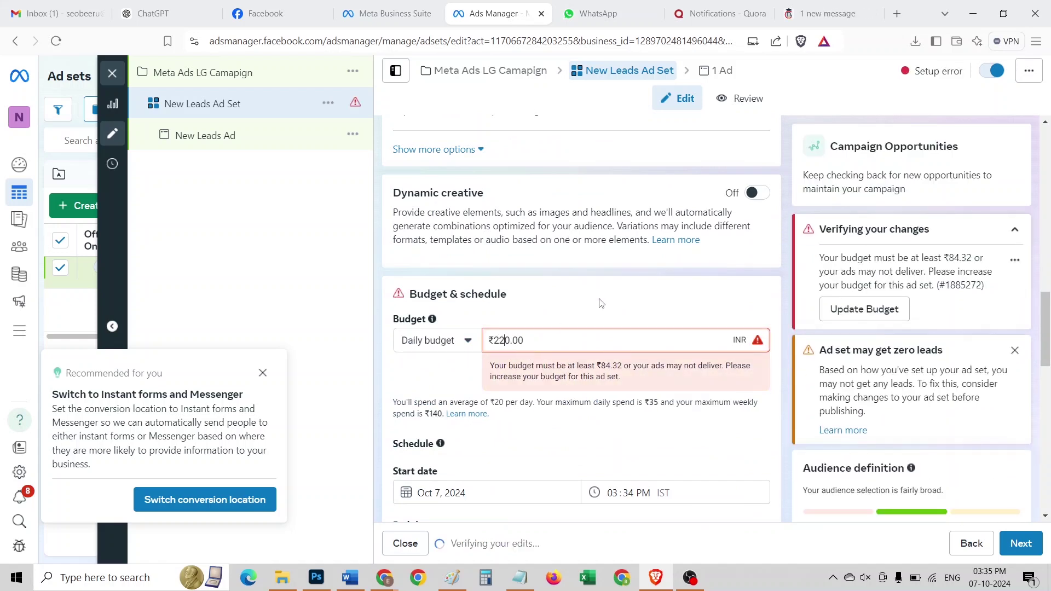
pyautogui.click(600, 301)
pyautogui.scroll(-5, 980, 383)
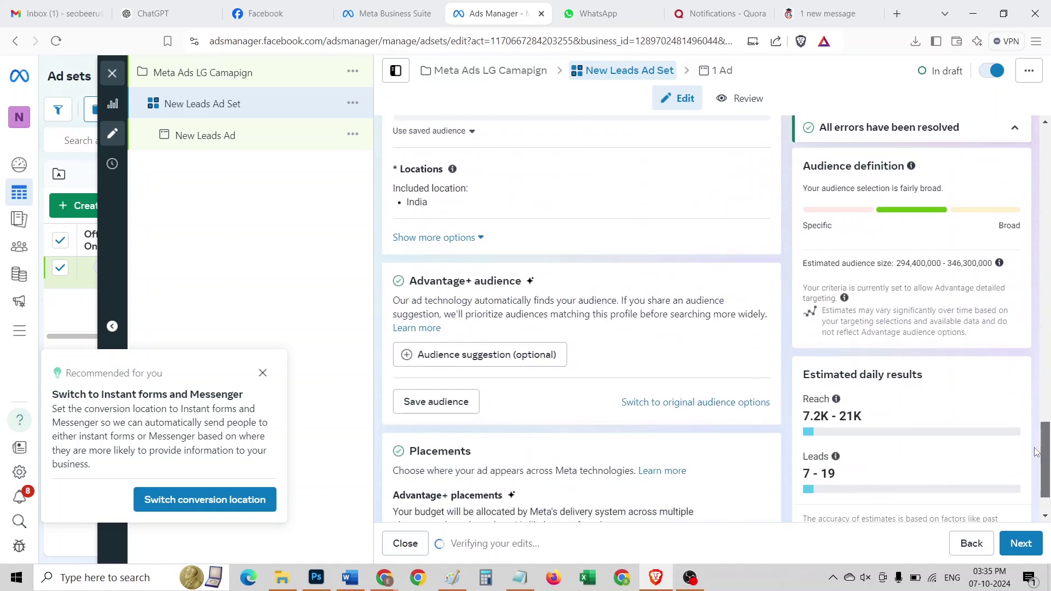
# Step: Continue to the ad level and remove the current media from the ad creative
pyautogui.click(1022, 544)
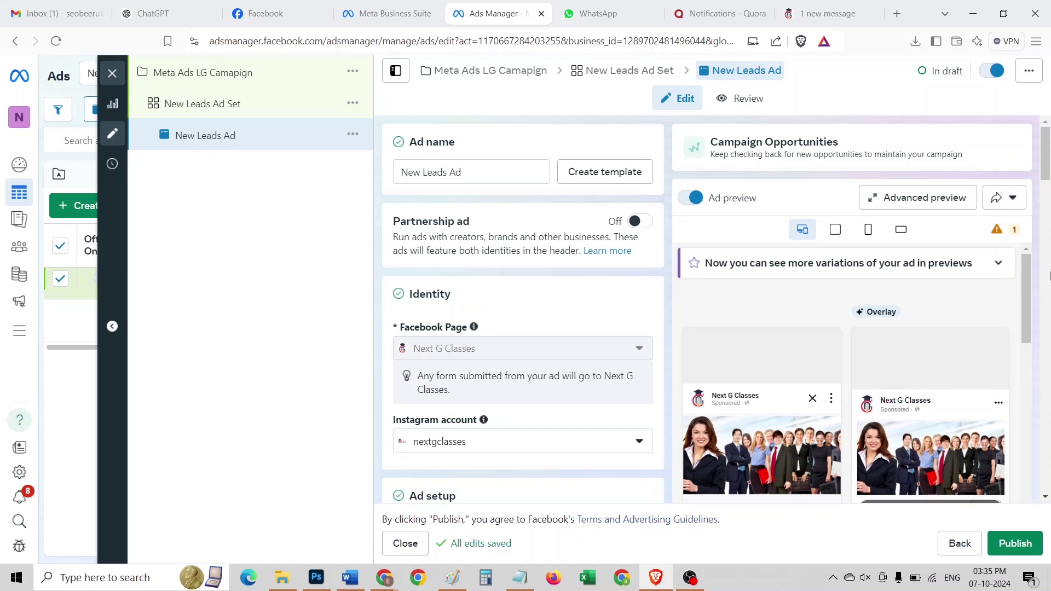
pyautogui.click(1046, 271)
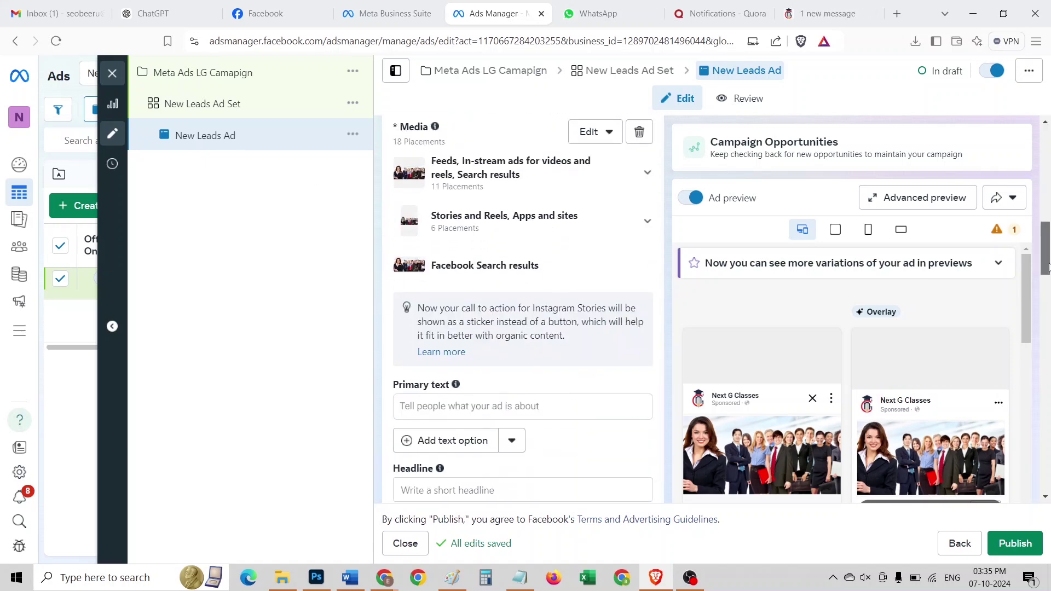
pyautogui.scroll(1, 1048, 268)
pyautogui.scroll(-1, 1048, 268)
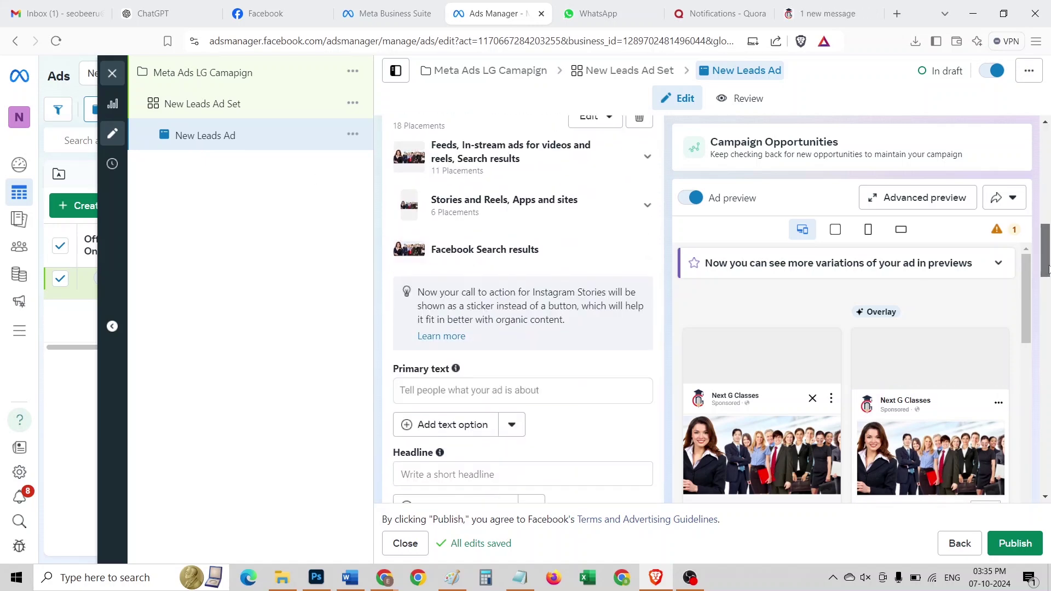
pyautogui.scroll(-2, 1049, 268)
pyautogui.scroll(2, 1047, 260)
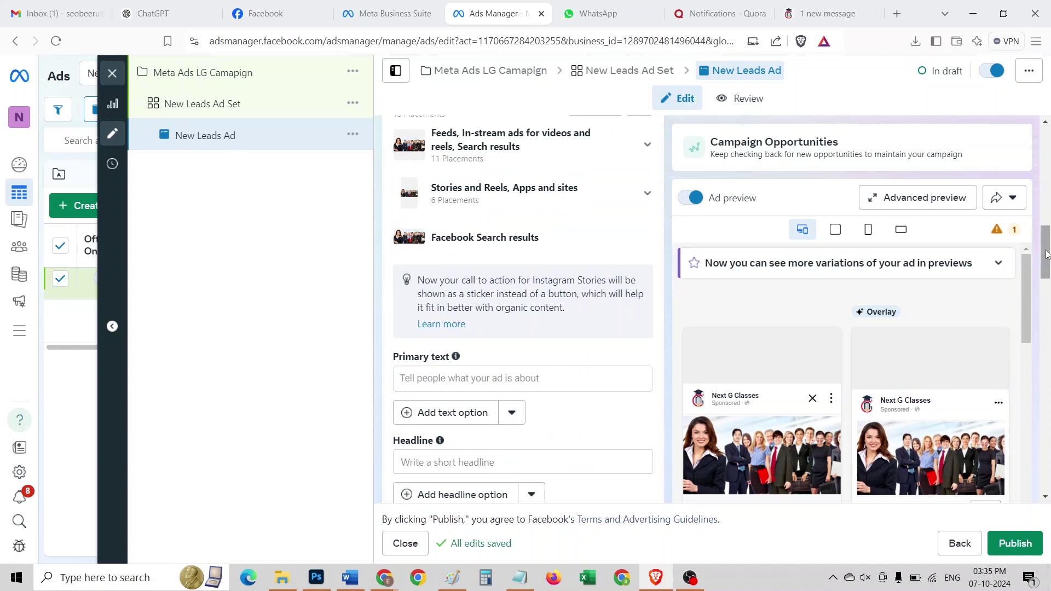
pyautogui.scroll(3, 1047, 254)
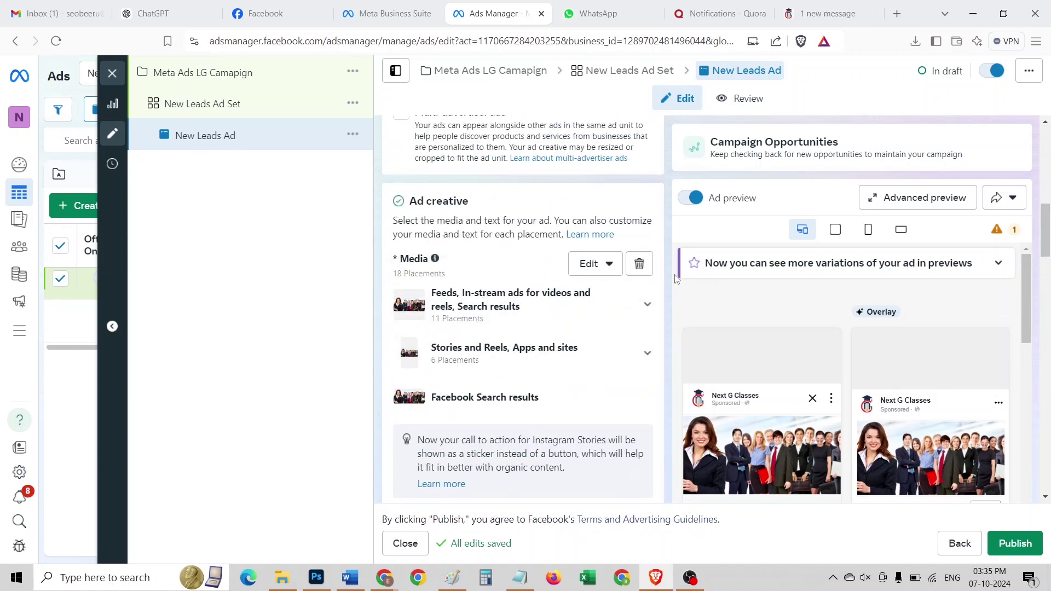
pyautogui.click(640, 264)
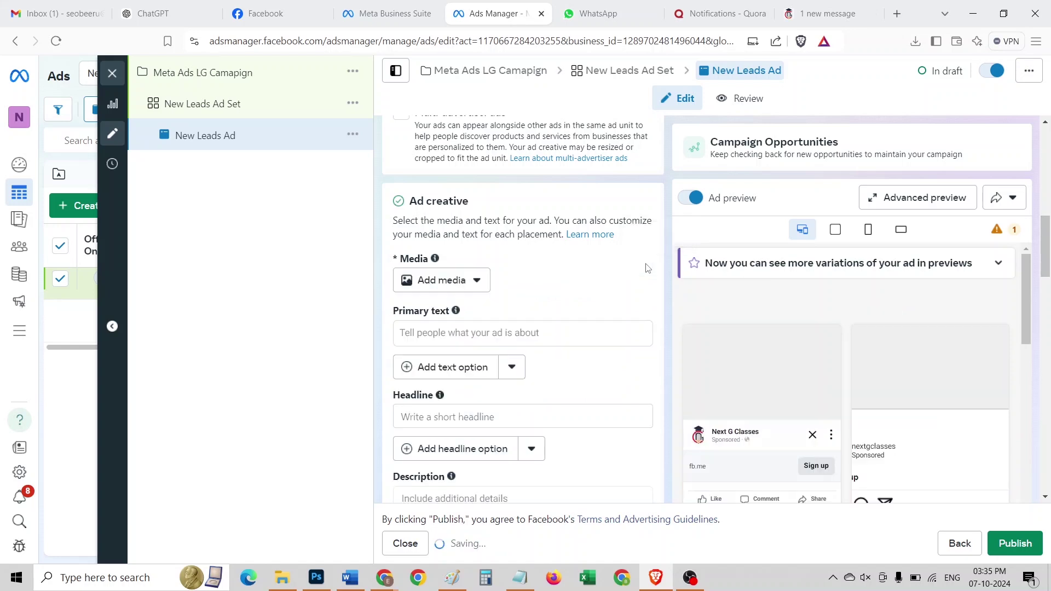
# Step: Add the 720 × 720 "Learn Video Editing Course" account image to the ad, keeping the original crops and default optimizations
pyautogui.click(466, 280)
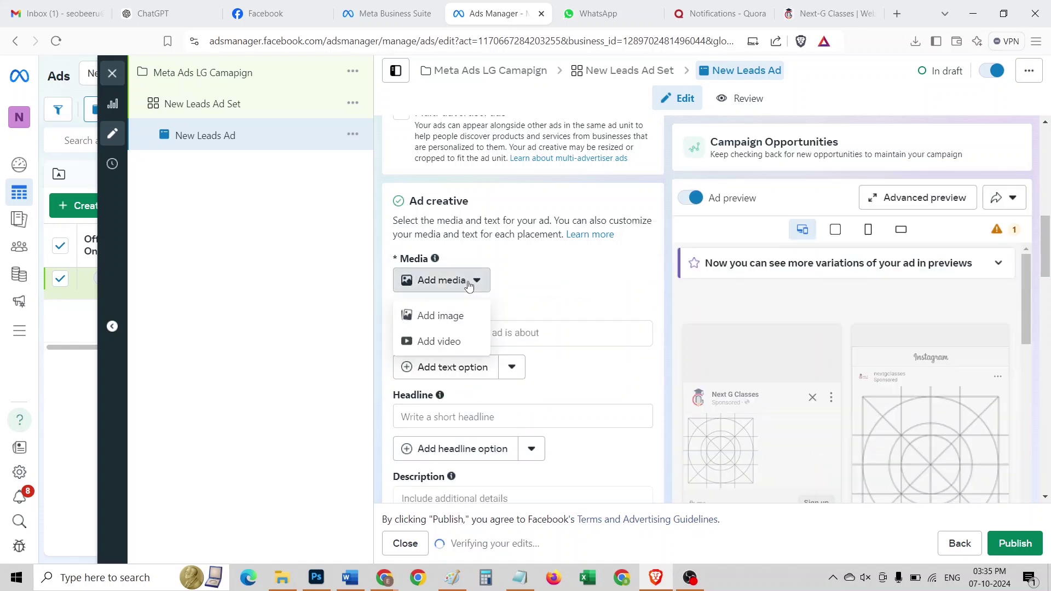
pyautogui.click(441, 317)
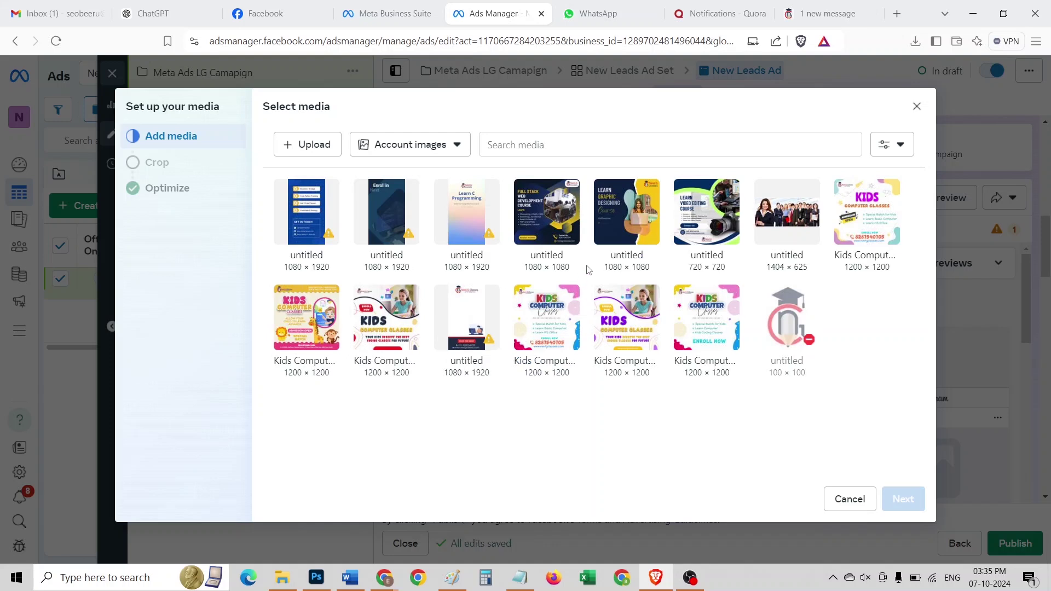
pyautogui.click(698, 229)
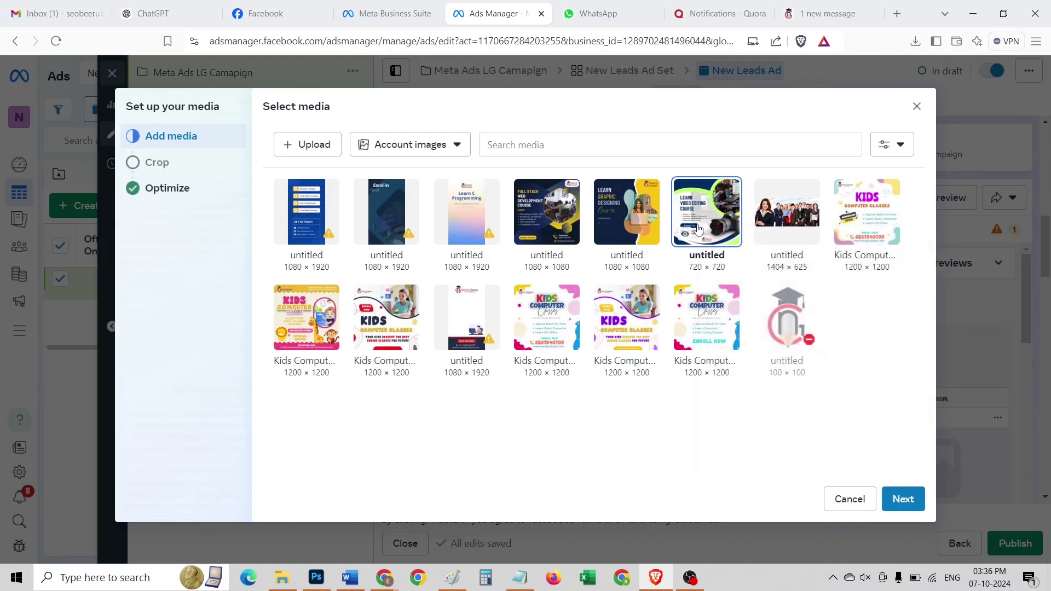
pyautogui.click(903, 499)
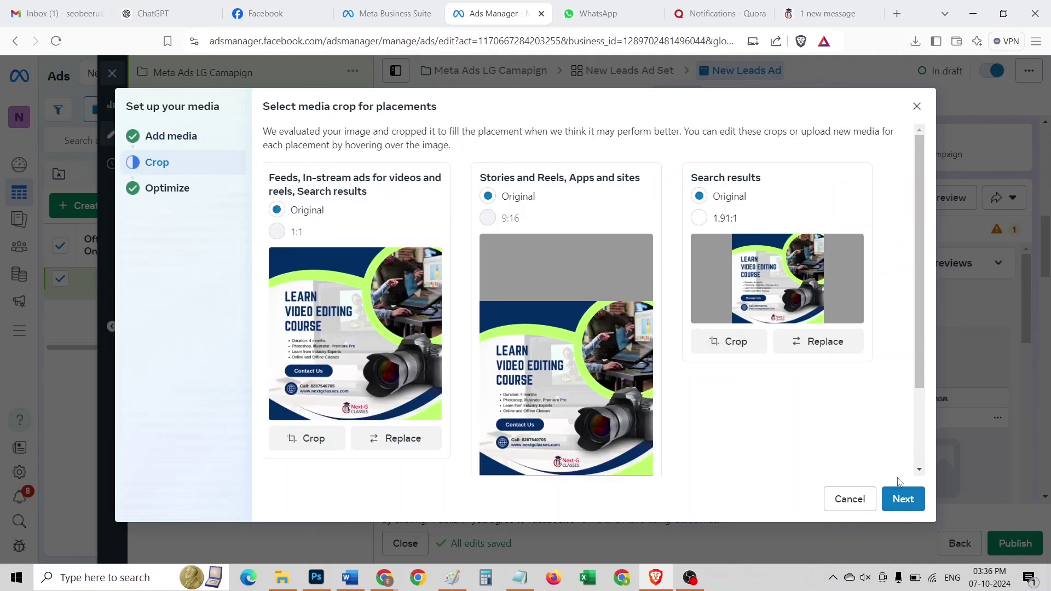
pyautogui.click(904, 499)
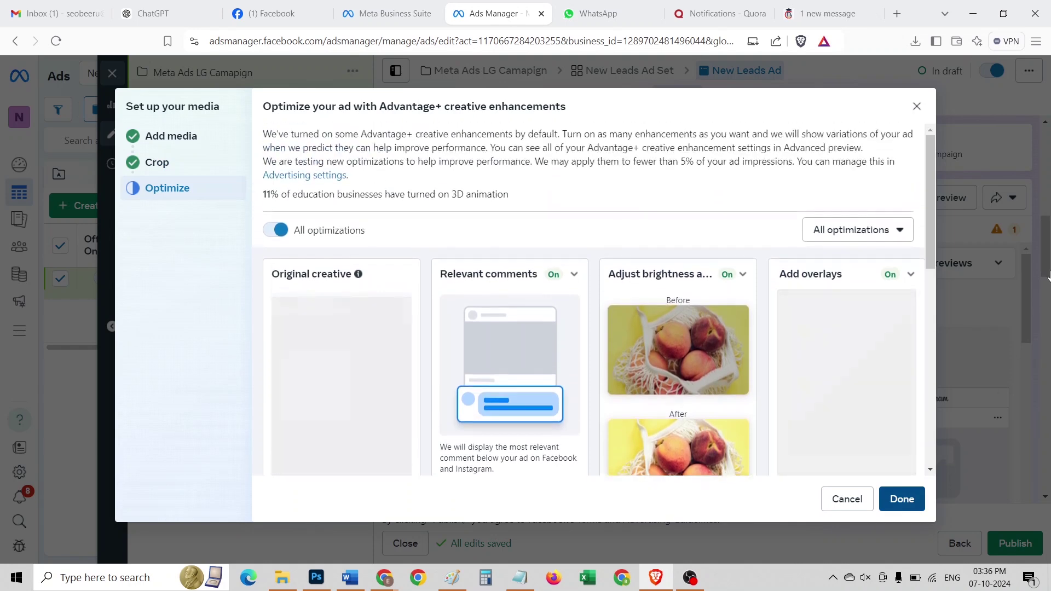
pyautogui.click(902, 498)
# Step: Select "Meta Ads Lead Form" as the ad's instant form and check it against the forms list in Meta Business Suite
pyautogui.moveTo(1047, 219); pyautogui.dragTo(1046, 365)
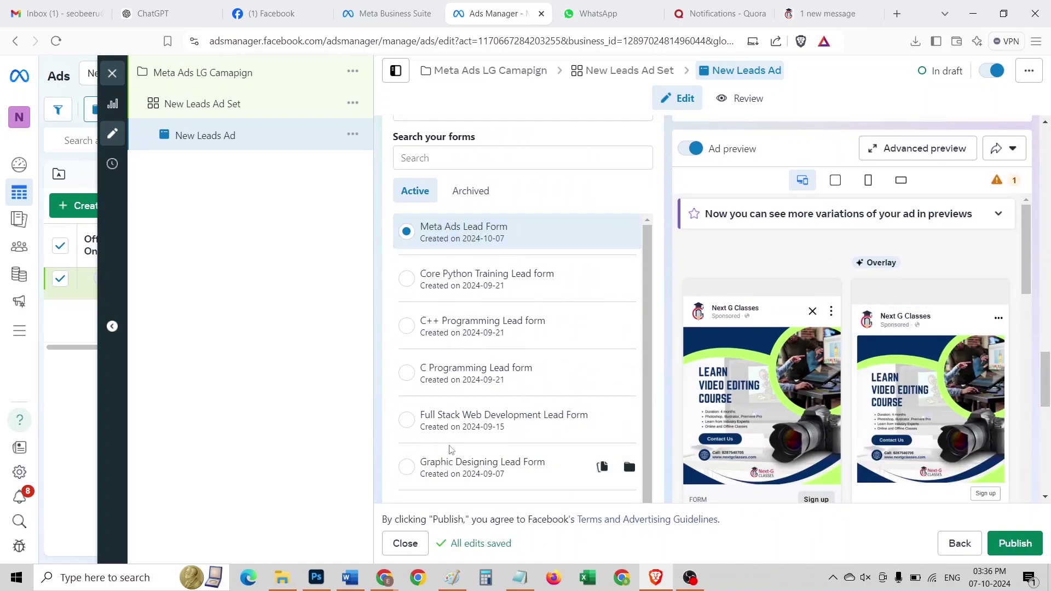
pyautogui.scroll(-1, 453, 471)
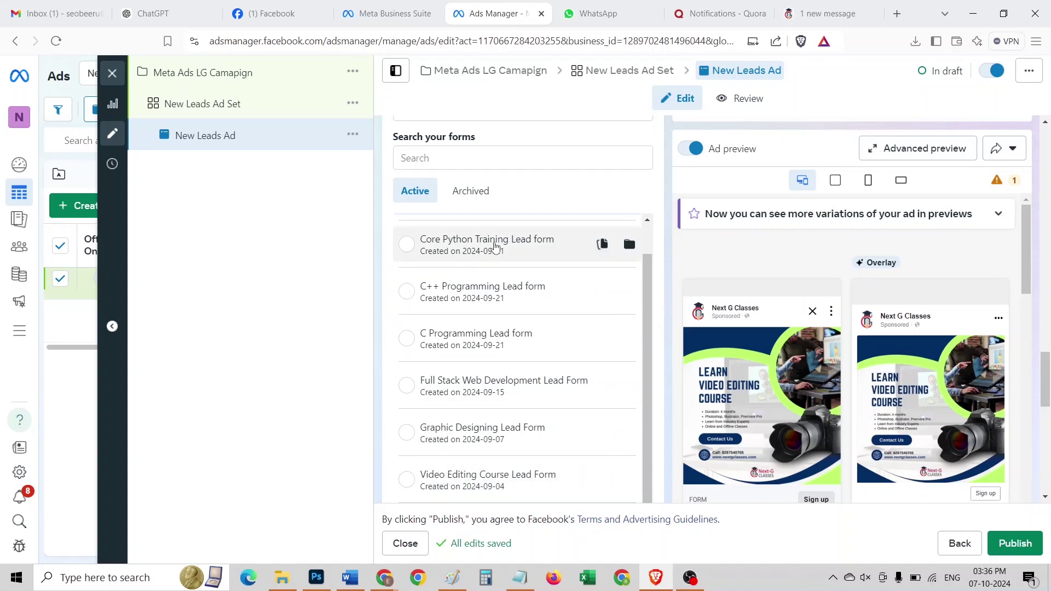
pyautogui.scroll(1, 652, 342)
pyautogui.scroll(1, 655, 345)
pyautogui.click(450, 240)
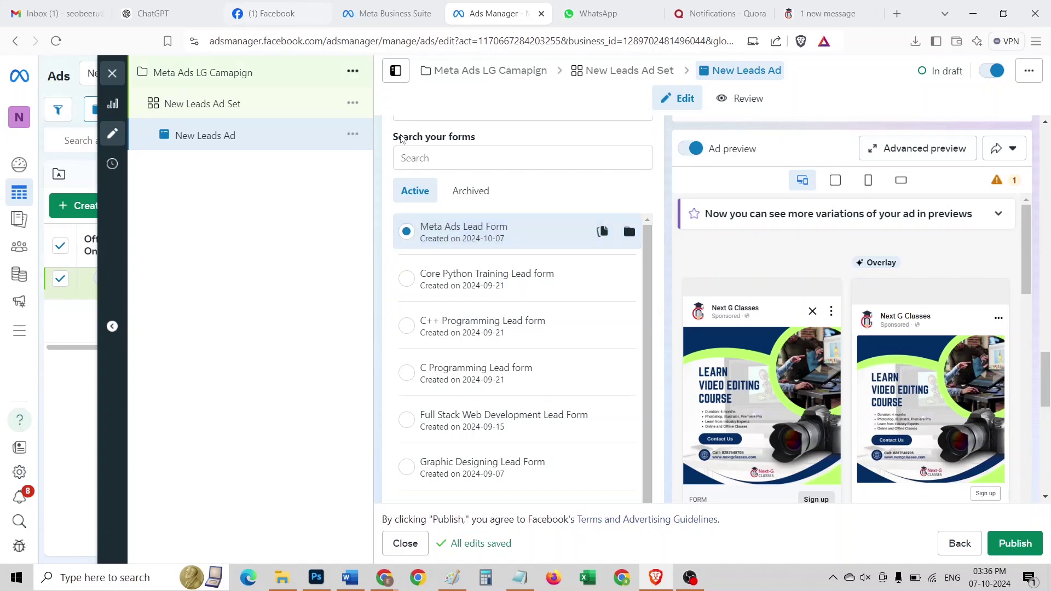
pyautogui.click(389, 13)
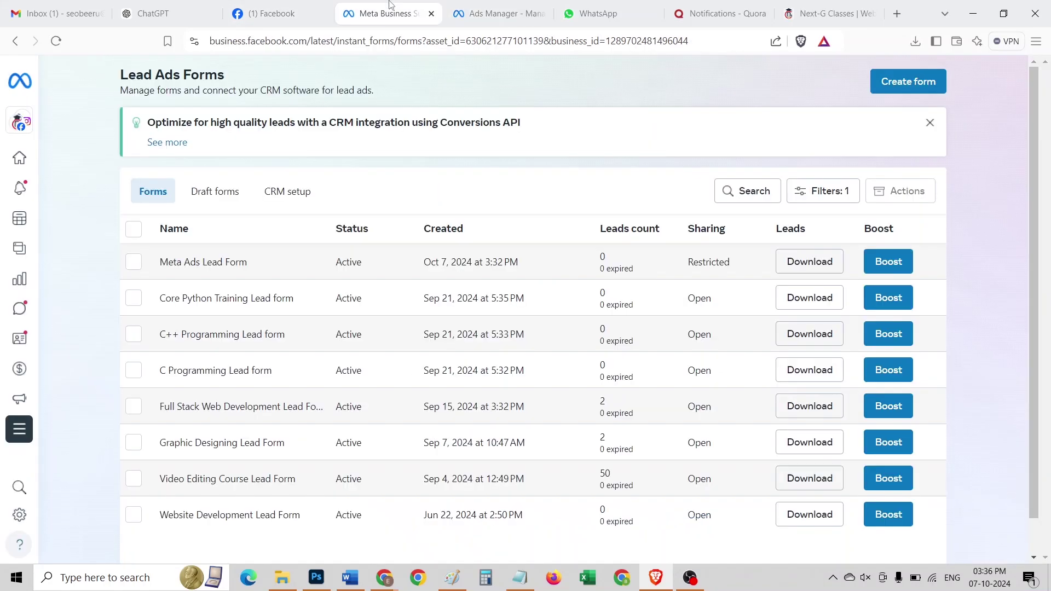
pyautogui.click(489, 12)
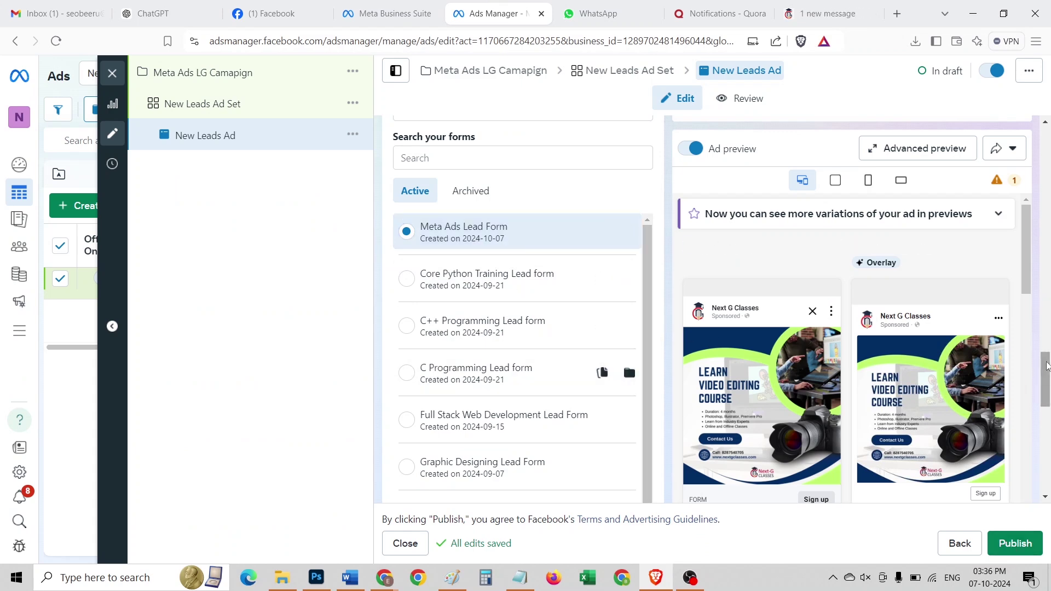
# Step: Review the ad's media, primary text, headline, description and call to action, as well as the form selection
pyautogui.moveTo(1046, 365); pyautogui.dragTo(1034, 225)
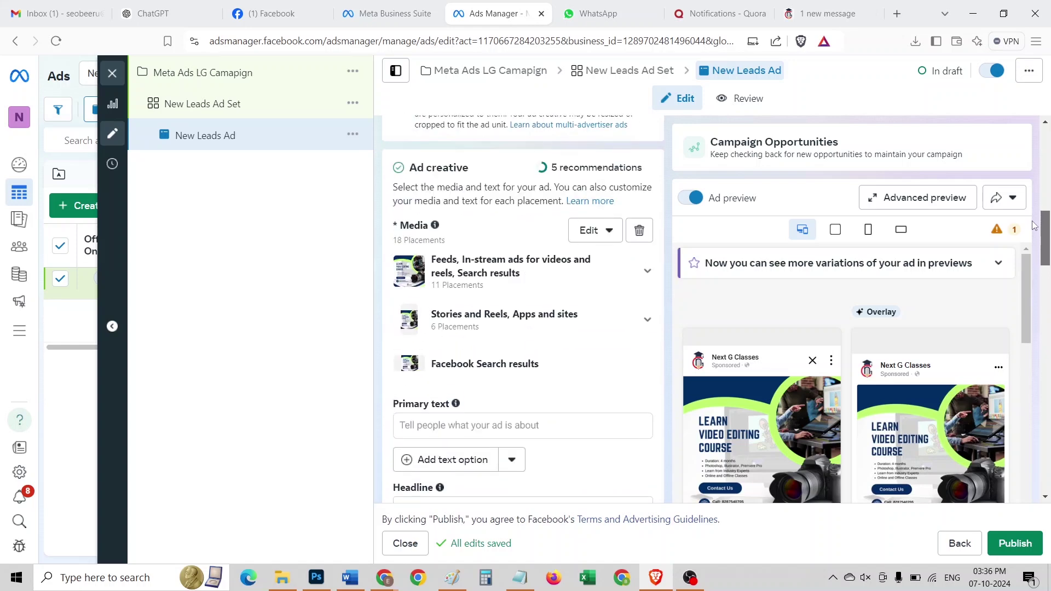
pyautogui.scroll(-5, 635, 175)
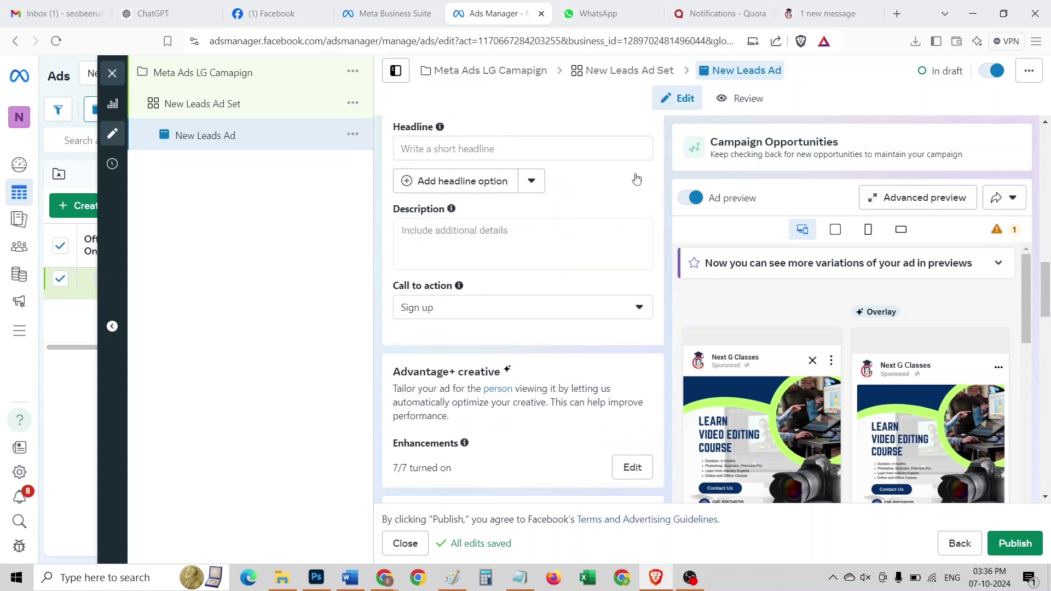
pyautogui.scroll(1, 496, 192)
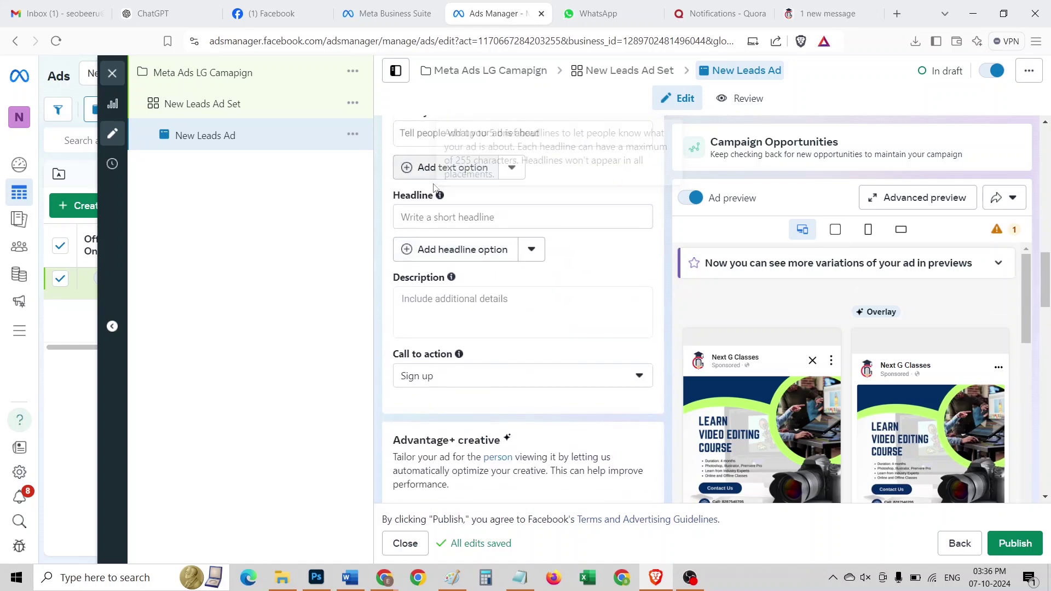
pyautogui.scroll(2, 421, 167)
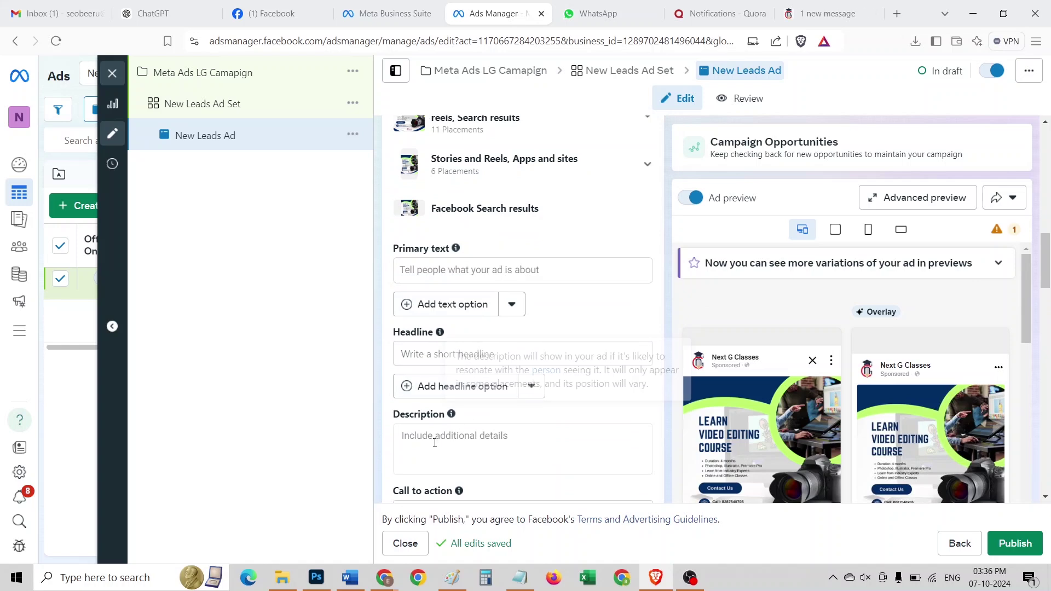
pyautogui.moveTo(905, 333)
pyautogui.scroll(-10, 905, 334)
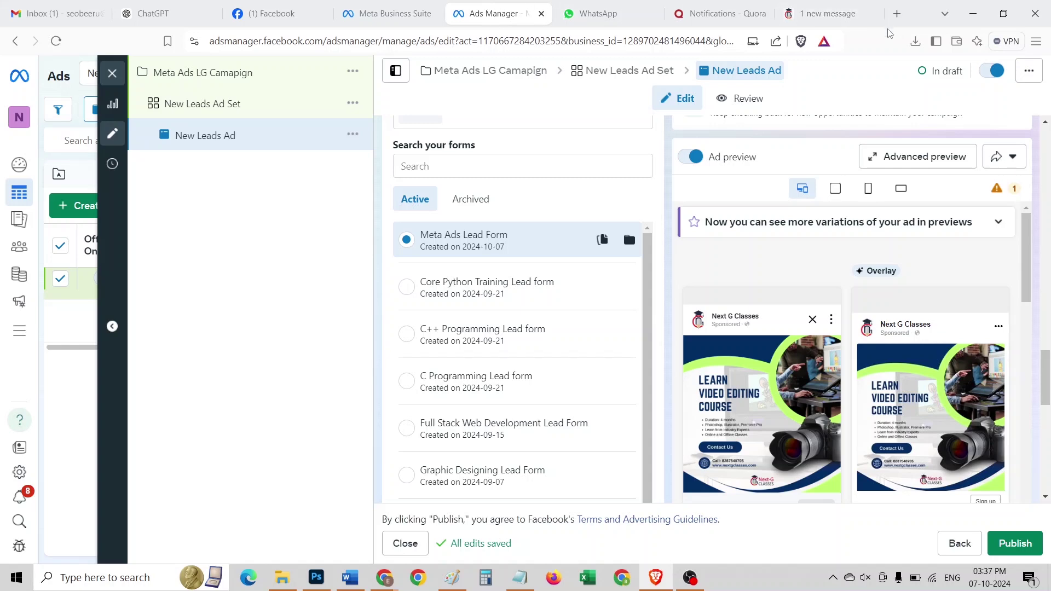
# Step: Search the web in a new tab for "facebook leads ads testing" and open Meta's Facebook Lead Ads Testing Tool
pyautogui.click(897, 14)
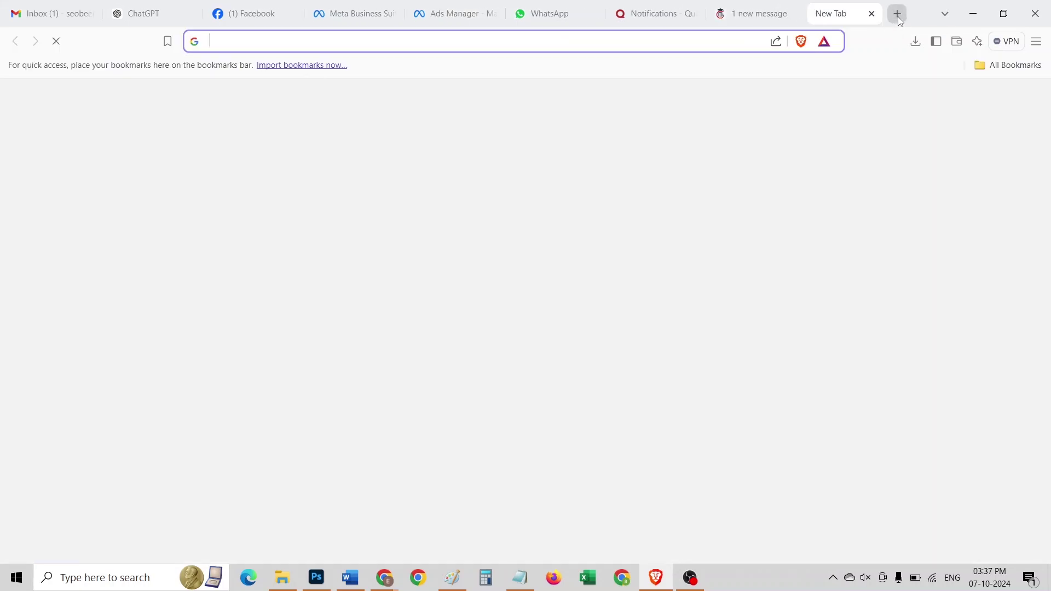
pyautogui.write('lead')
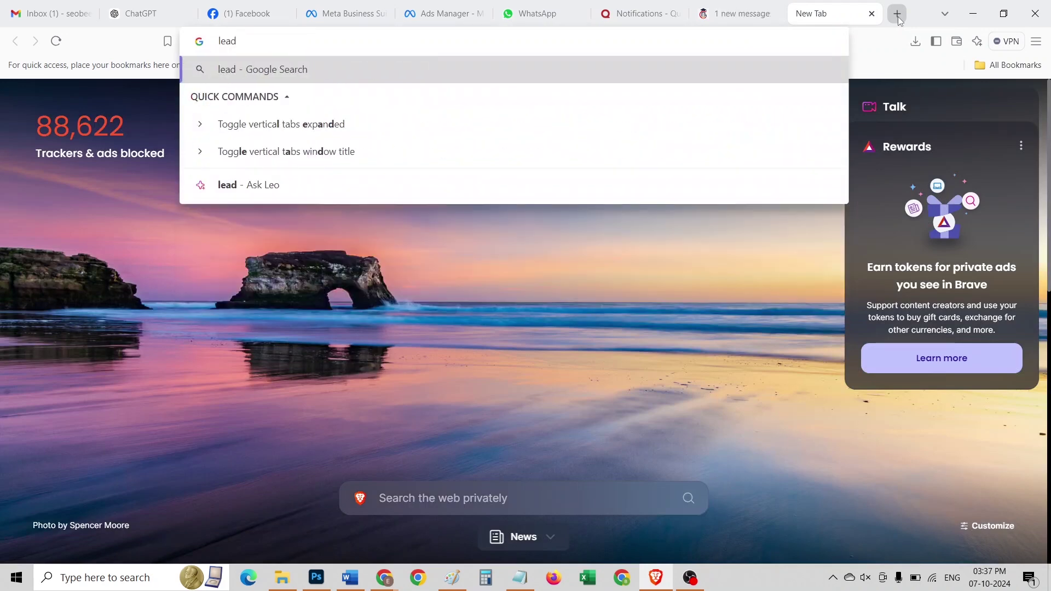
pyautogui.write('s a')
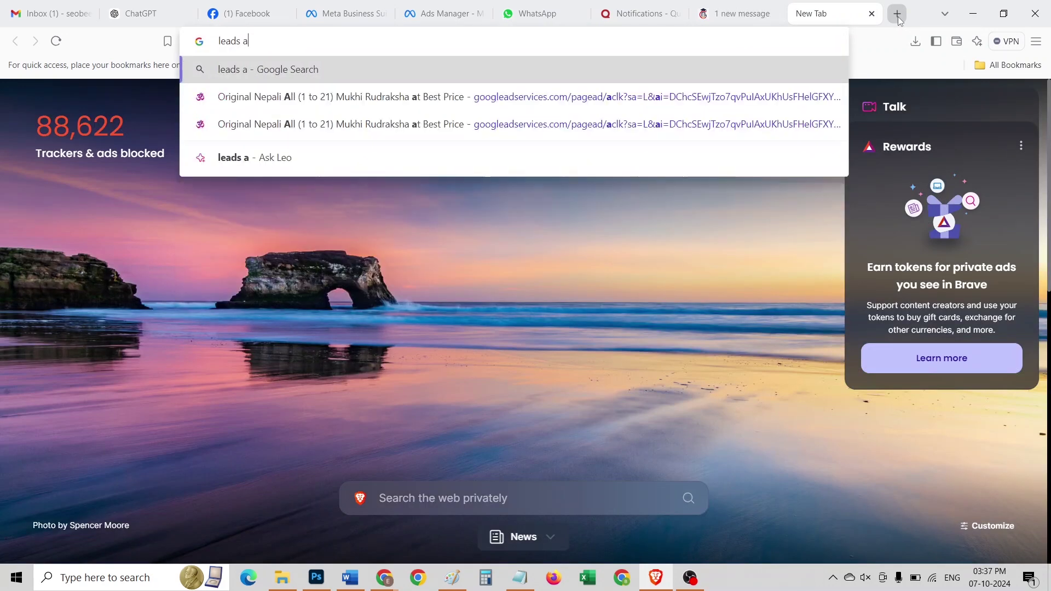
pyautogui.write('ds testingg')
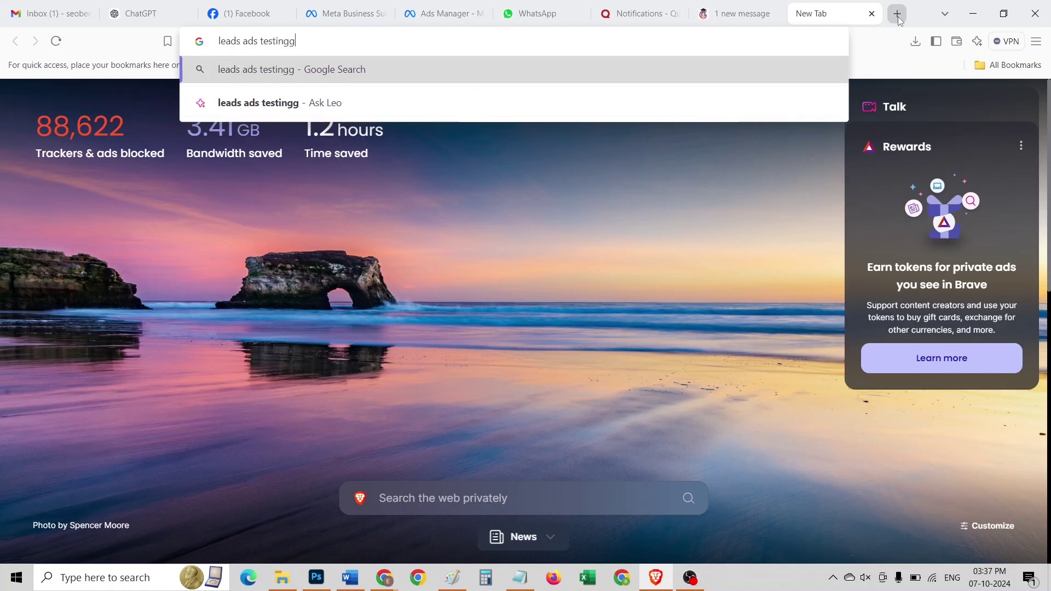
pyautogui.press('BackSpace')
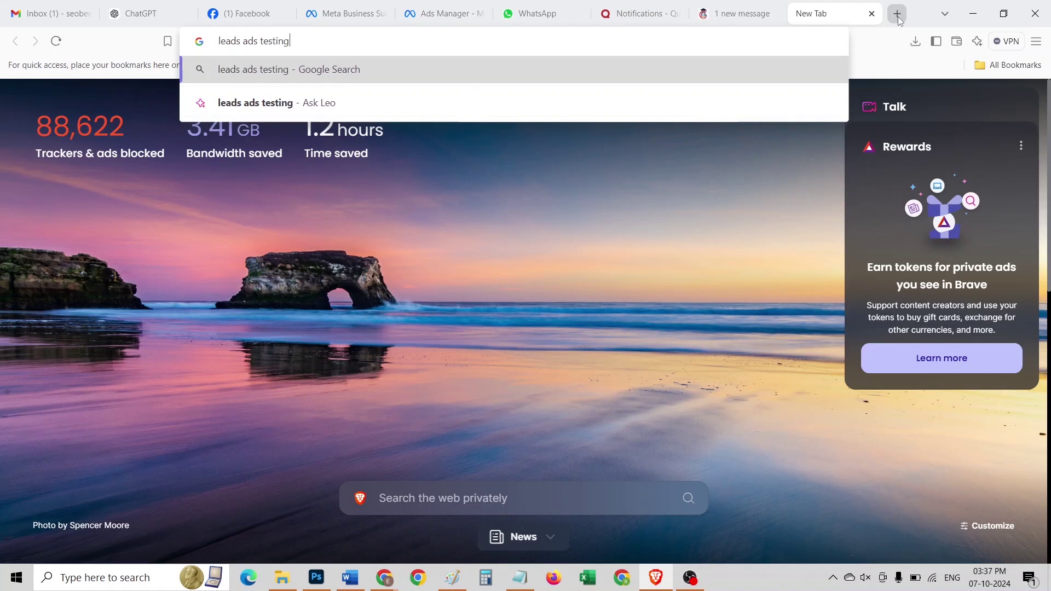
pyautogui.click(220, 42)
pyautogui.write('faceboo')
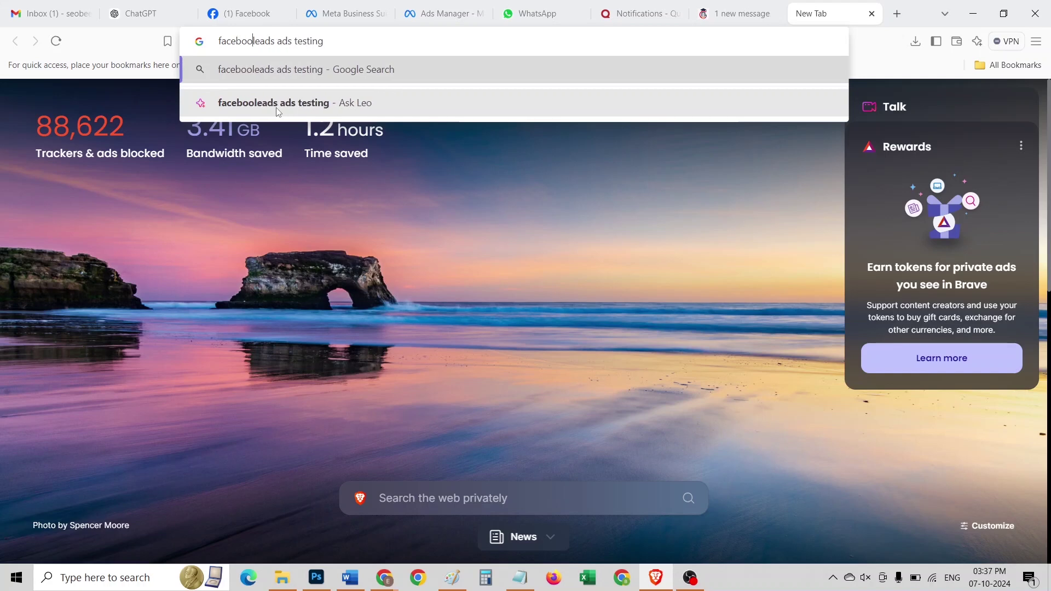
pyautogui.write('k')
pyautogui.press('Return')
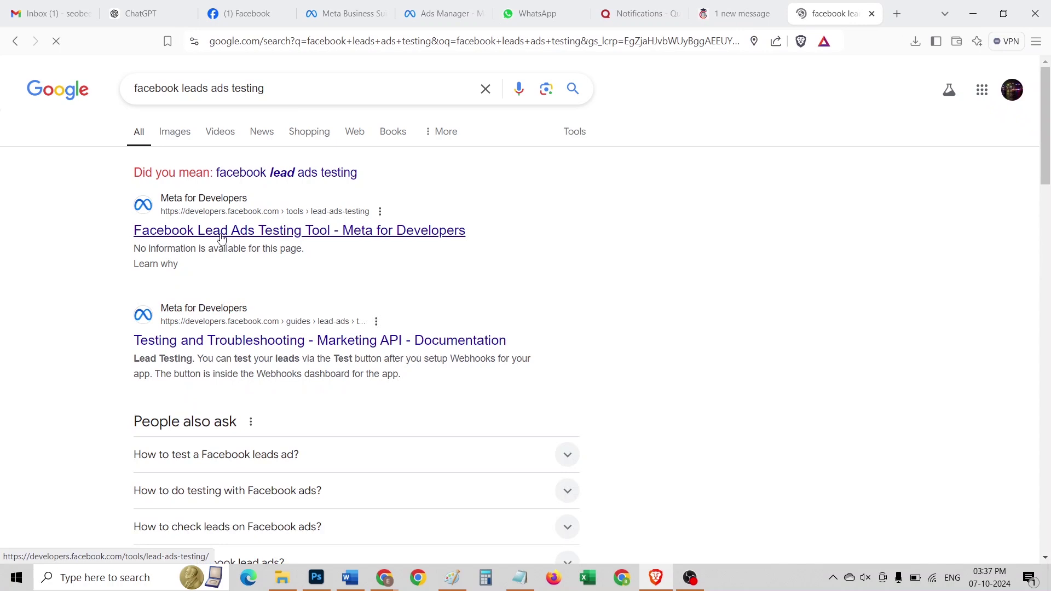
pyautogui.click(221, 231)
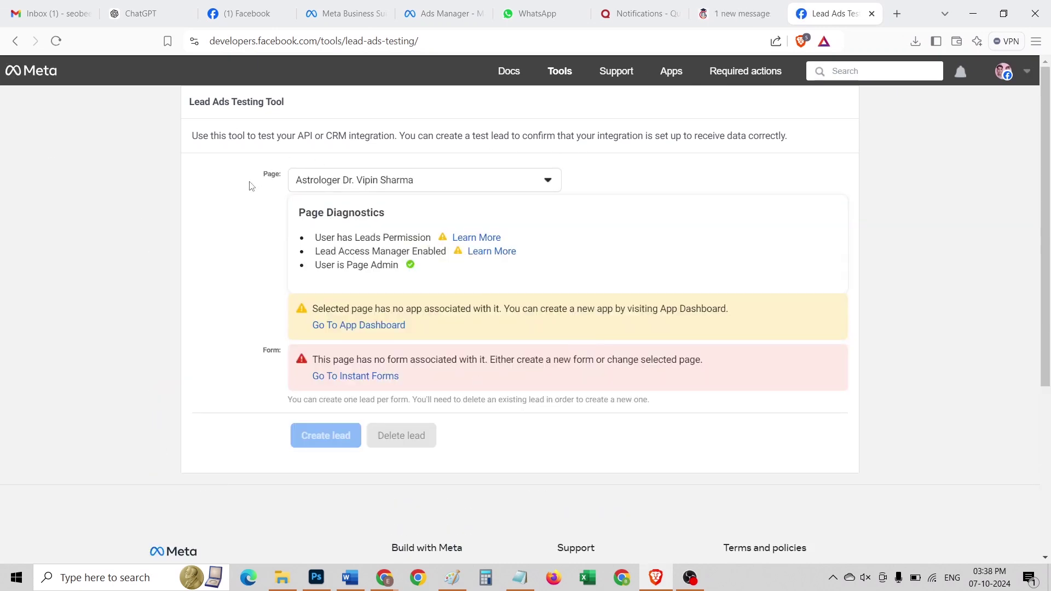
# Step: Select the Next G Classes page and its "Meta Ads Lead Form" for testing
pyautogui.click(386, 186)
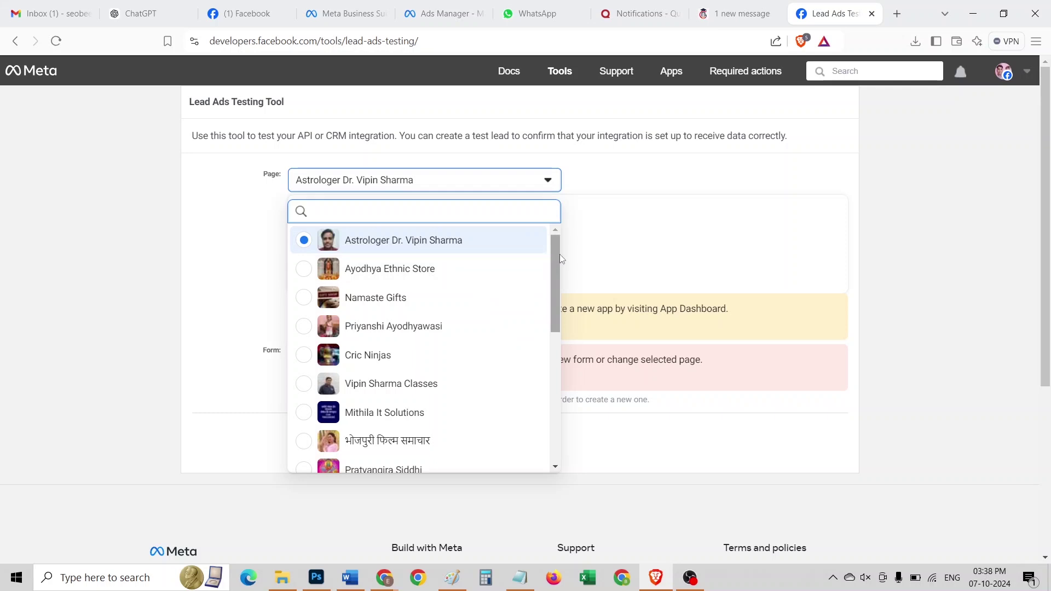
pyautogui.moveTo(560, 254); pyautogui.dragTo(542, 387)
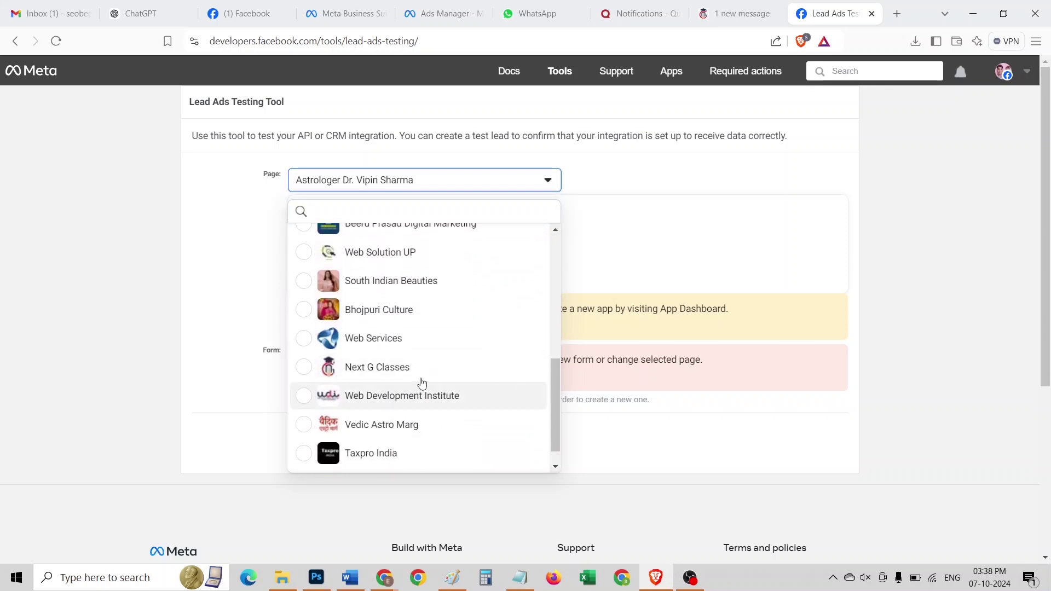
pyautogui.click(380, 376)
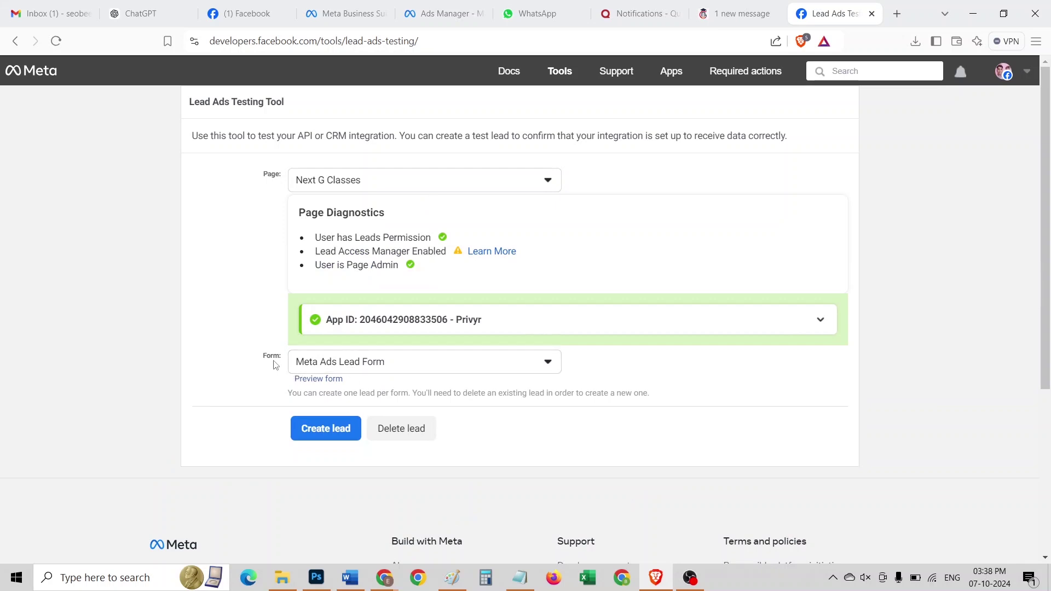
pyautogui.click(339, 365)
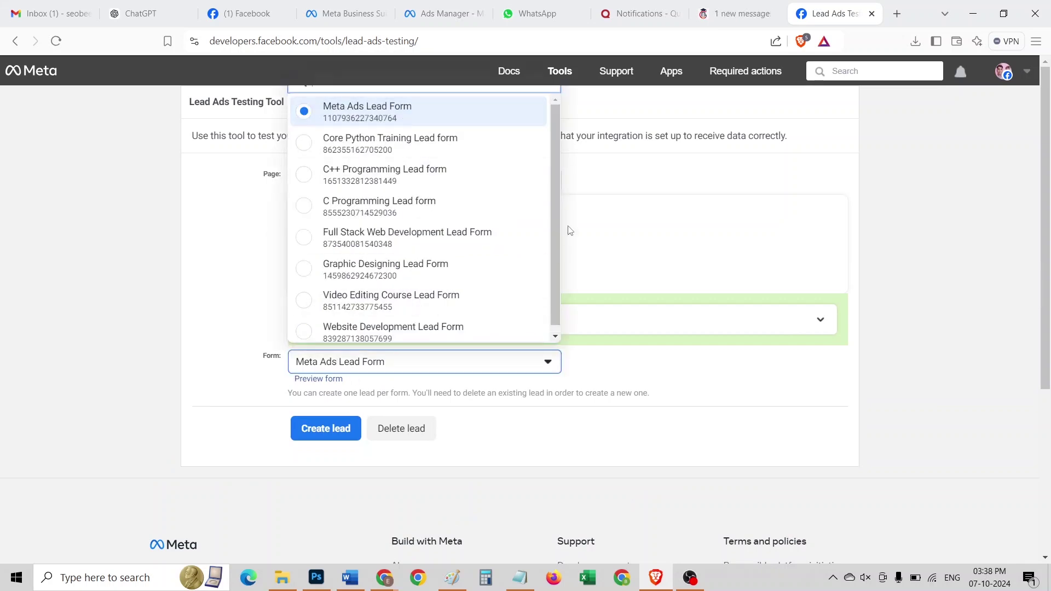
pyautogui.click(381, 110)
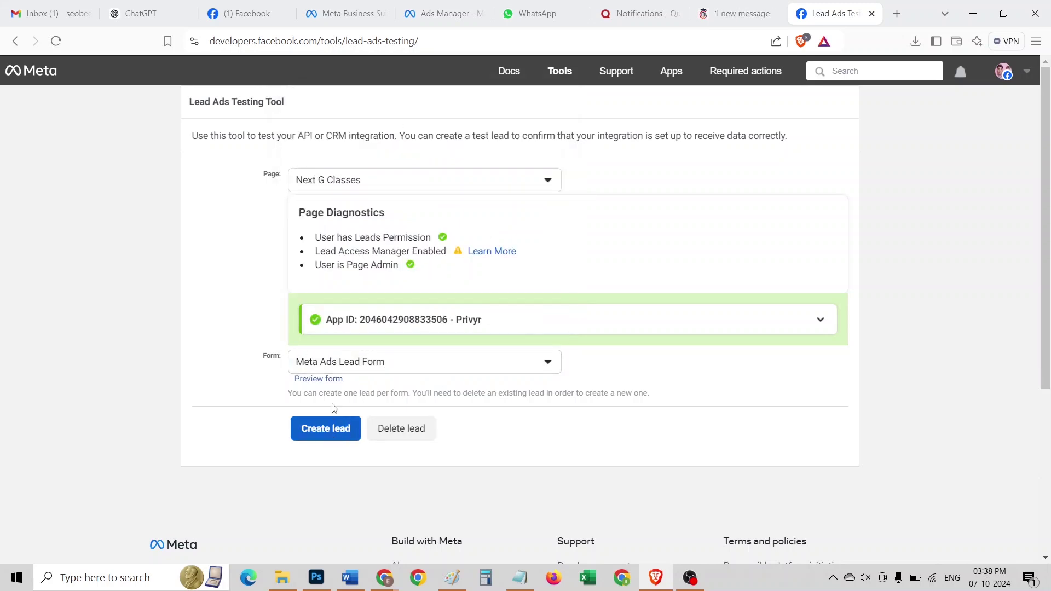
# Step: Open the preview of the selected form, clear the prefilled name and phone number, and enter the lead's full name
pyautogui.click(326, 380)
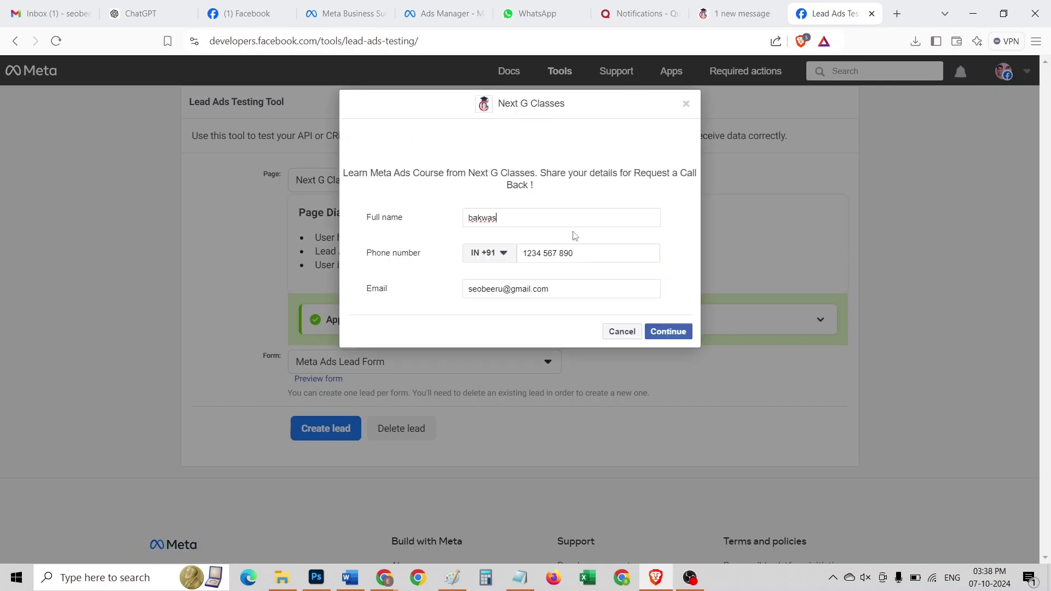
pyautogui.hotkey('ctrl', 'a')
pyautogui.press('BackSpace')
pyautogui.moveTo(591, 256); pyautogui.dragTo(453, 287)
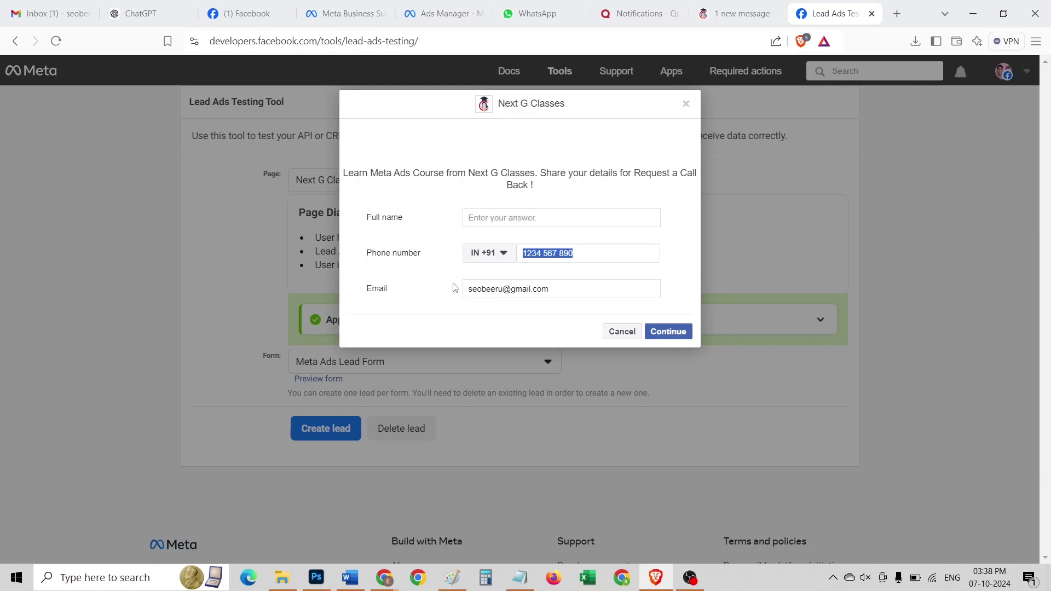
pyautogui.press('BackSpace')
pyautogui.click(508, 217)
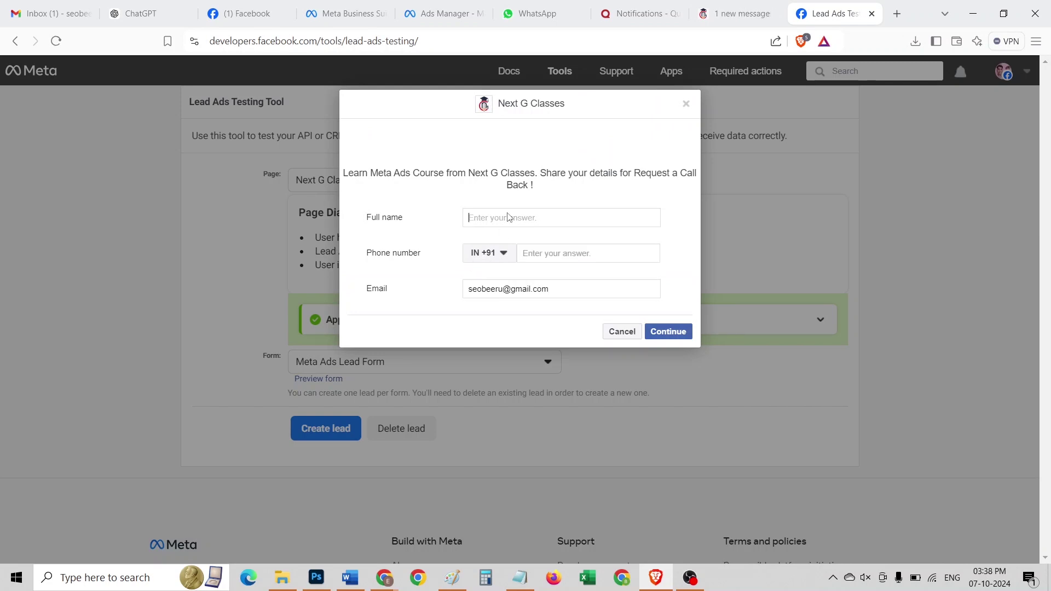
pyautogui.write('Beeru')
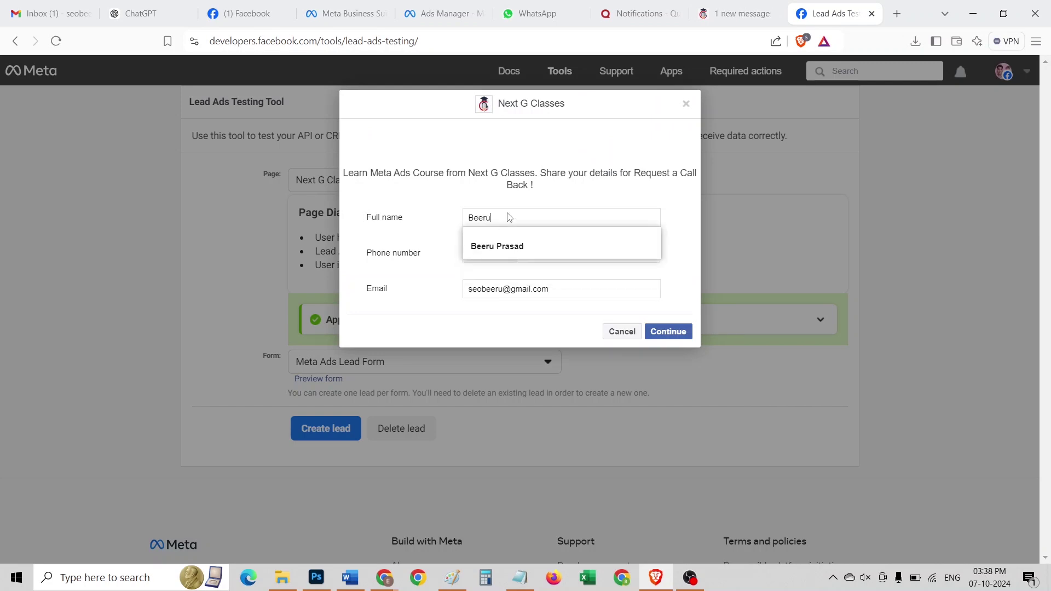
pyautogui.click(482, 249)
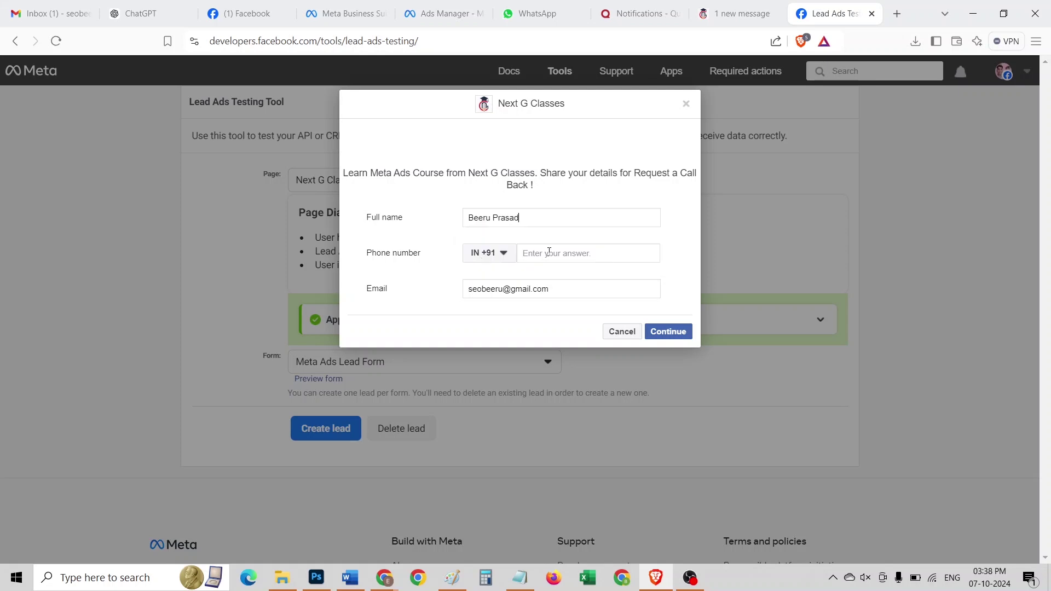
# Step: Enter a complete phone number for the lead and continue to the form's terms and conditions
pyautogui.click(570, 254)
pyautogui.write('1234 568 90')
pyautogui.click(665, 334)
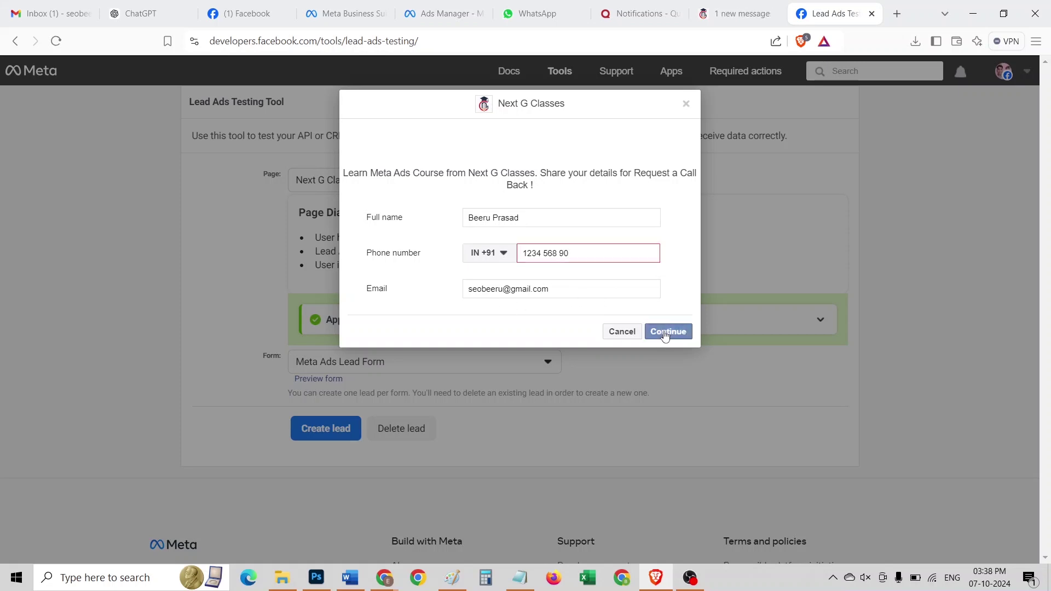
pyautogui.click(576, 252)
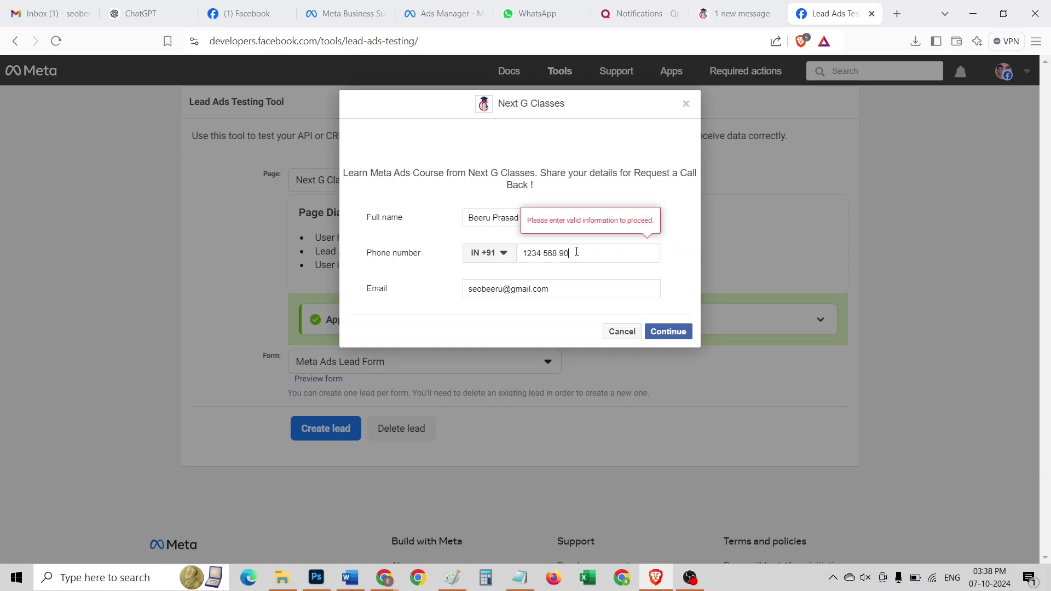
pyautogui.write('1')
pyautogui.click(675, 333)
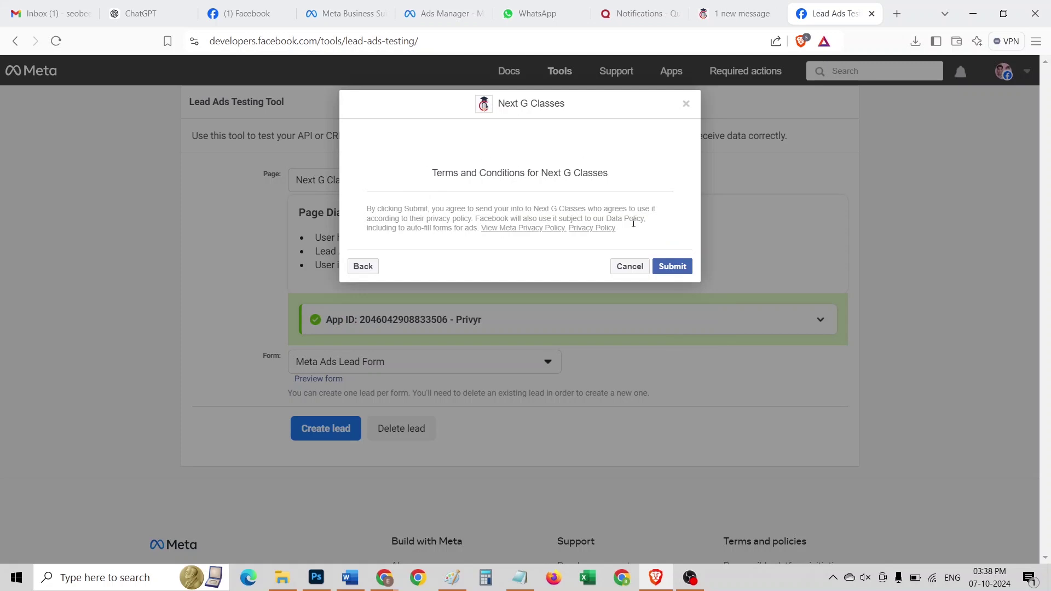
# Step: Submit the test lead and visit the Next G Classes website from the form's completion message
pyautogui.click(669, 269)
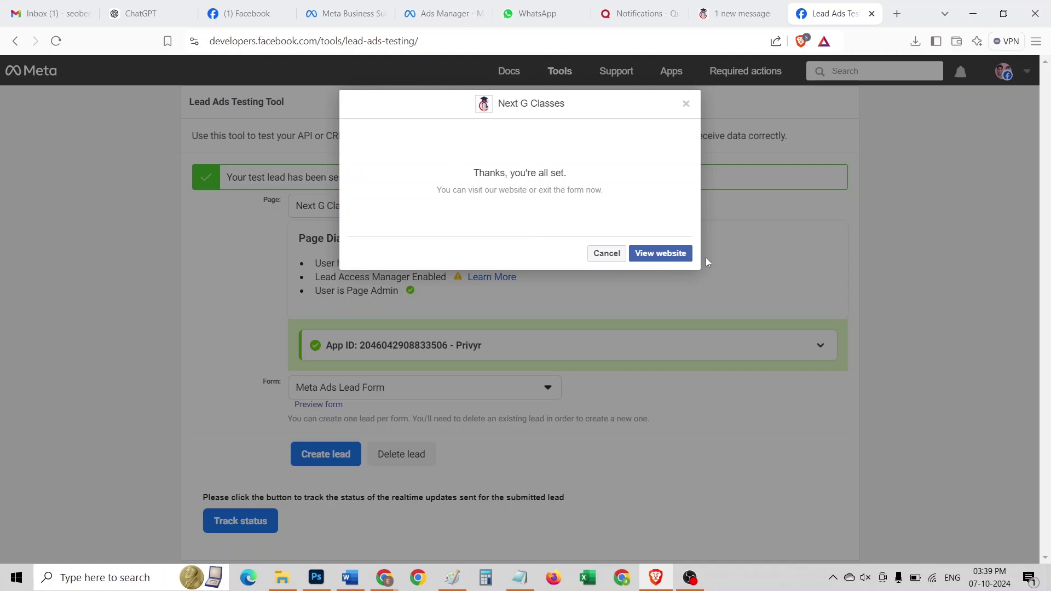
pyautogui.click(661, 254)
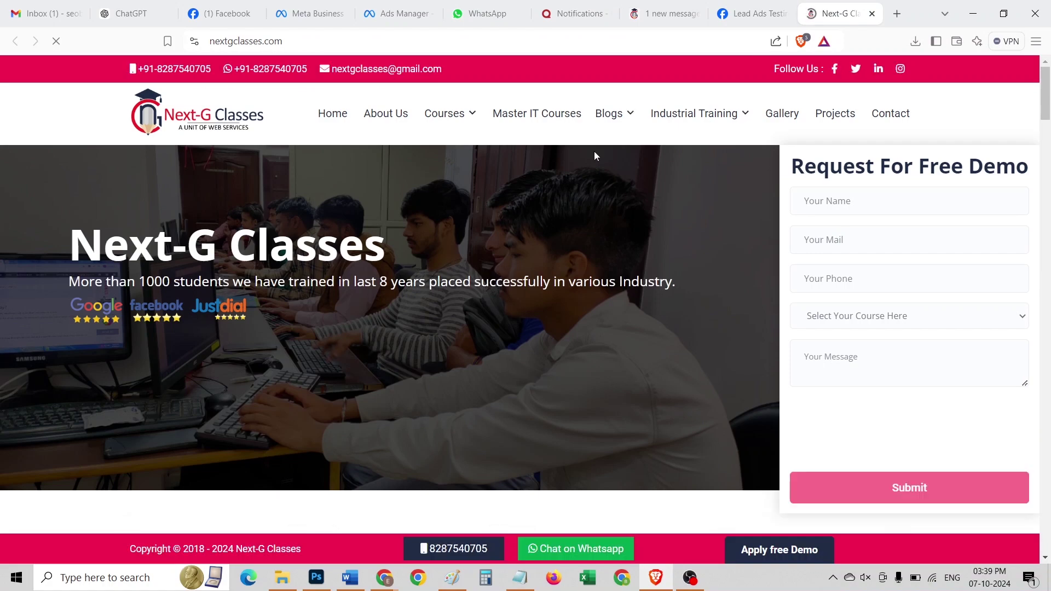
# Step: Reload the Lead Ads Forms list in Meta Business Suite and request the "Meta Ads Lead Form" leads by date range with Maximum selected
pyautogui.click(400, 14)
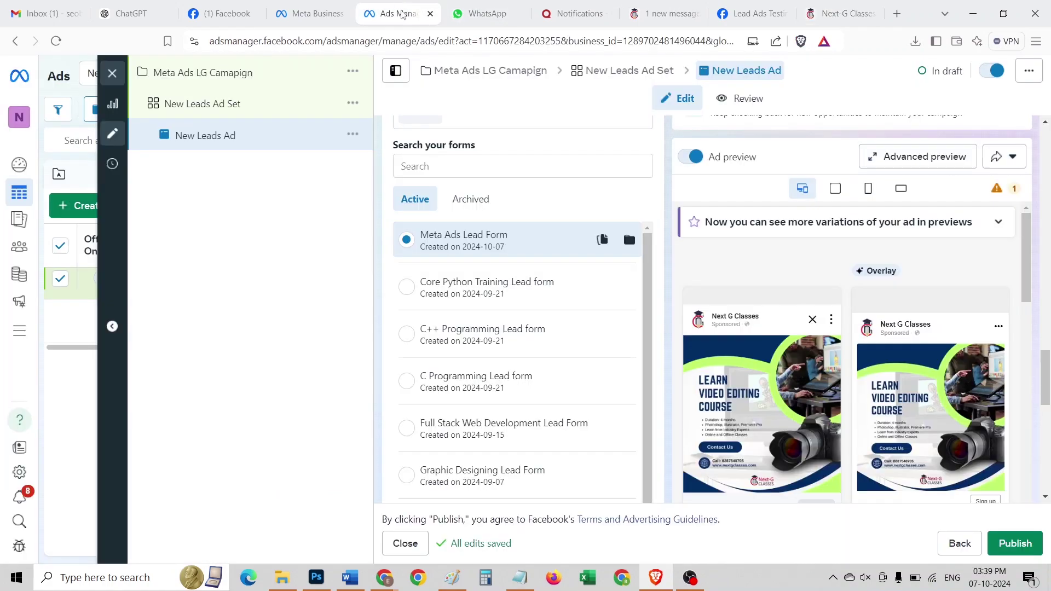
pyautogui.click(309, 13)
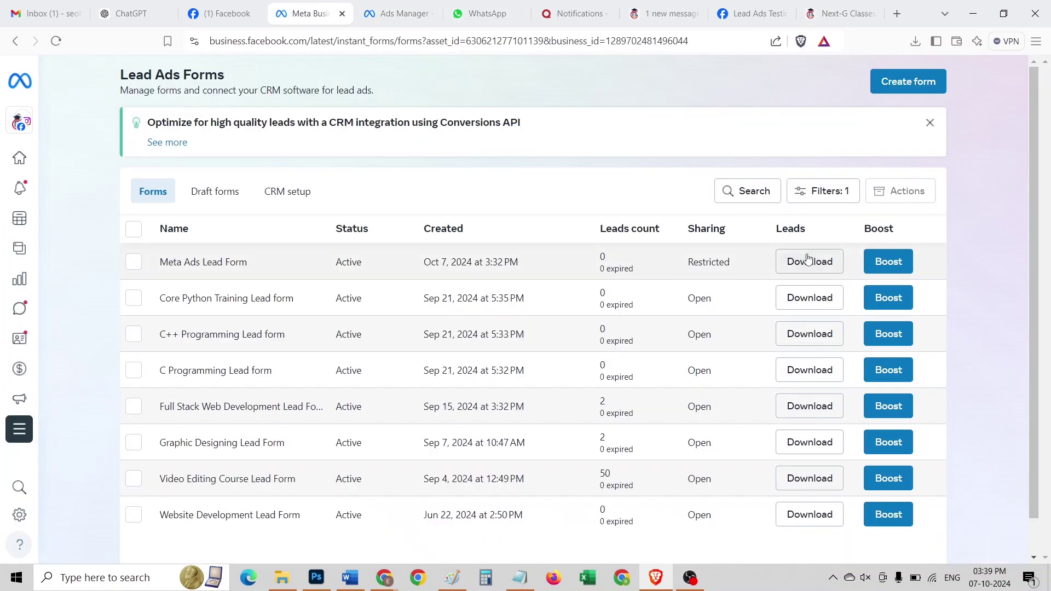
pyautogui.click(56, 41)
pyautogui.click(800, 266)
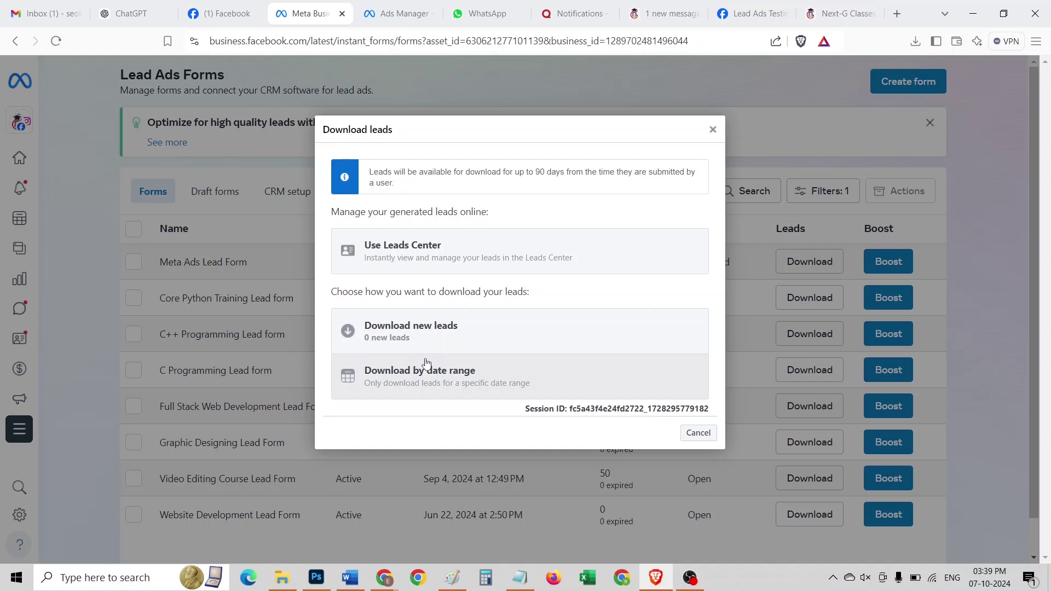
pyautogui.click(427, 386)
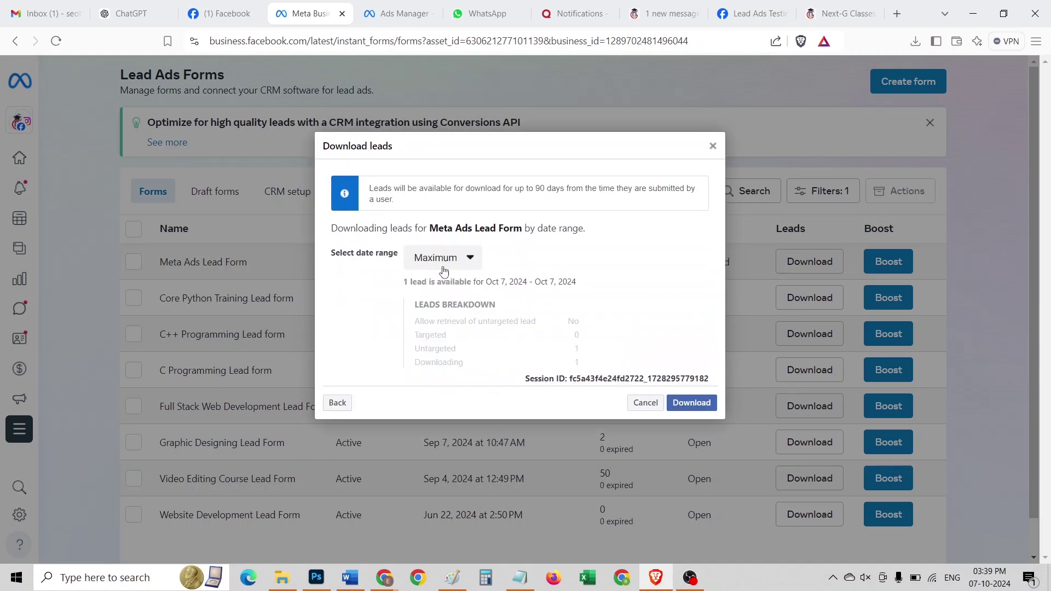
pyautogui.click(691, 404)
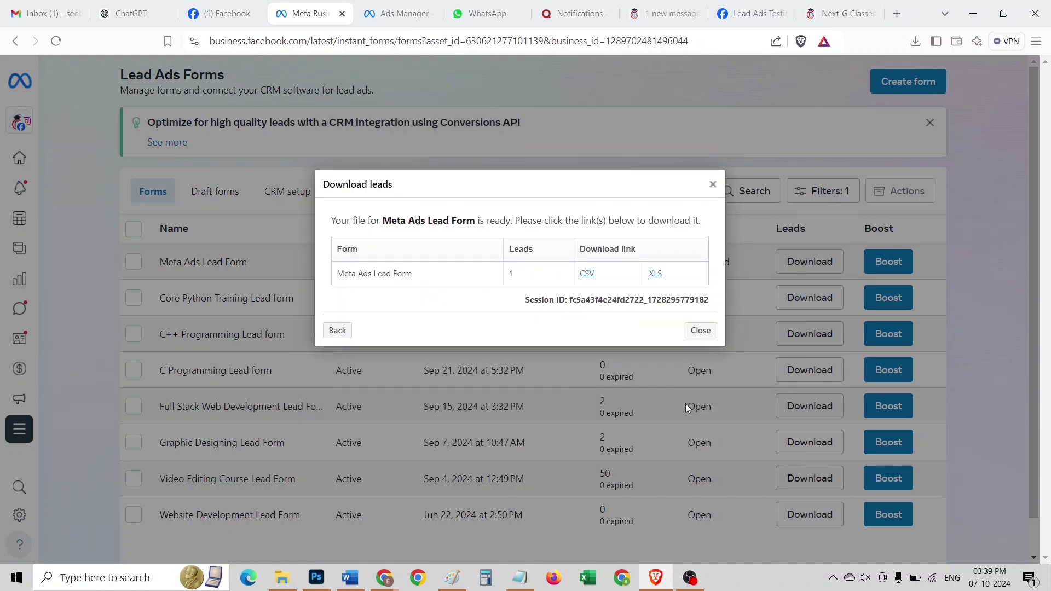
# Step: Save the leads file as XLS in the Downloads folder and open it in Excel despite the format mismatch
pyautogui.click(656, 279)
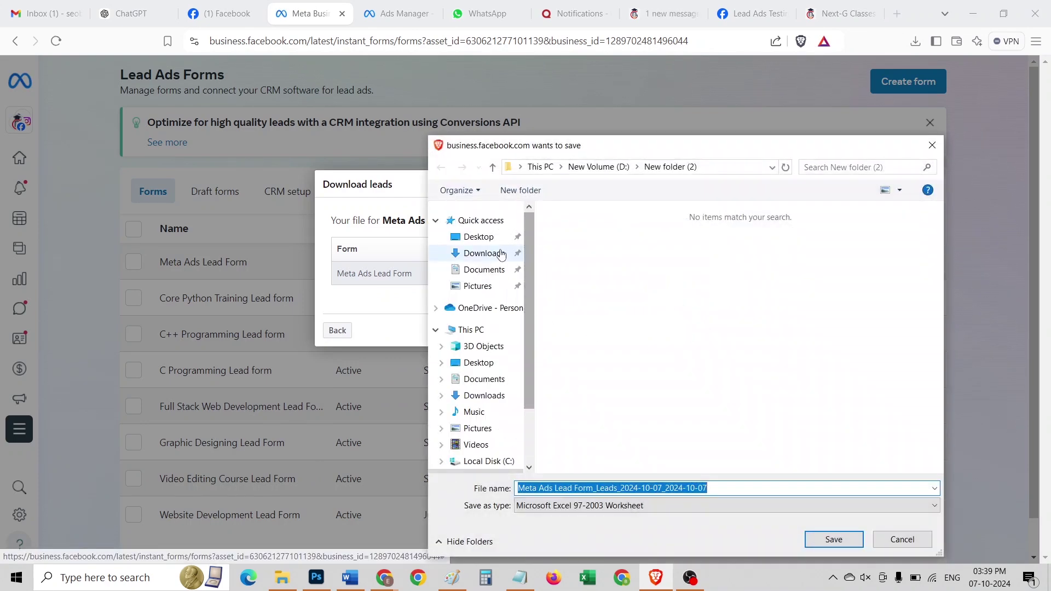
pyautogui.click(479, 253)
pyautogui.click(829, 540)
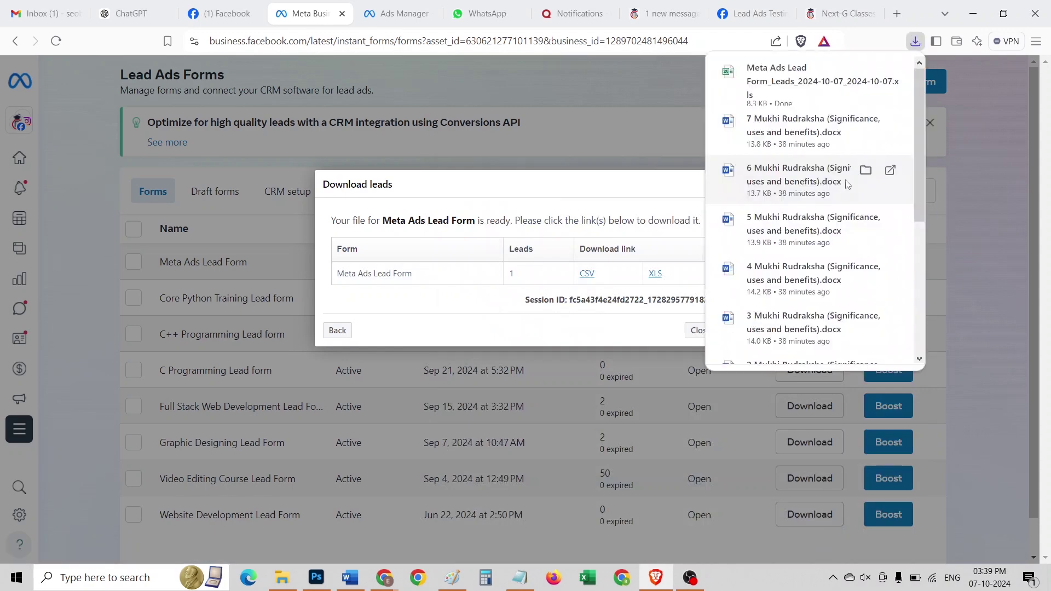
pyautogui.click(795, 96)
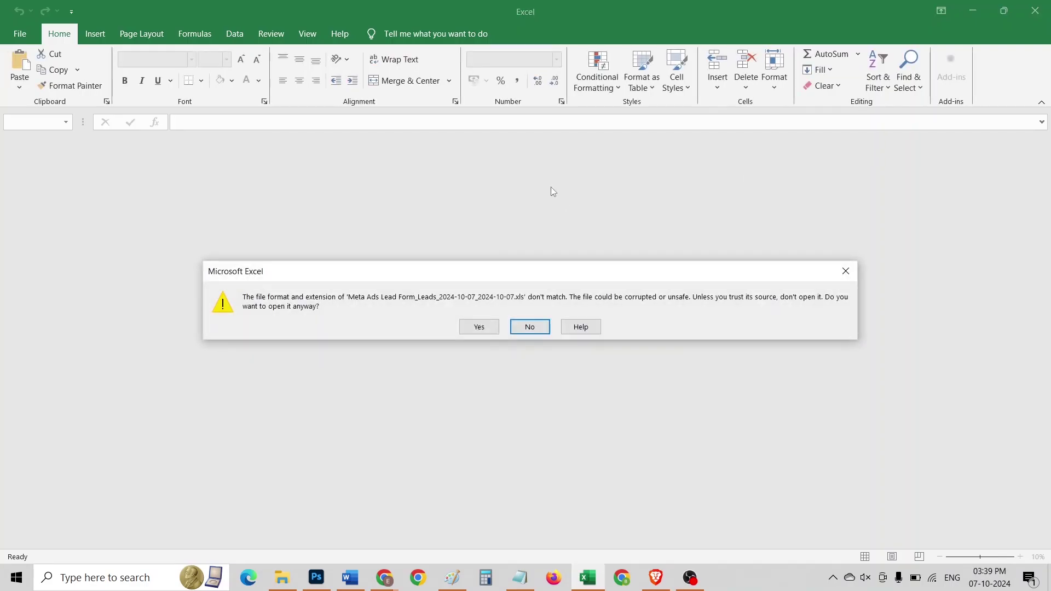
pyautogui.click(475, 329)
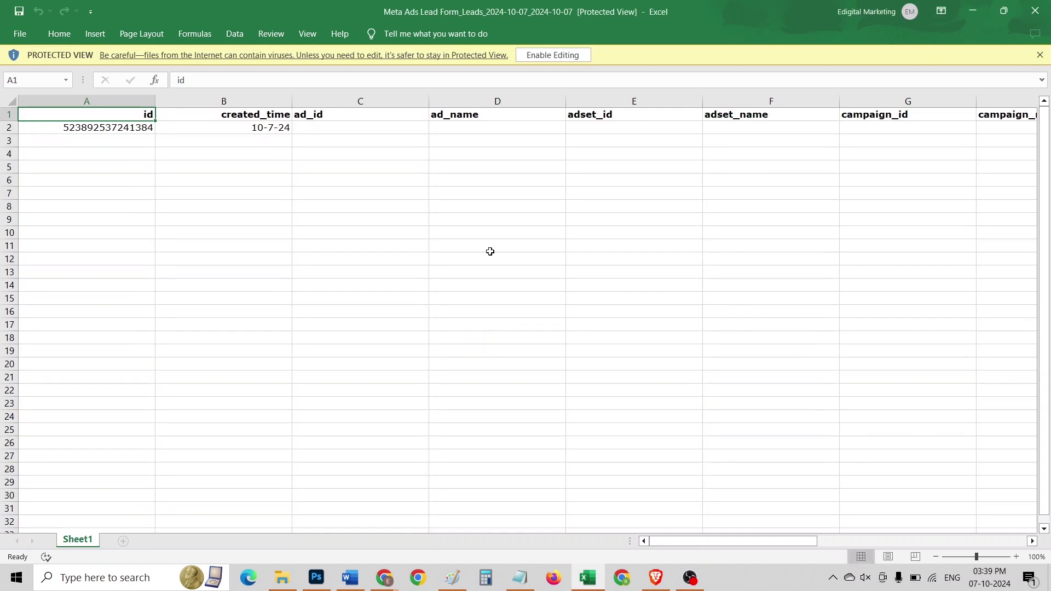
# Step: Look through the header row of the leads sheet from the id column to the columns after lead_status
pyautogui.press('Right')
pyautogui.press('Right')
pyautogui.press('Right')
pyautogui.press('Right')
pyautogui.press('Right')
pyautogui.press('Right')
pyautogui.press('Right')
pyautogui.press('Right')
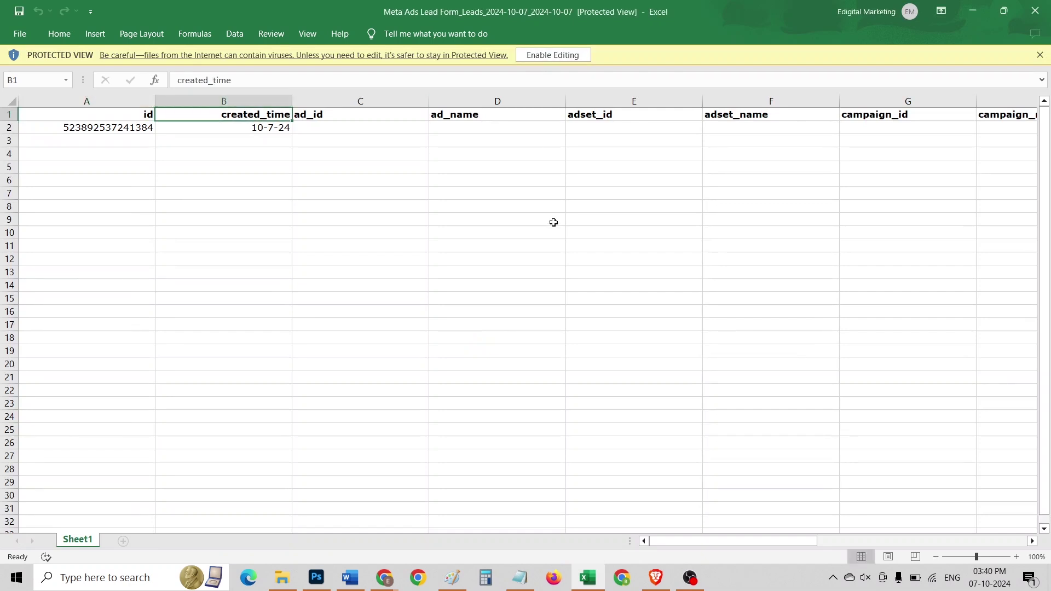
pyautogui.press('Right')
pyautogui.press('Right')
pyautogui.press('Right')
pyautogui.press('Right')
pyautogui.press('Right')
pyautogui.press('Right')
pyautogui.press('Right')
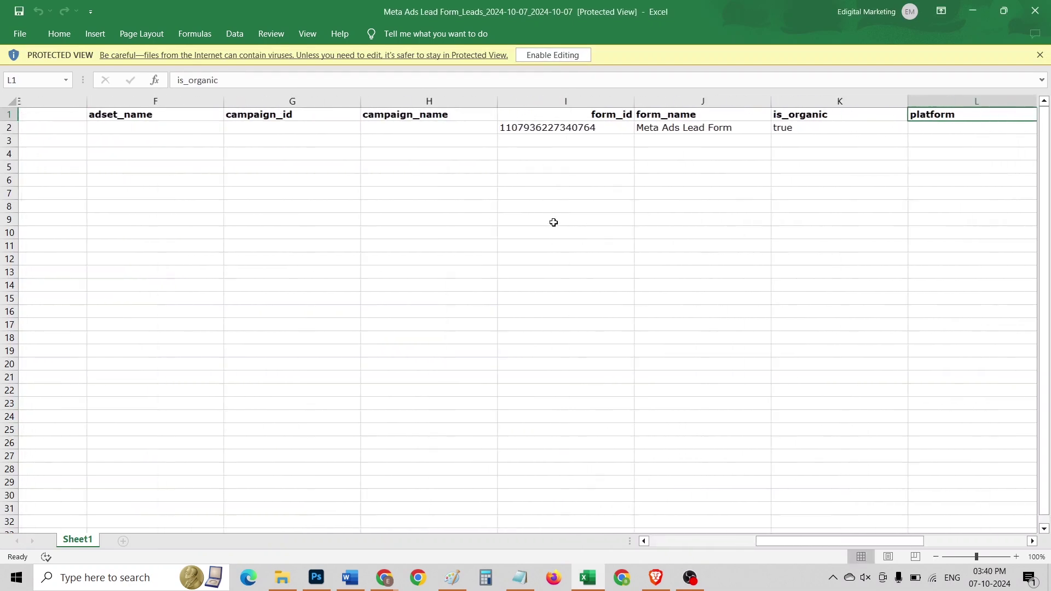
pyautogui.press('Right')
pyautogui.press('Right')
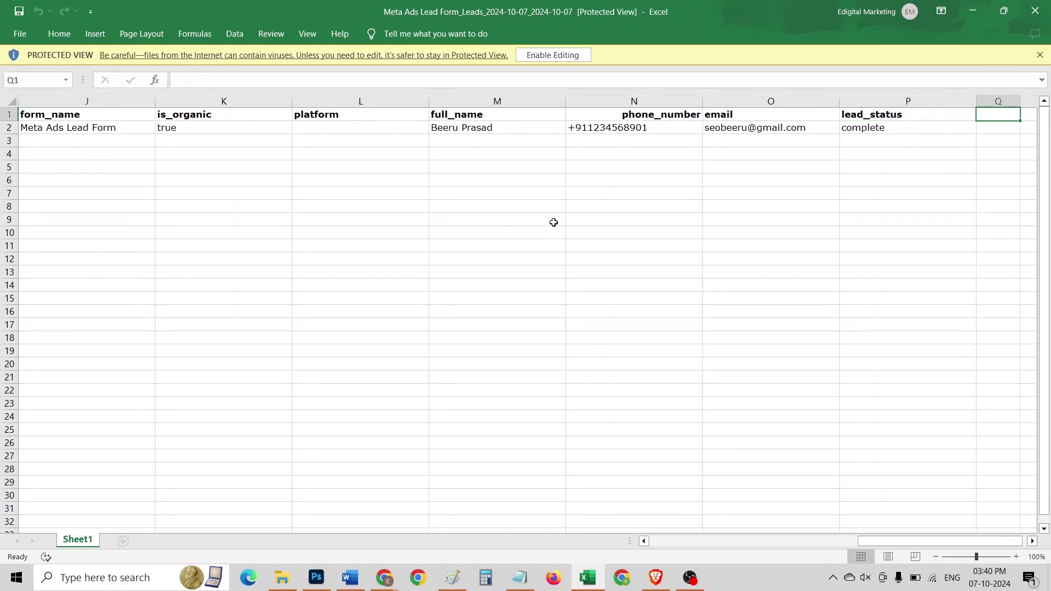
# Step: Check the test lead's full name, phone number, email and lead_status columns against the submitted form
pyautogui.click(346, 129)
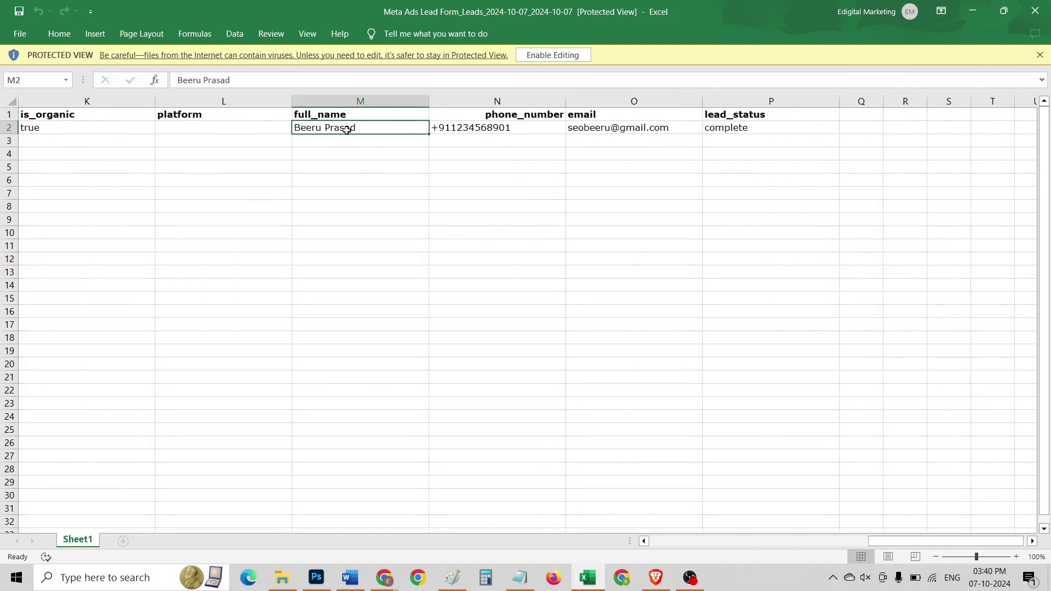
pyautogui.click(515, 129)
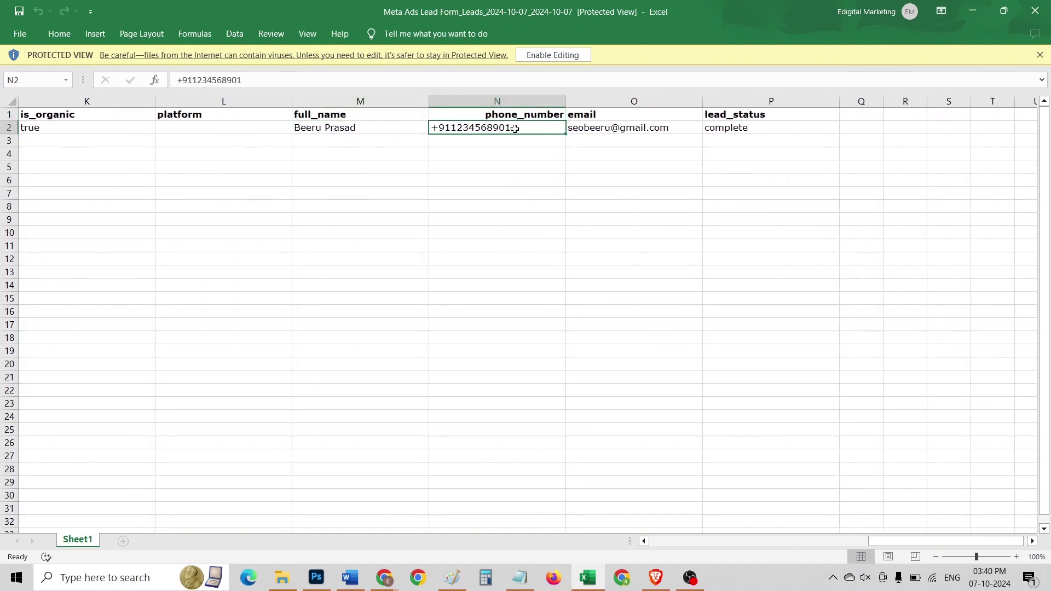
pyautogui.click(627, 127)
pyautogui.click(672, 152)
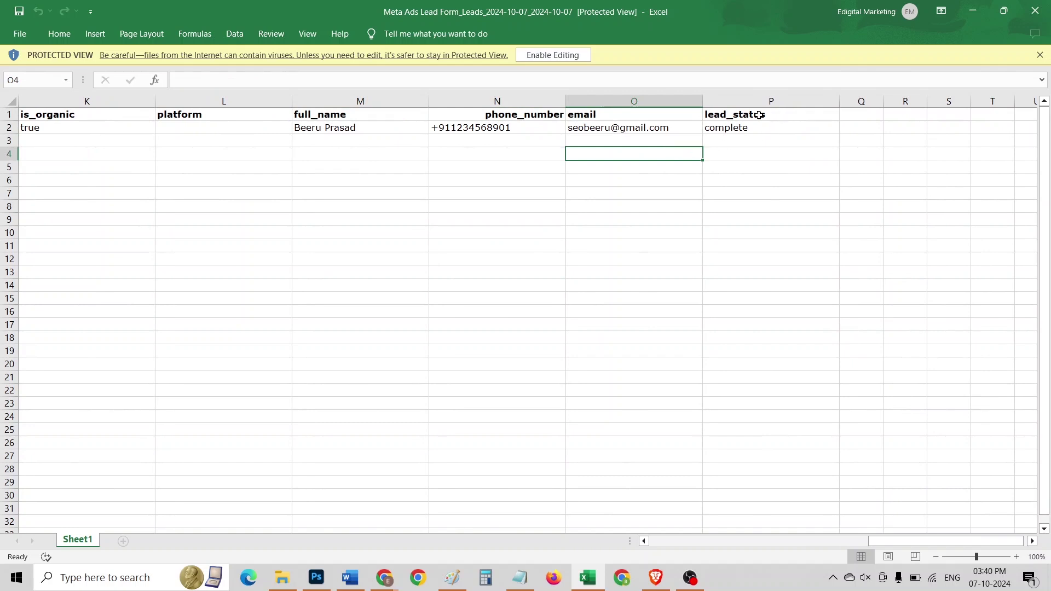
pyautogui.click(750, 155)
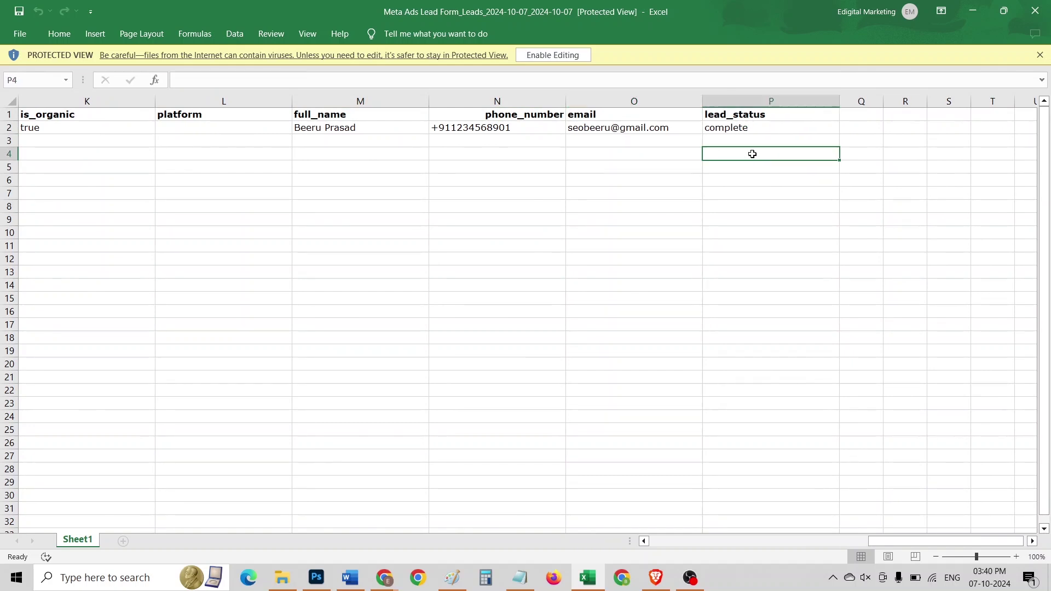
pyautogui.click(757, 115)
pyautogui.press('Left')
pyautogui.press('Left')
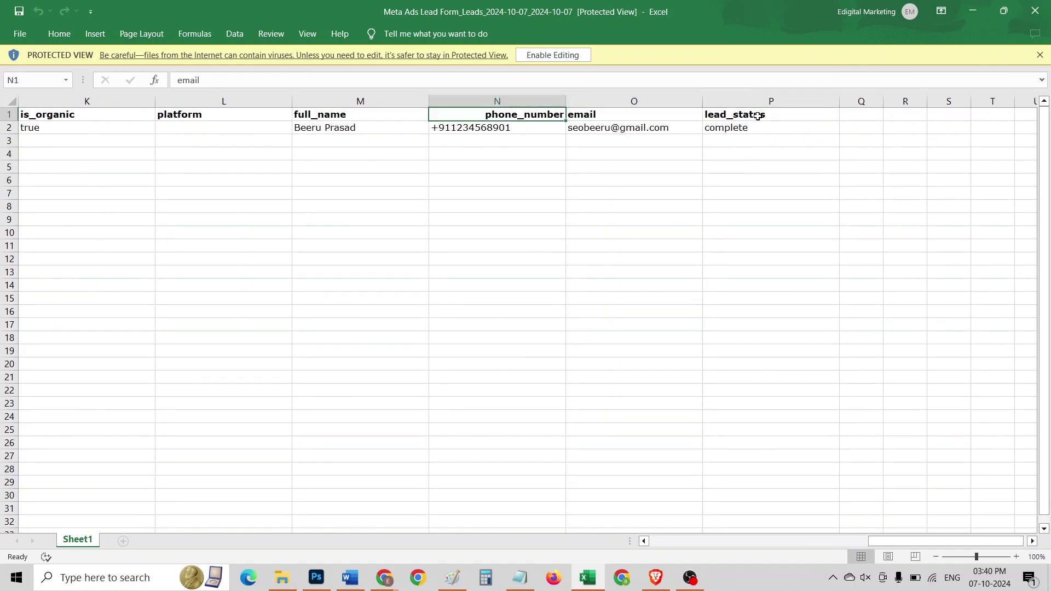
# Step: Review the ad, ad set, campaign and form columns again from the start of the sheet through to full_name
pyautogui.press('Home')
pyautogui.press('Right')
pyautogui.press('Right')
pyautogui.press('Right')
pyautogui.press('Right')
pyautogui.press('Right')
pyautogui.press('Right')
pyautogui.press('Right')
pyautogui.press('Right')
pyautogui.press('Right')
pyautogui.press('Right')
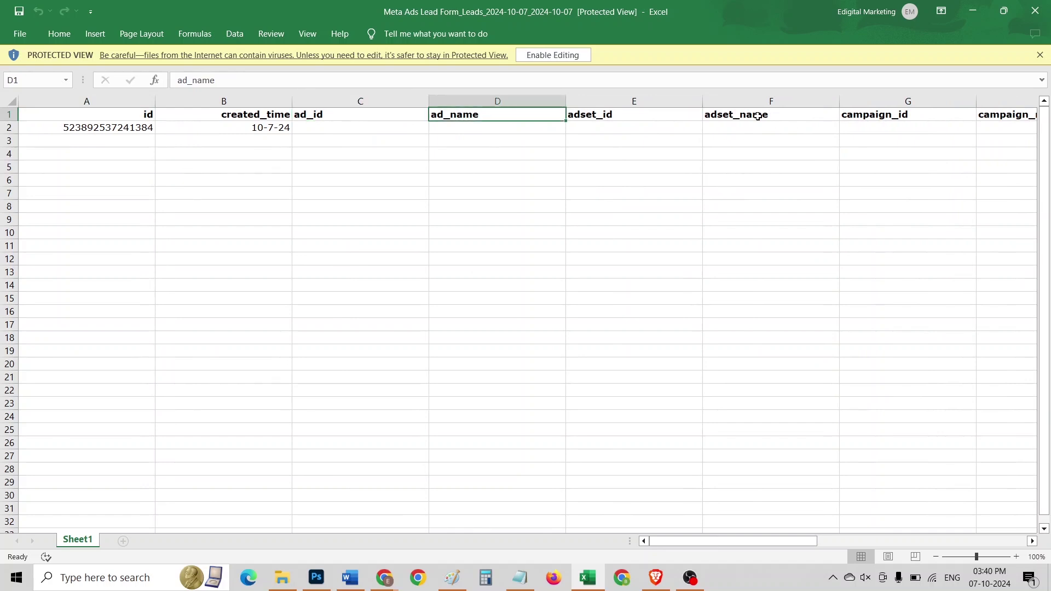
pyautogui.press('Right')
pyautogui.press('Right')
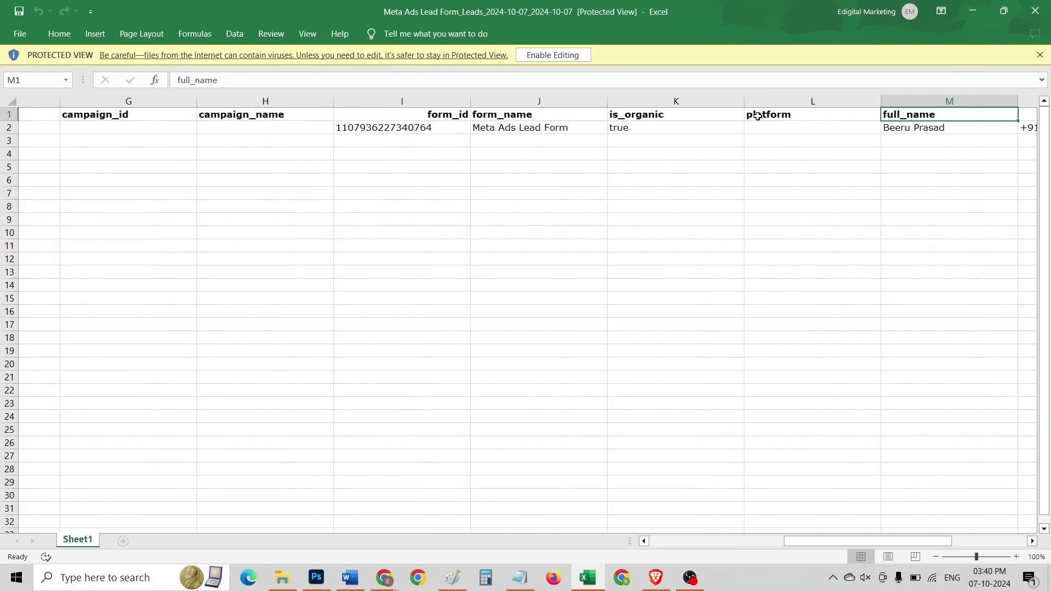
# Step: Examine the test lead's platform cell and the contact detail cells after it in row 2
pyautogui.click(752, 198)
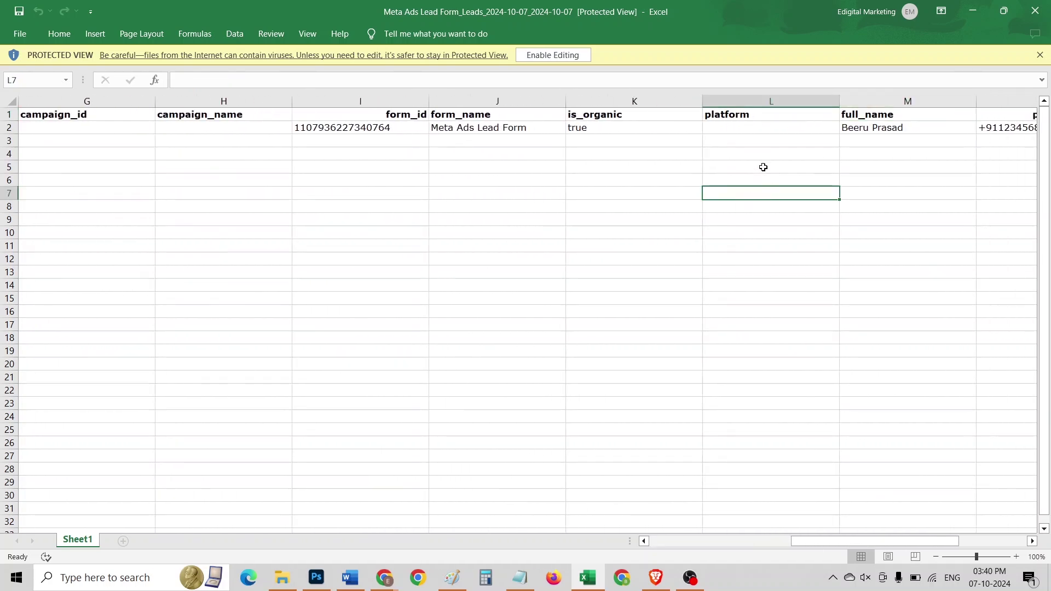
pyautogui.click(779, 140)
pyautogui.press('Up')
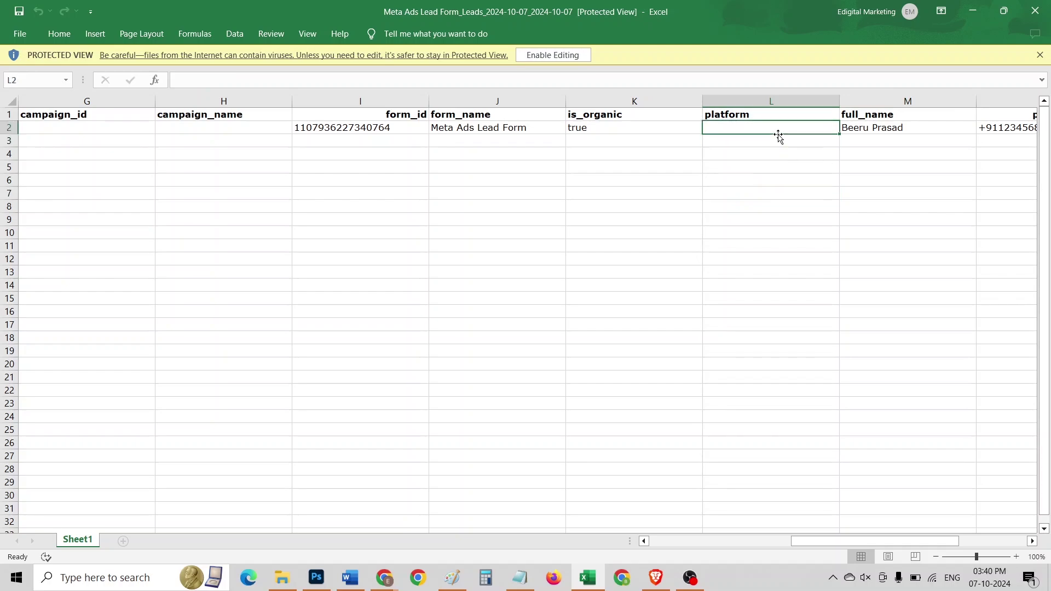
pyautogui.press('Down')
pyautogui.press('Up')
pyautogui.press('Right')
pyautogui.press('Right')
pyautogui.press('Right')
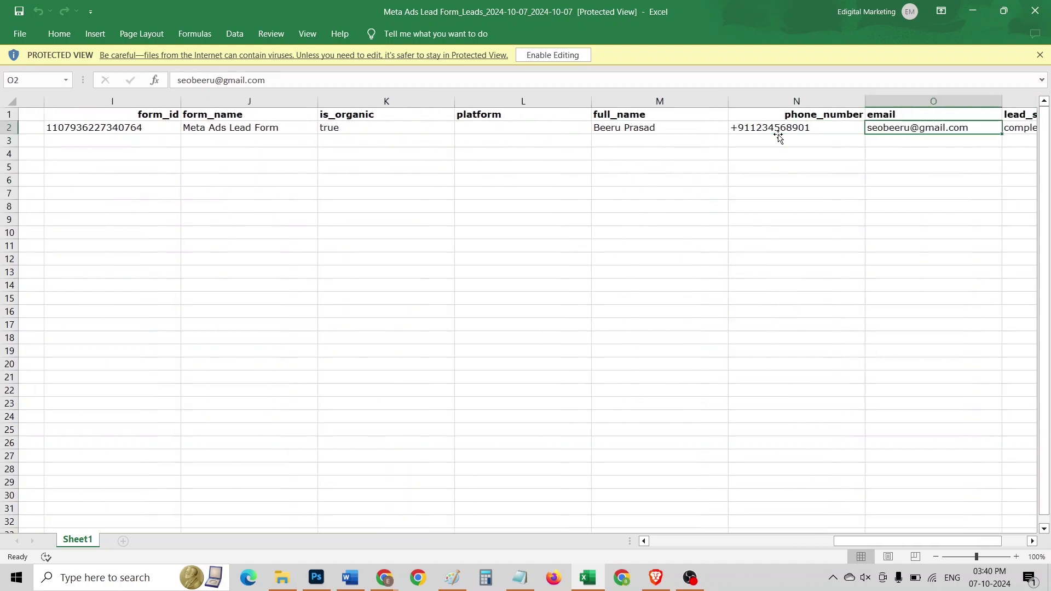
pyautogui.press('Right')
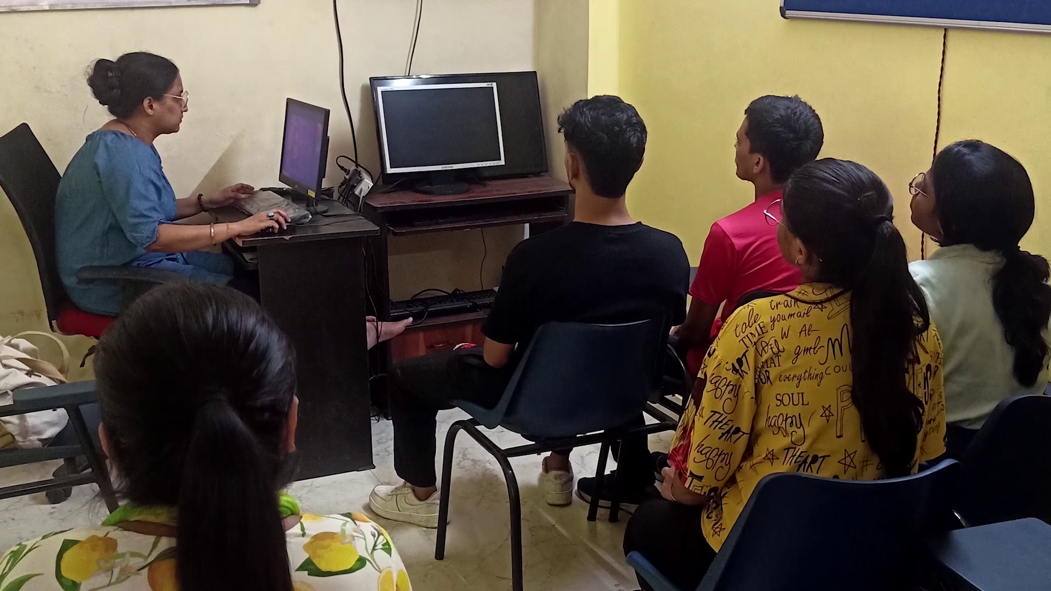